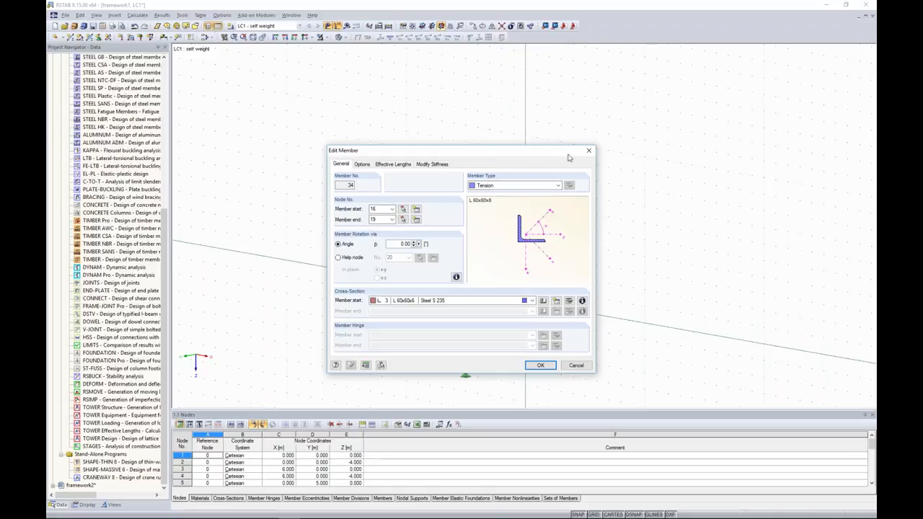
- Close the member properties and try to calculate the self-weight load case LC1
left_click(589, 151)
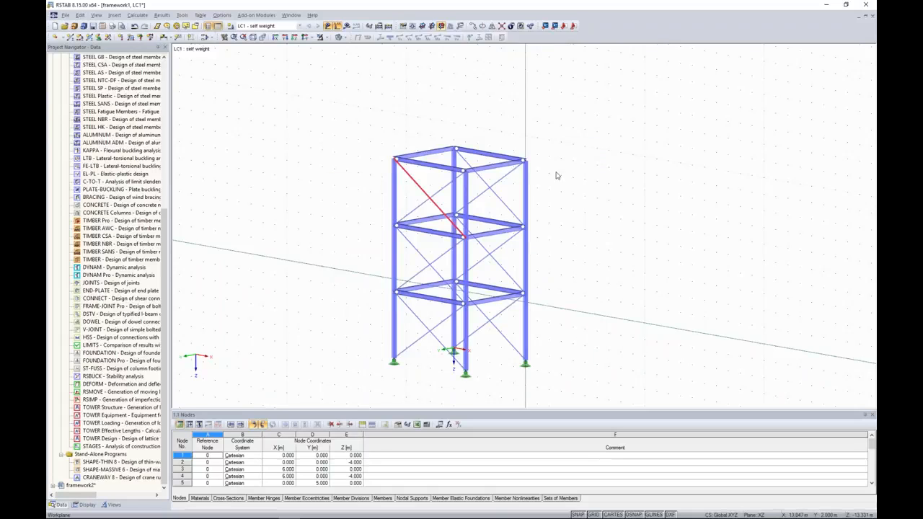
left_click(433, 231)
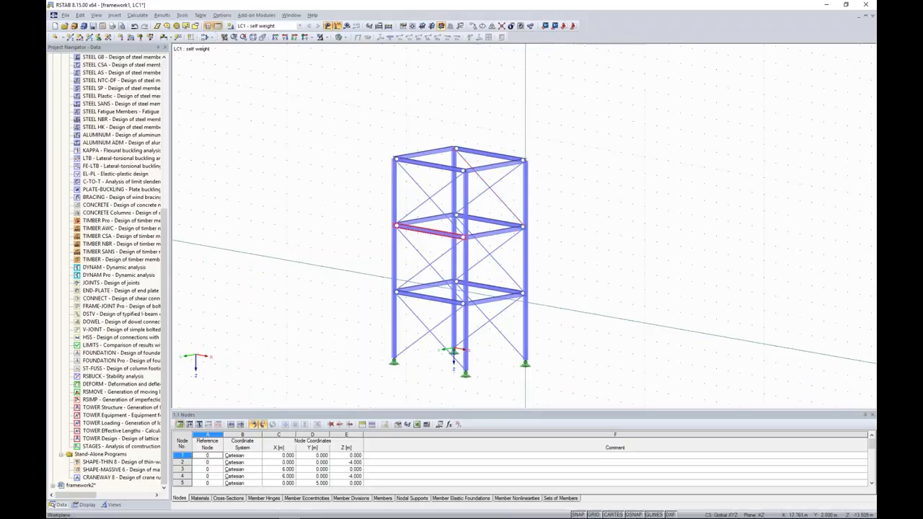
middle_click_drag(641, 164, 537, 150, "ctrl")
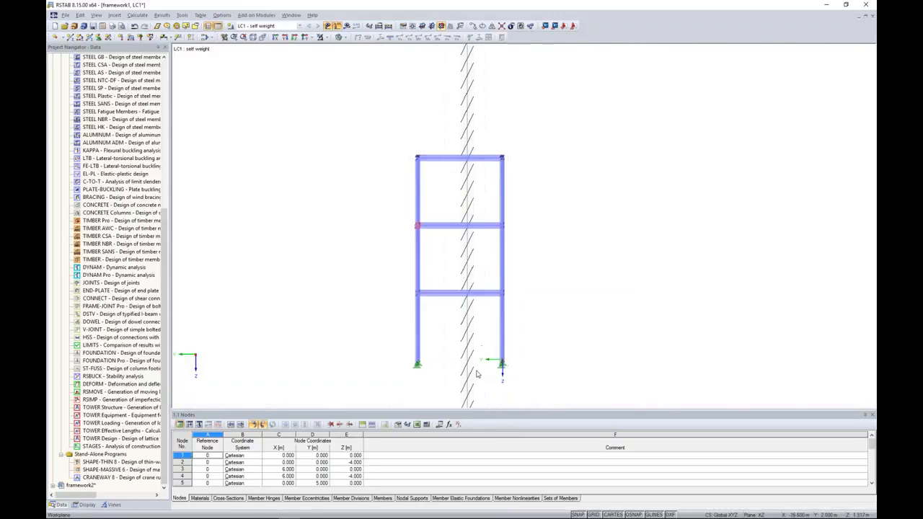
middle_click_drag(453, 121, 577, 161, "ctrl")
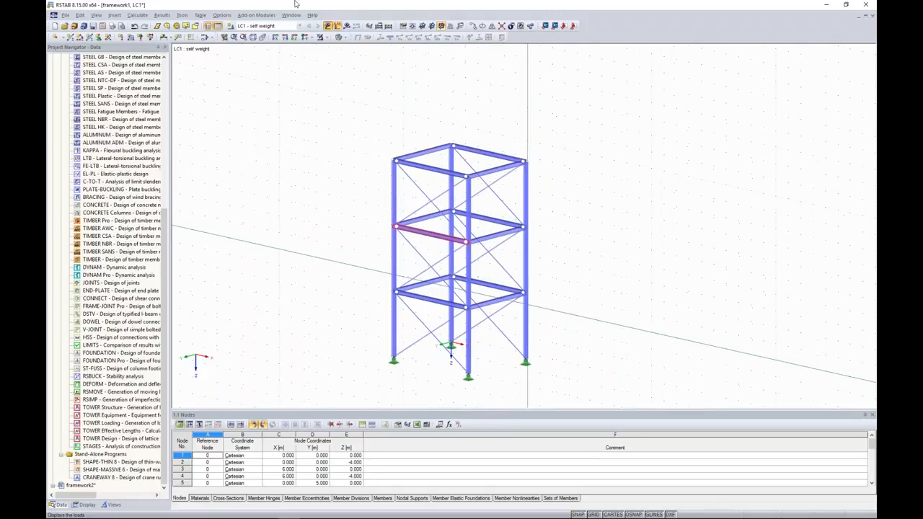
left_click(347, 26)
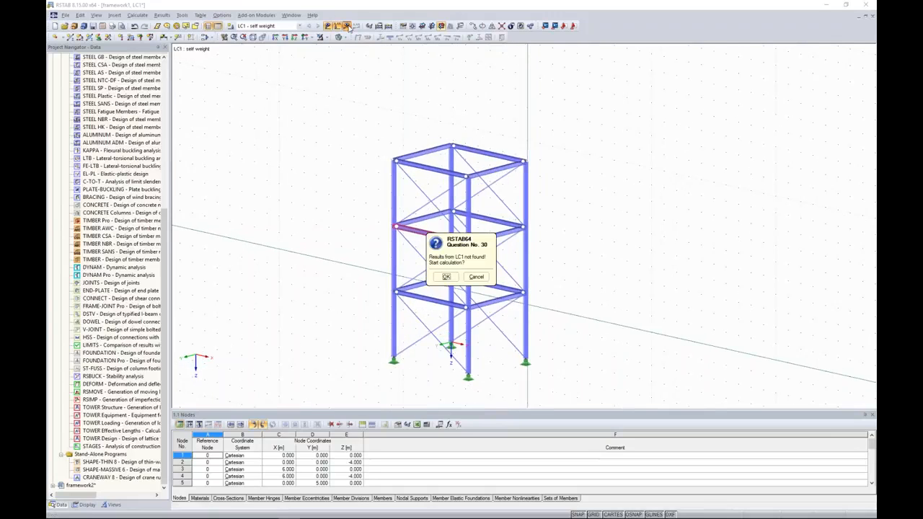
key("Return")
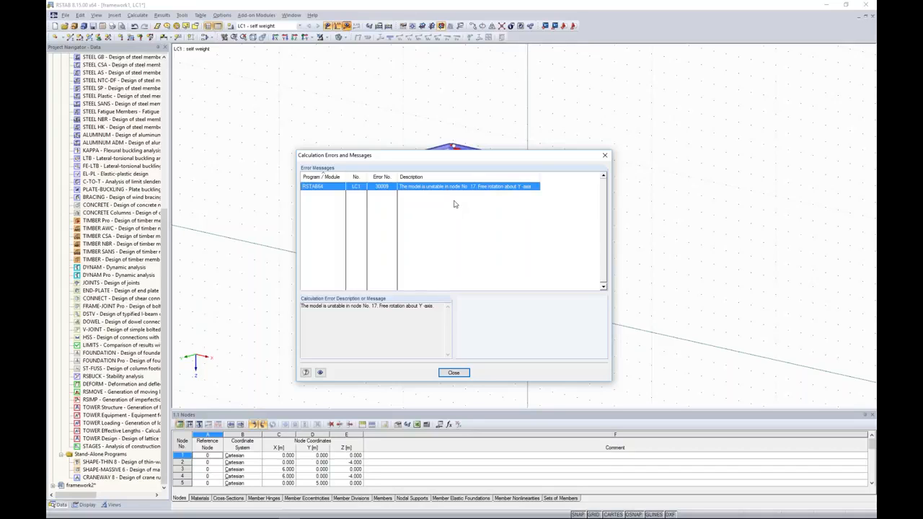
left_click(603, 156)
- Examine the crossed diagonals of the upper storey and the member properties of the front tension diagonal
middle_click_drag(583, 195, 669, 164, "ctrl")
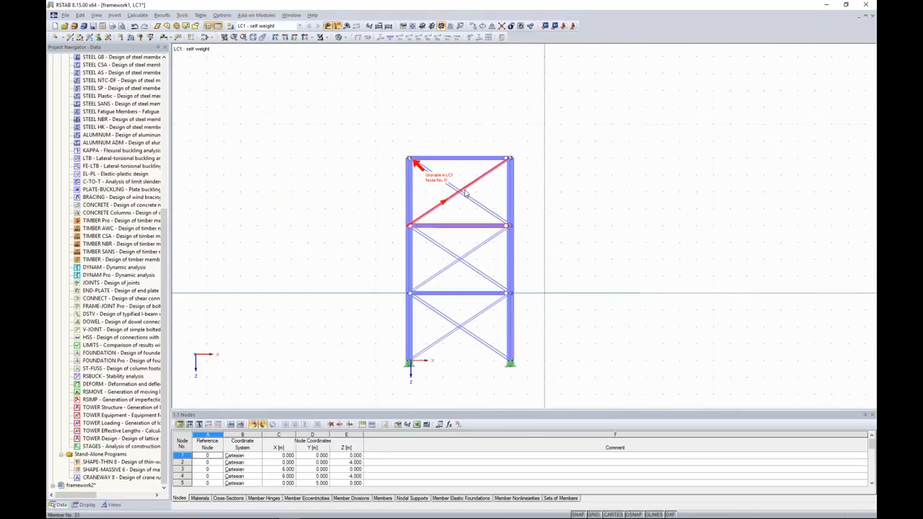
left_click_drag(467, 170, 446, 202)
left_click(589, 125)
middle_click_drag(590, 125, 542, 155, "ctrl")
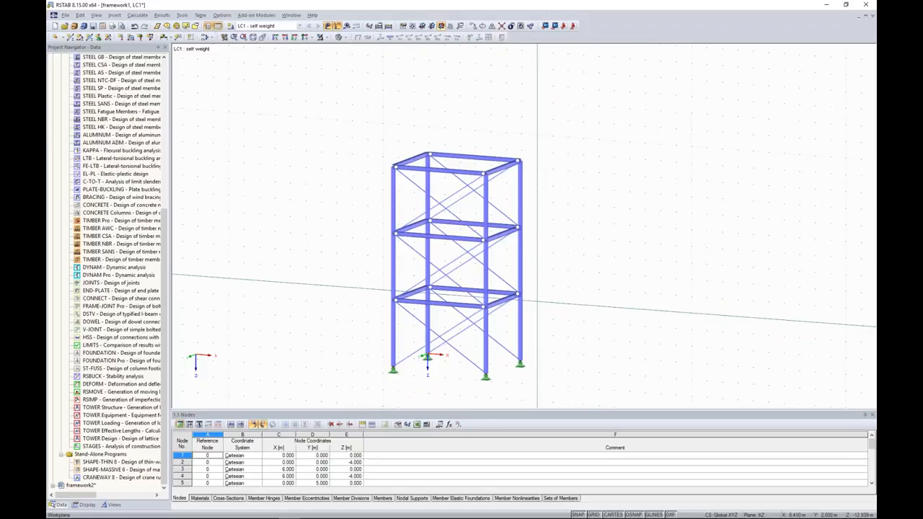
left_click(447, 199)
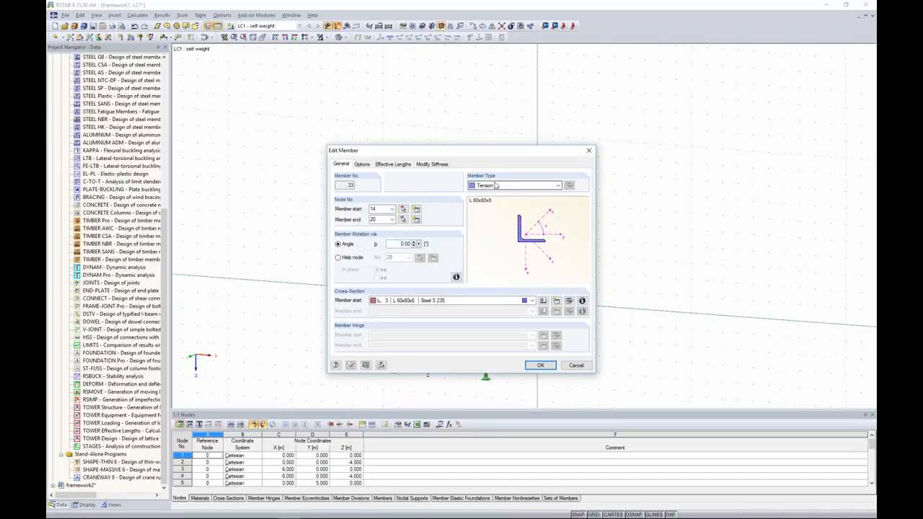
left_click_drag(509, 154, 242, 148)
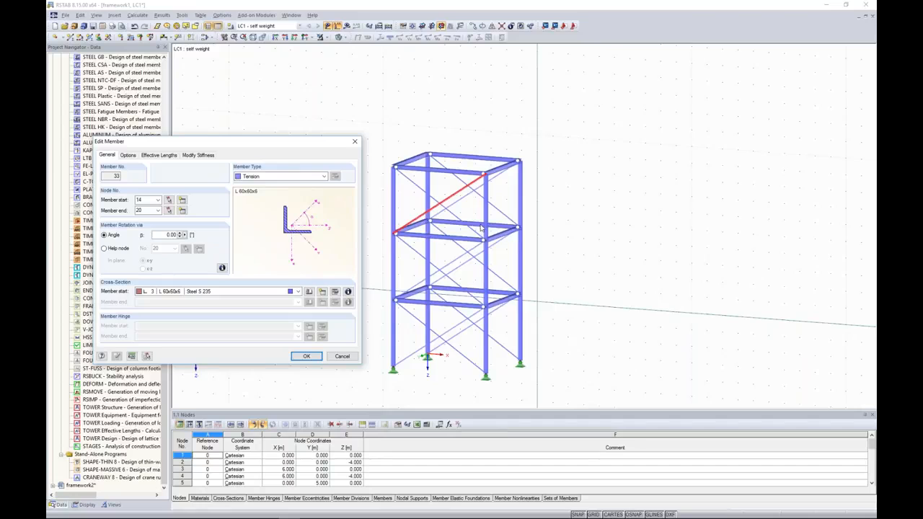
left_click(354, 141)
- Delete the crossed bracing diagonals on all three storeys
middle_click_drag(560, 236, 595, 215, "ctrl")
left_click_drag(485, 189, 443, 211)
left_click_drag(491, 252, 432, 280, "ctrl")
left_click_drag(488, 327, 443, 355, "ctrl")
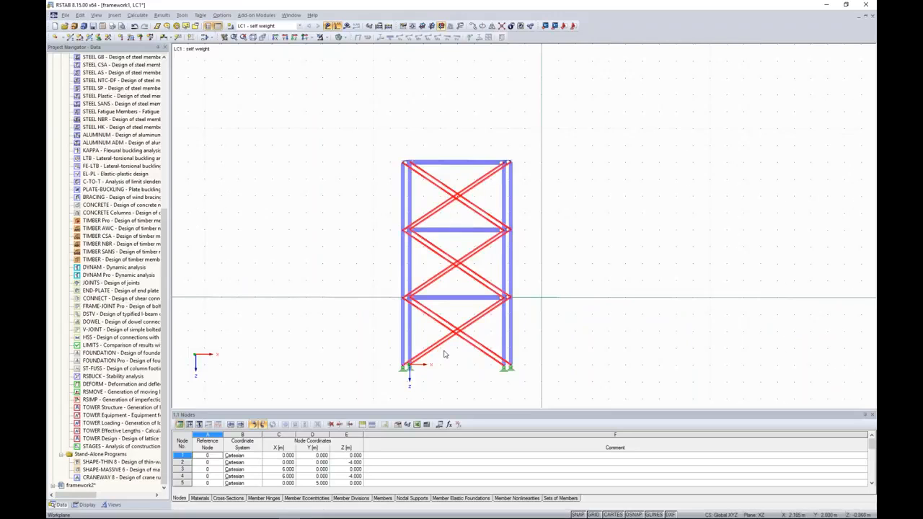
key("Delete")
- Undo the deletion of the bracing diagonals
middle_click_drag(738, 183, 710, 225, "ctrl")
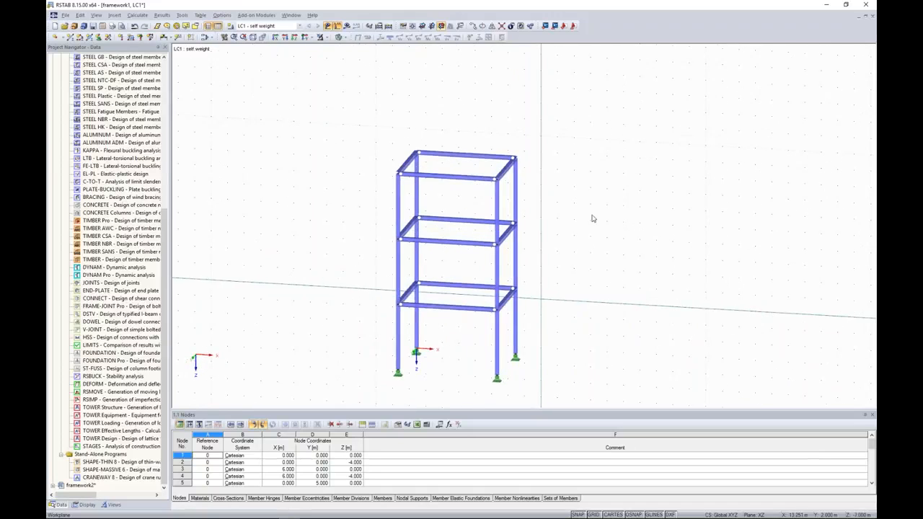
left_click(136, 27)
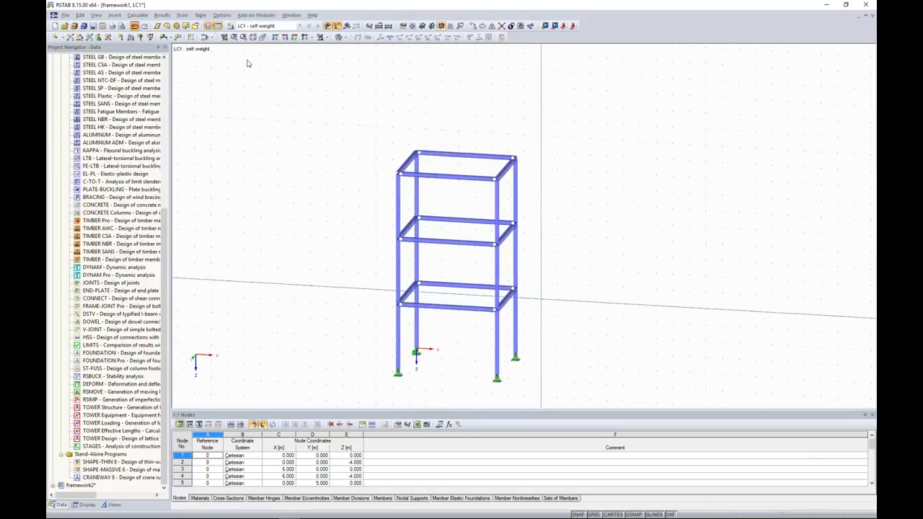
left_click(565, 157)
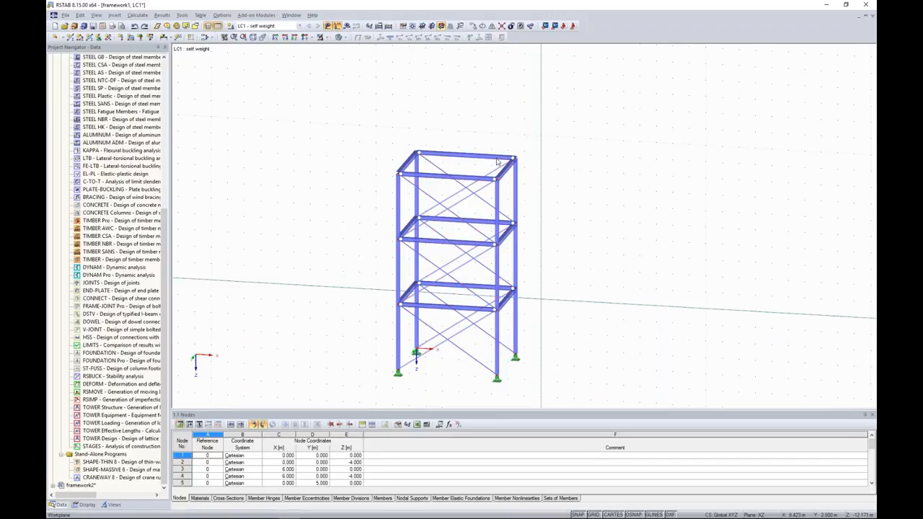
- Activate exceptional handling in the global calculation parameters, with failing members removed individually during successive iterations
left_click(140, 16)
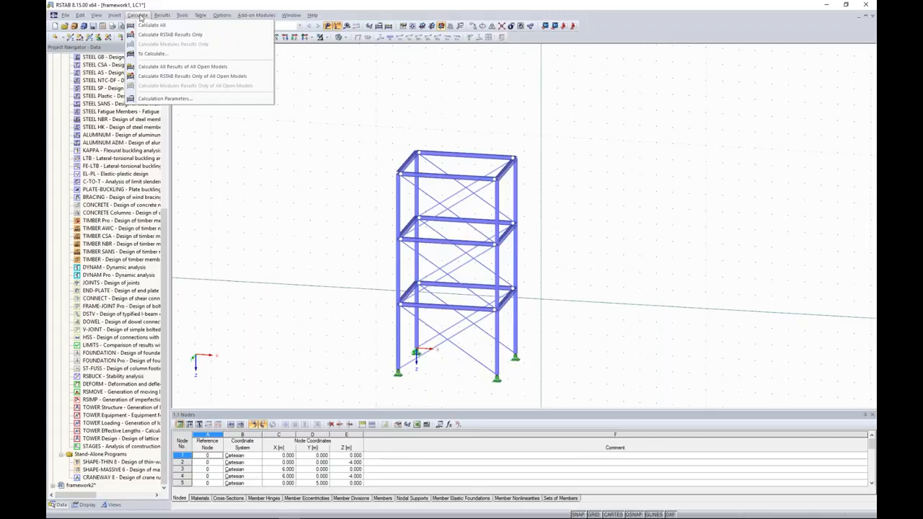
left_click(155, 101)
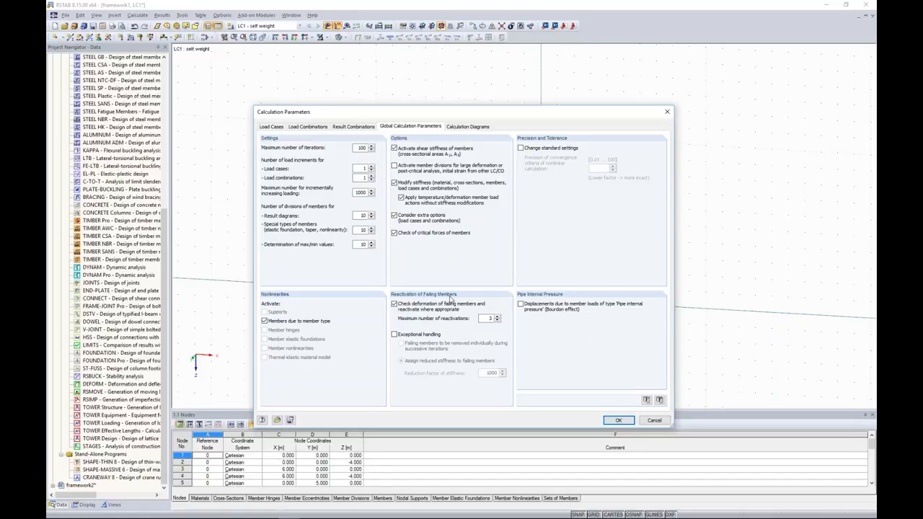
left_click(400, 335)
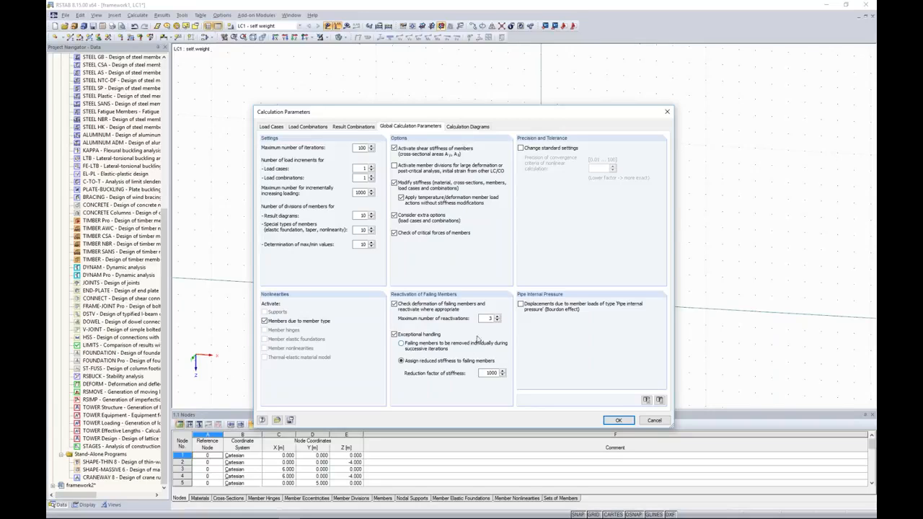
left_click(431, 351)
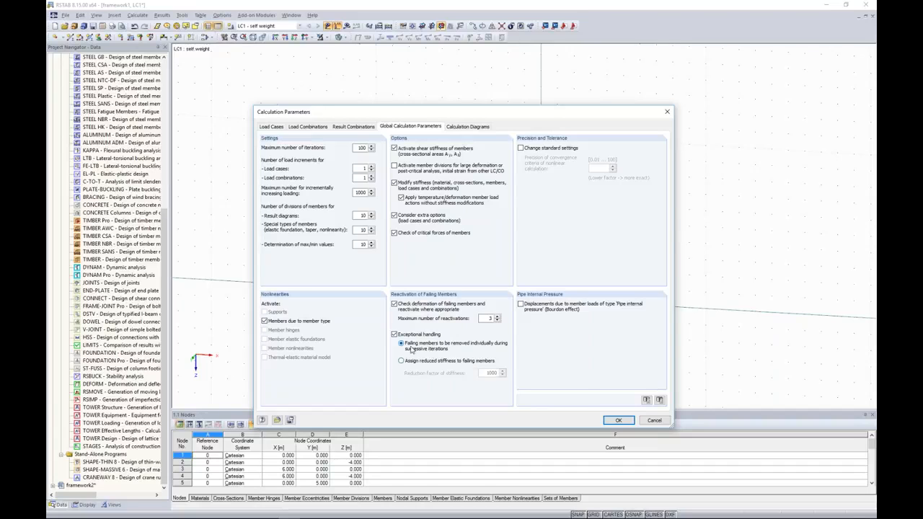
left_click(618, 420)
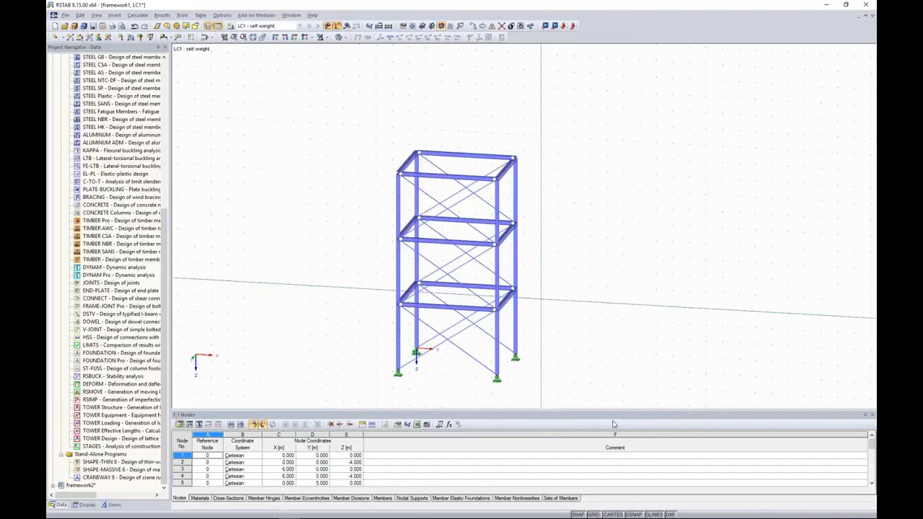
- Calculate load case LC1 and inspect the axial forces N in the upper bracing diagonals
left_click(346, 26)
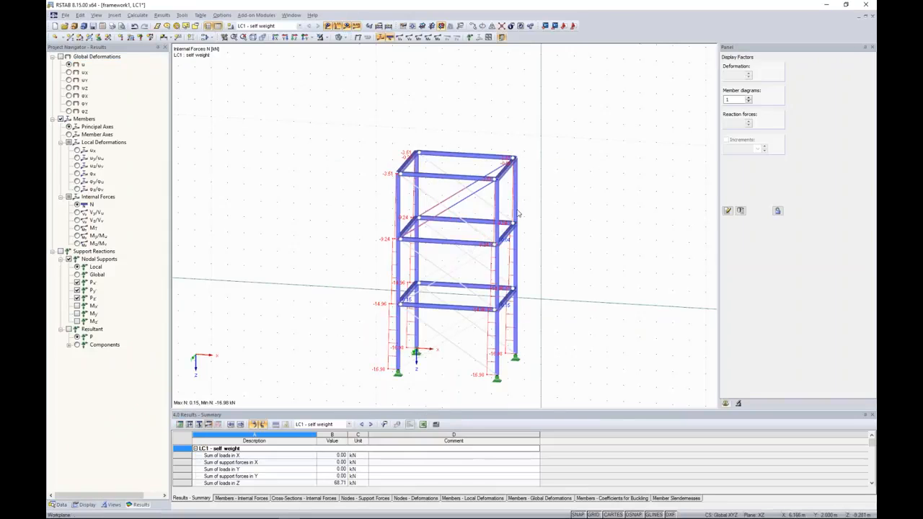
middle_click_drag(573, 142, 487, 140, "ctrl")
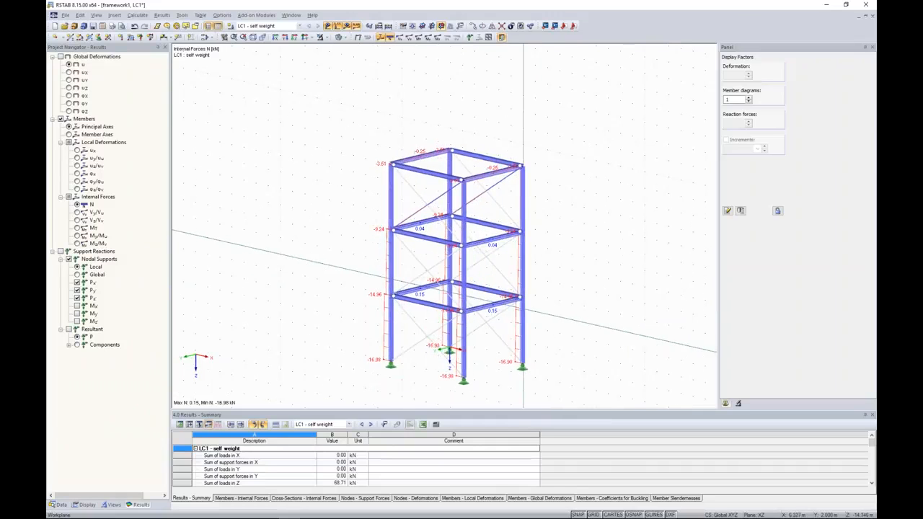
left_click(438, 200)
middle_click_drag(522, 130, 550, 109, "ctrl")
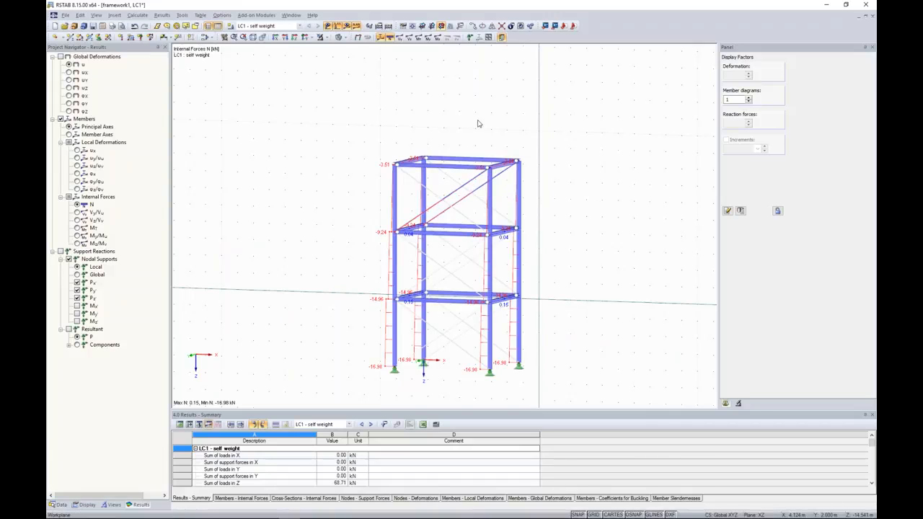
- Change the exceptional handling in the global calculation parameters to assign reduced stiffness to failing members
left_click(137, 15)
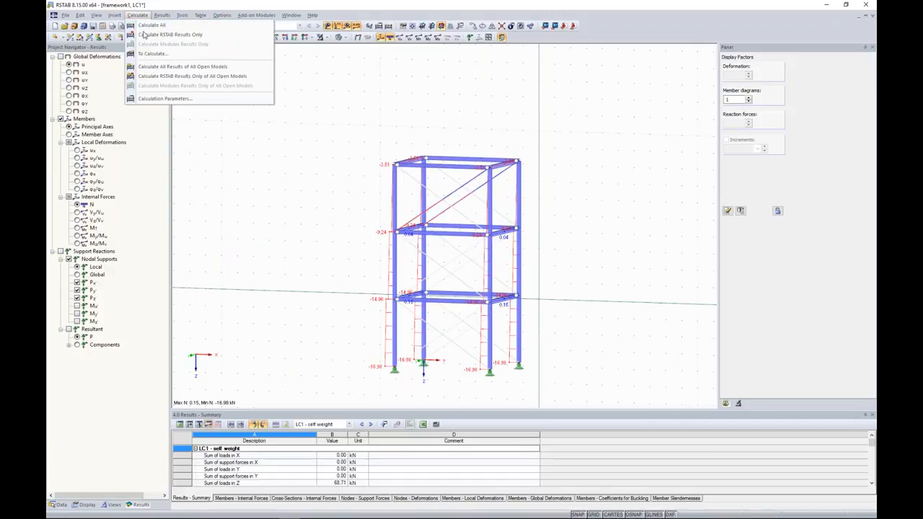
left_click(169, 98)
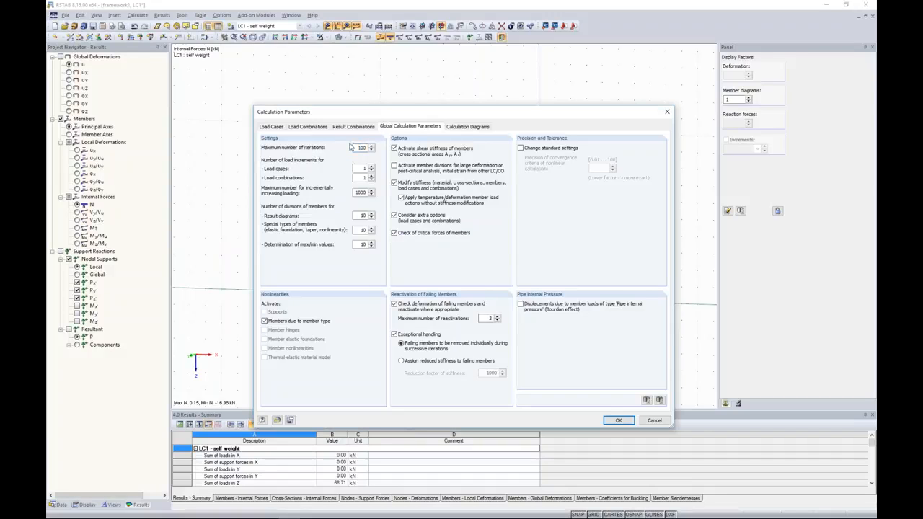
double_click(362, 148)
left_click(430, 362)
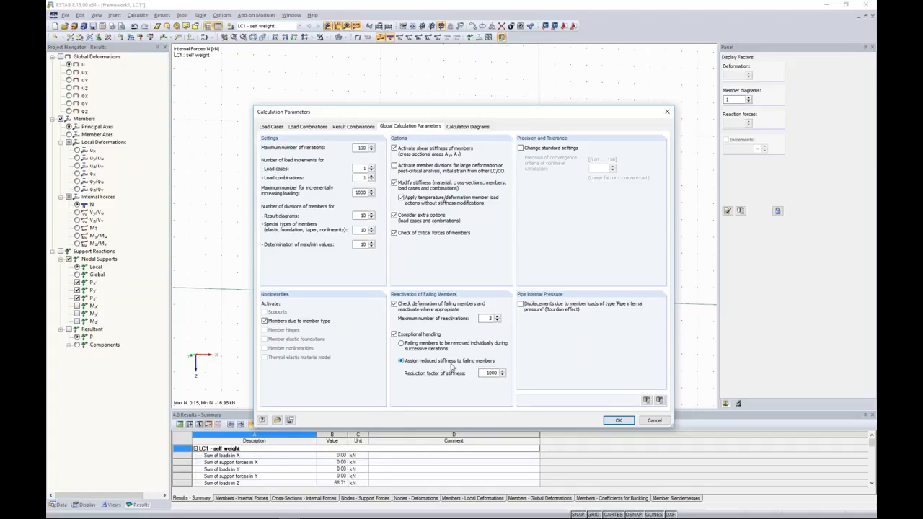
double_click(489, 373)
left_click(612, 420)
left_click(448, 288)
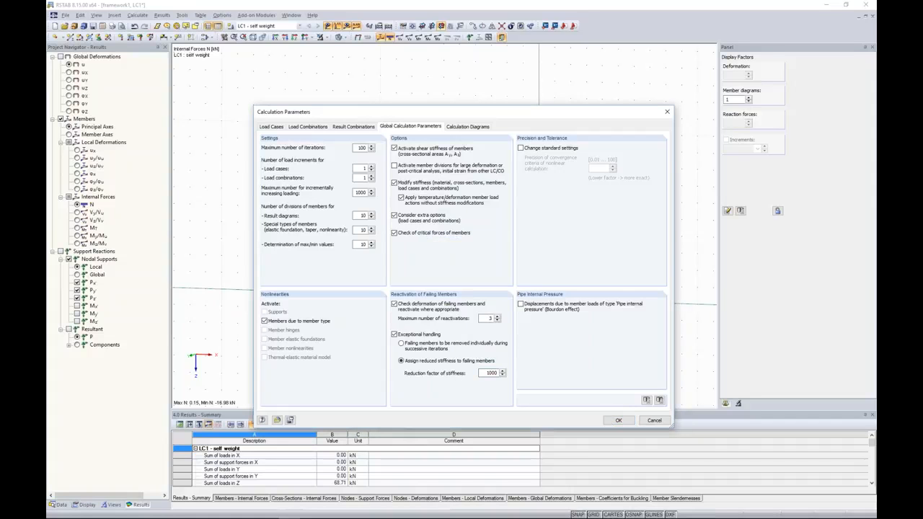
- Recalculate load case LC1 and check the axial forces in the upper-storey diagonals
left_click(347, 27)
key("Return")
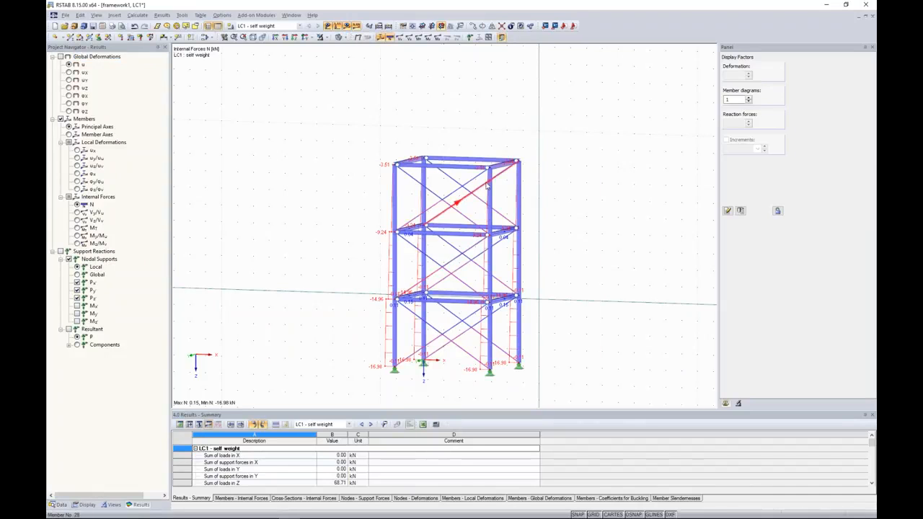
left_click_drag(483, 192, 431, 207)
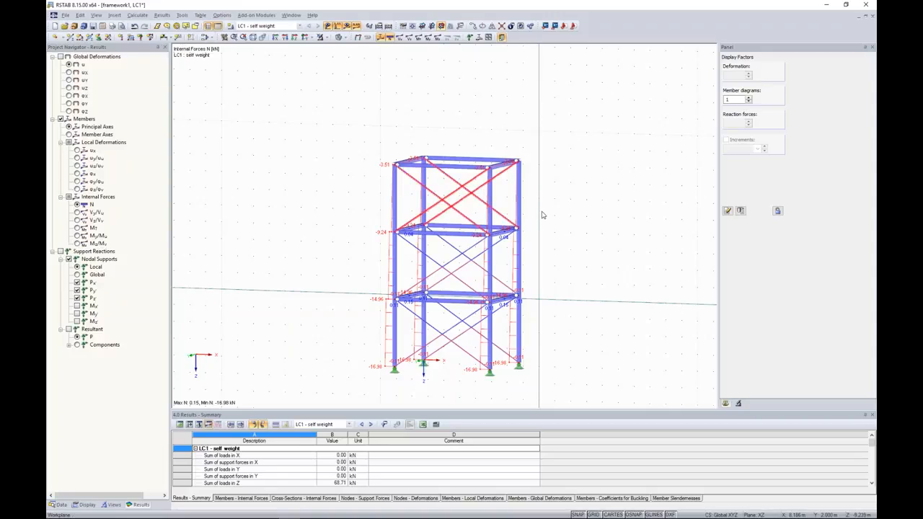
left_click(348, 156)
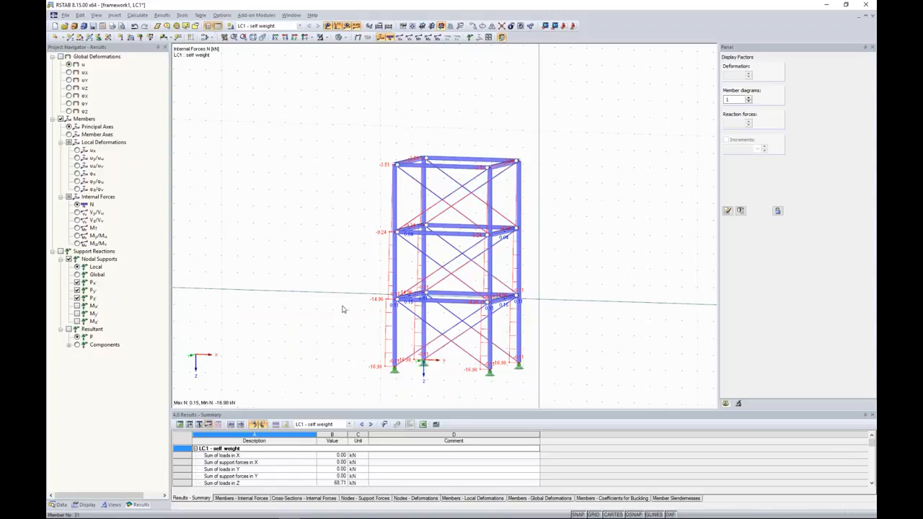
left_click(104, 505)
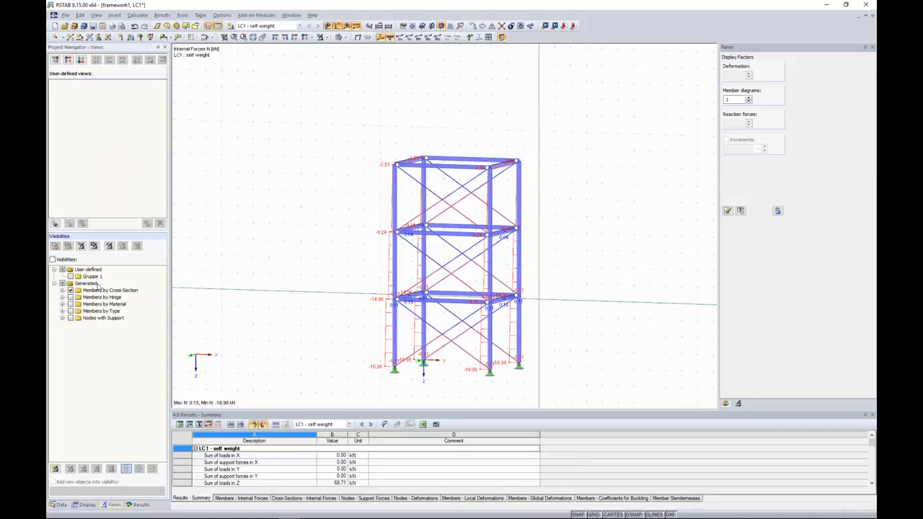
left_click(62, 312)
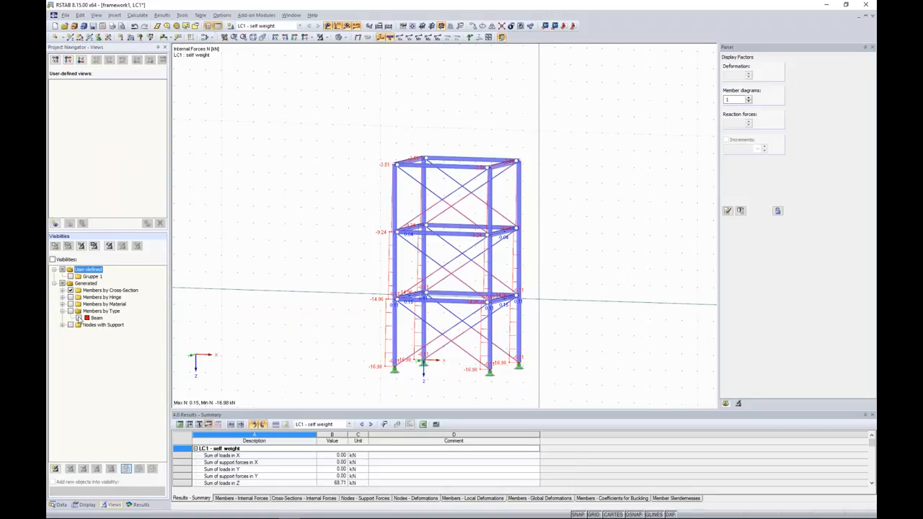
left_click(62, 311)
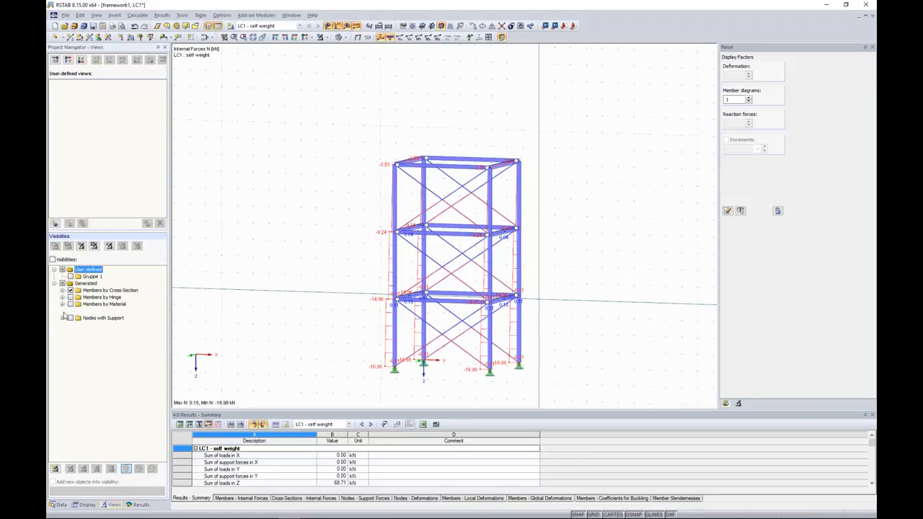
- Select all members of type Tension with a special selection and isolate them as a visibility
right_click(293, 205)
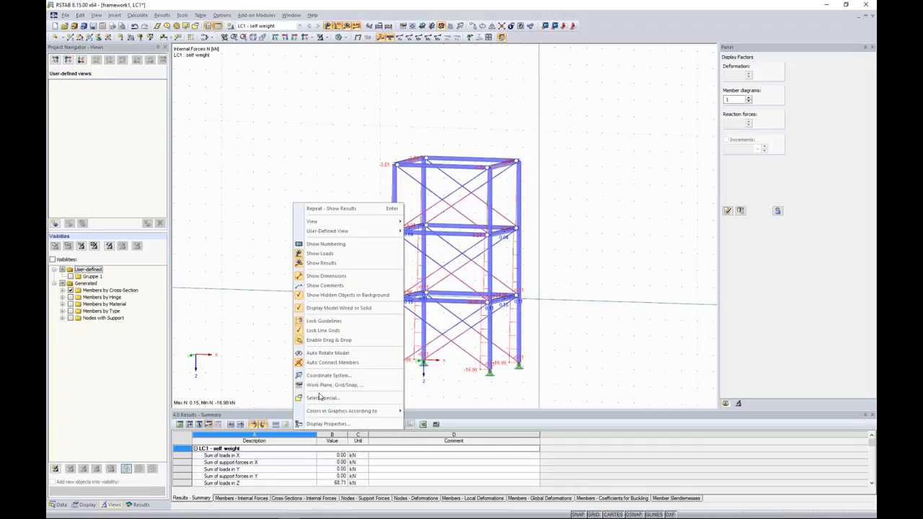
left_click(375, 399)
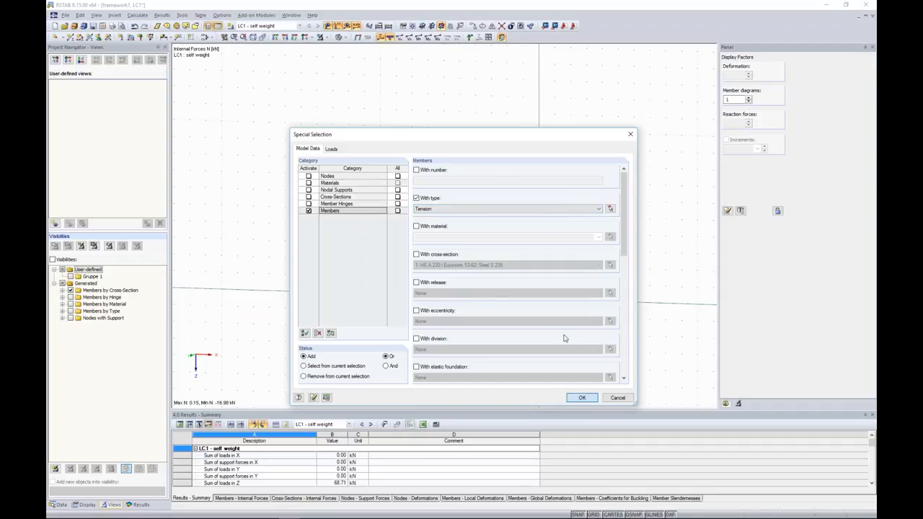
left_click(582, 397)
left_click(333, 38)
left_click(412, 94)
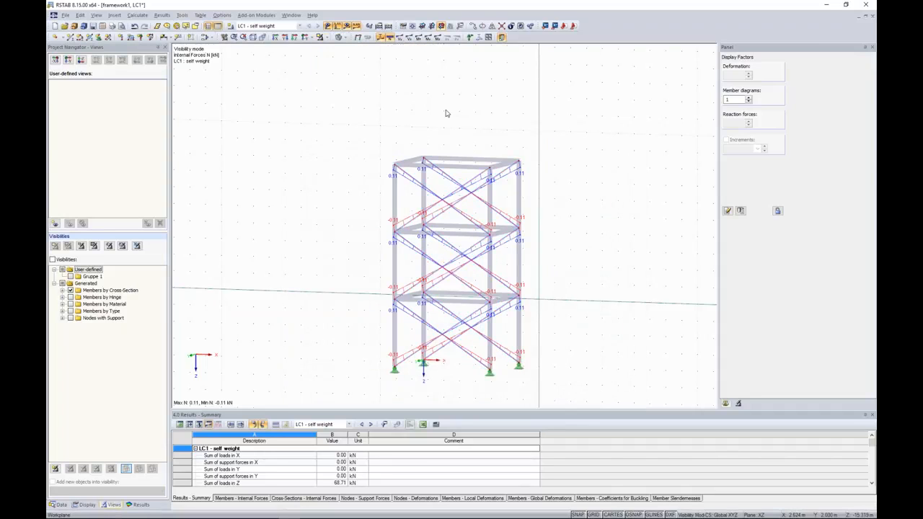
- Review the member settings of a tension diagonal and the initial prestress option for a new member load, without applying changes
middle_click_drag(418, 151, 416, 132, "ctrl")
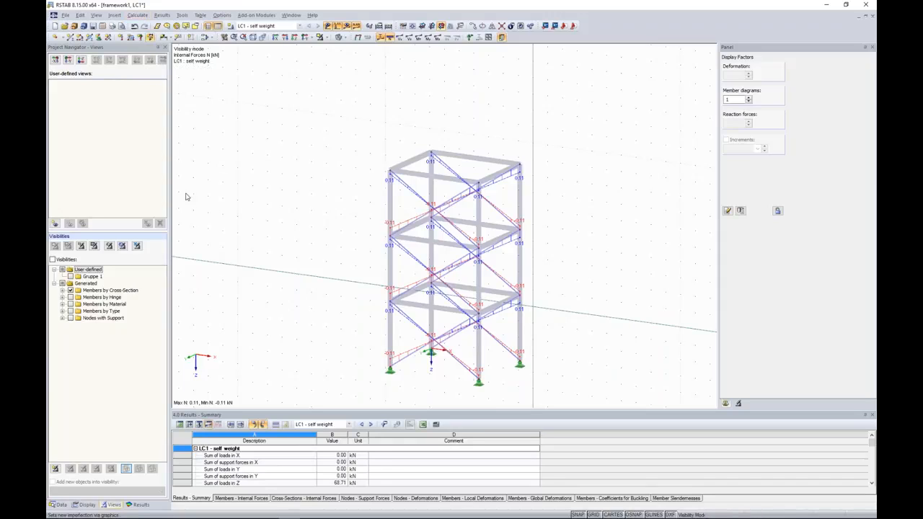
left_click(59, 505)
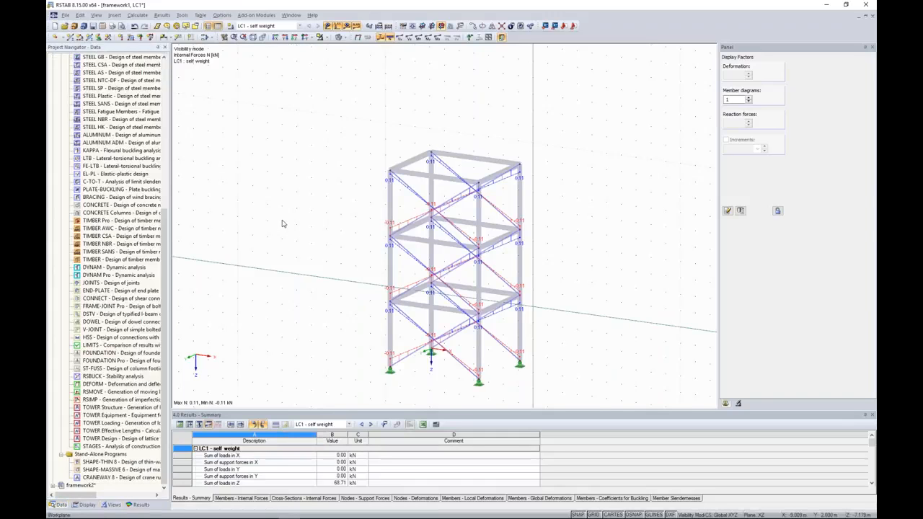
scroll(283, 225, "up", 3)
scroll(283, 223, "down", 5)
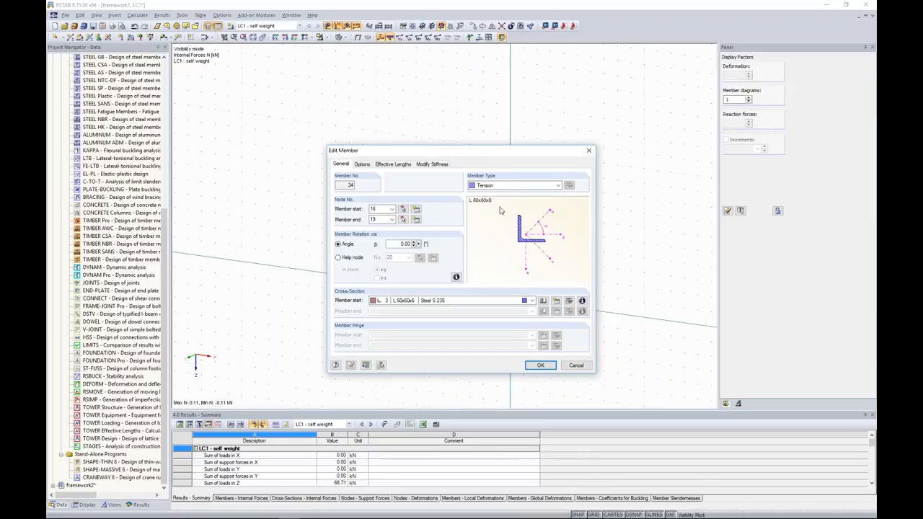
left_click(588, 152)
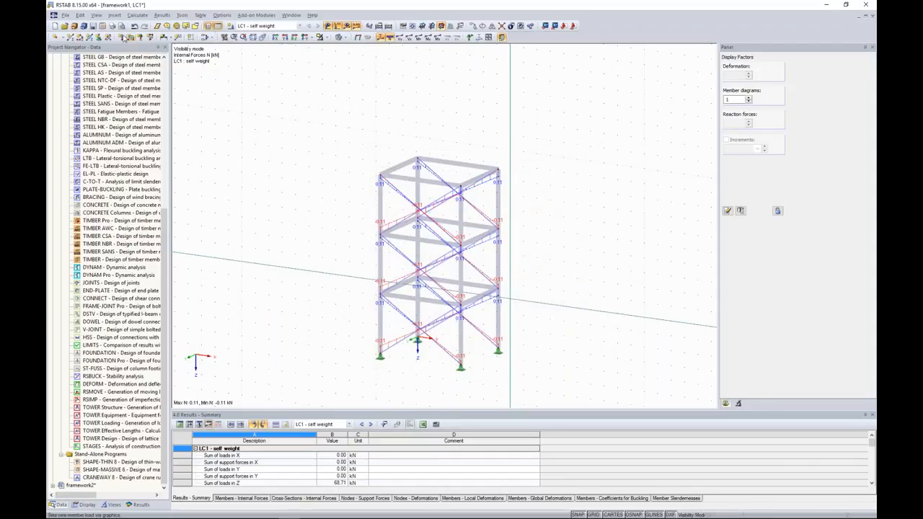
left_click(131, 38)
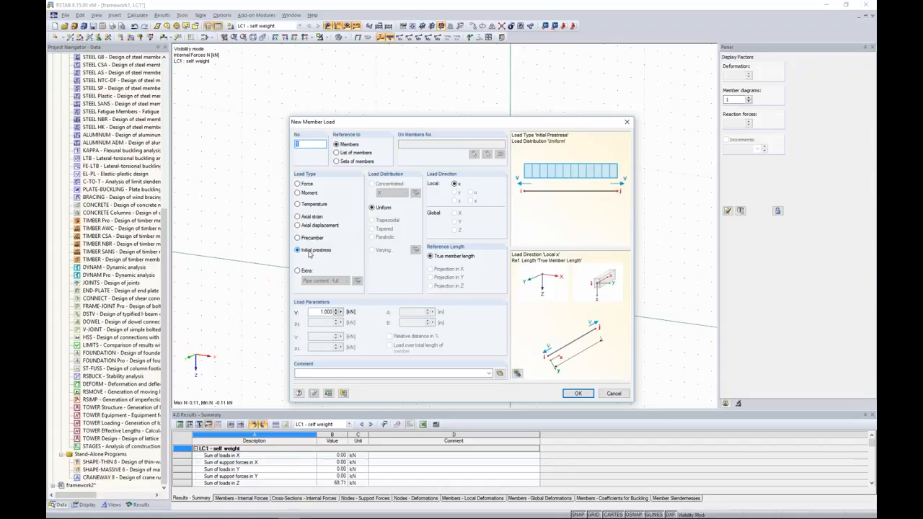
left_click(613, 393)
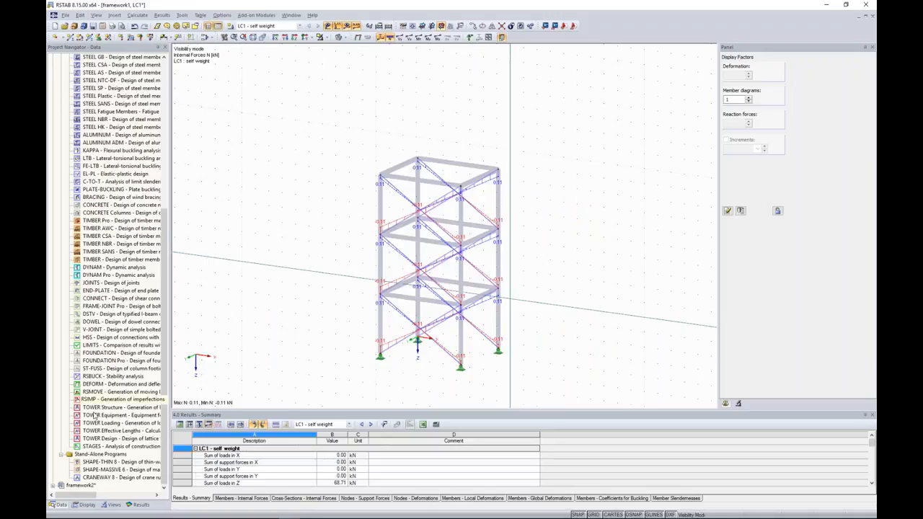
- Switch to the framework2 model and examine its two braced towers and the bridge connecting them
double_click(78, 487)
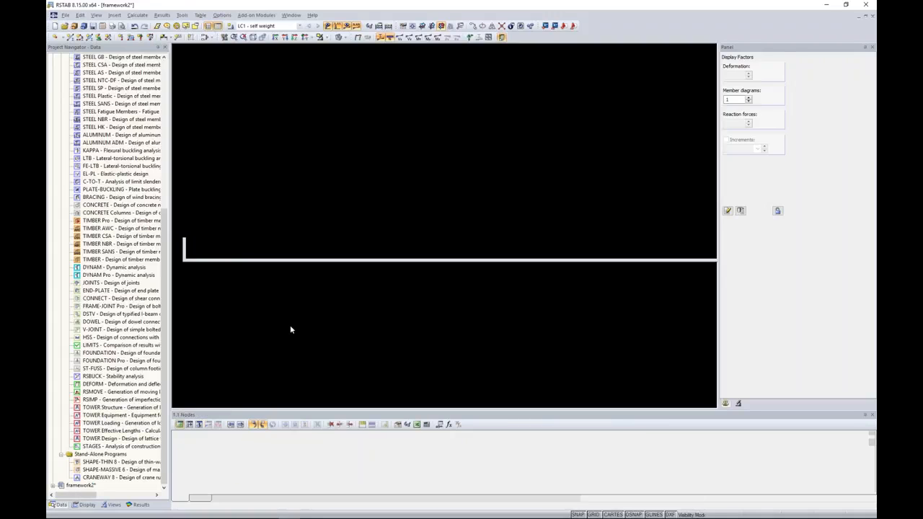
scroll(435, 251, "down", 3)
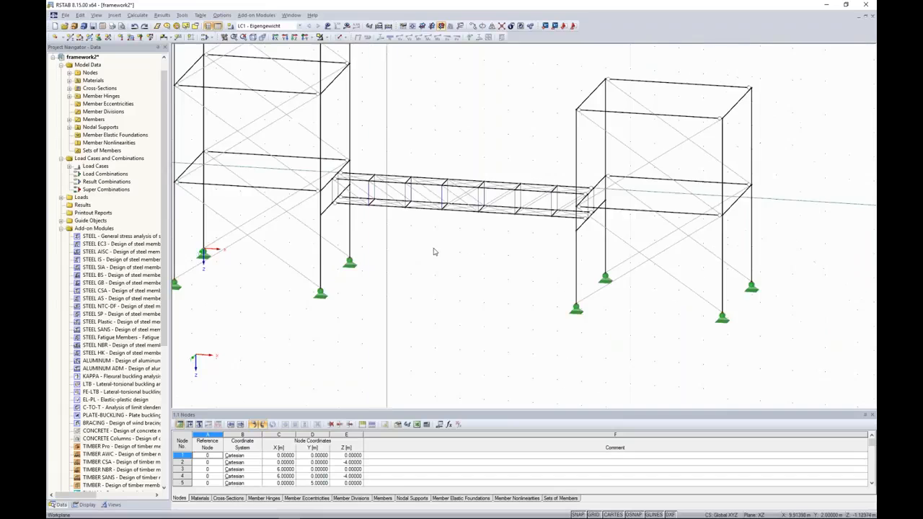
scroll(438, 123, "down", 2)
middle_click_drag(439, 119, 463, 177)
left_click_drag(263, 89, 393, 323)
left_click_drag(499, 153, 649, 318)
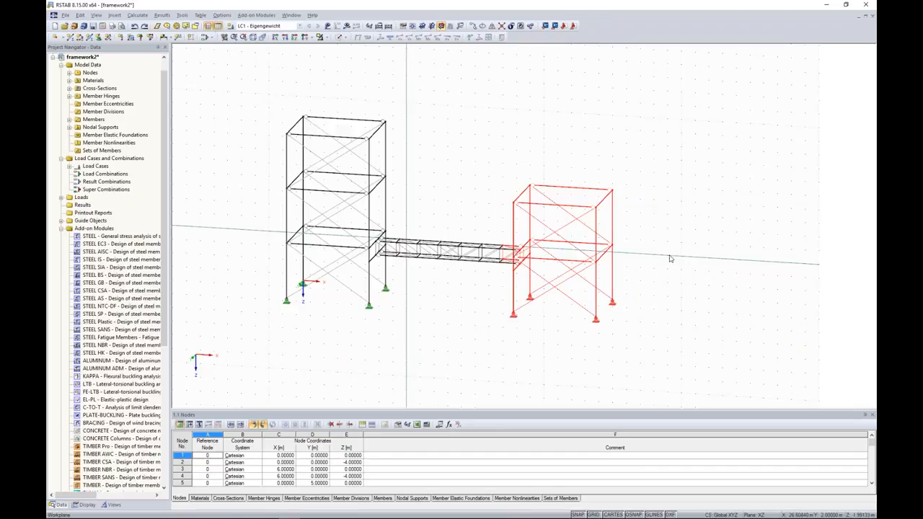
left_click(648, 144)
middle_click_drag(648, 143, 435, 203, "ctrl")
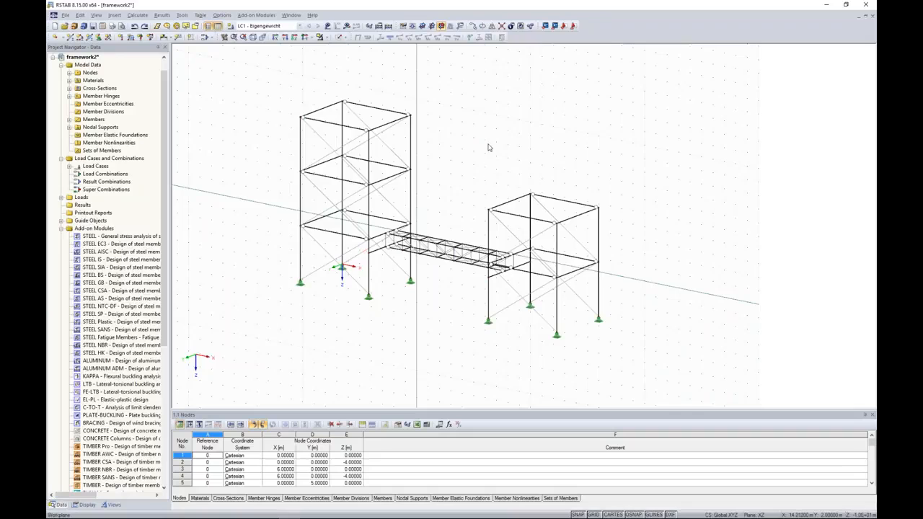
- Show the results of load case LC1 and examine the global deformation u of the bridge between the towers
left_click(347, 26)
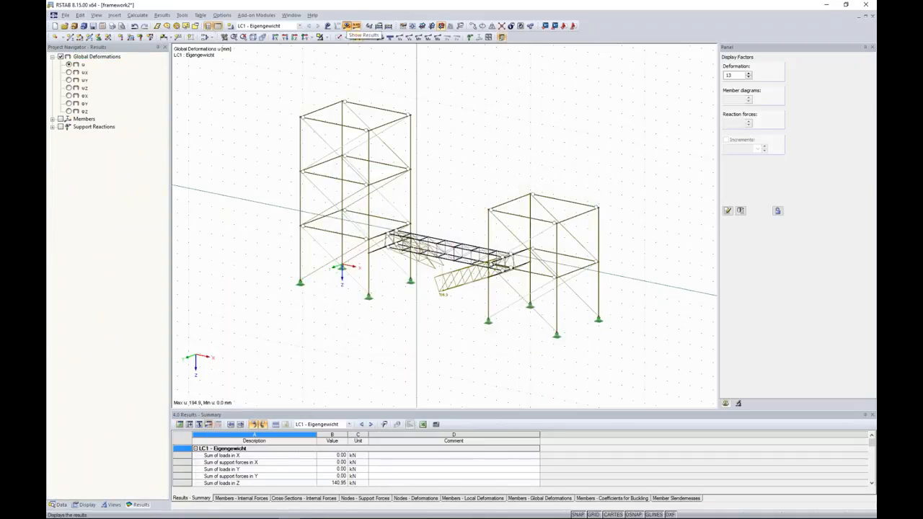
scroll(444, 253, "up", 5)
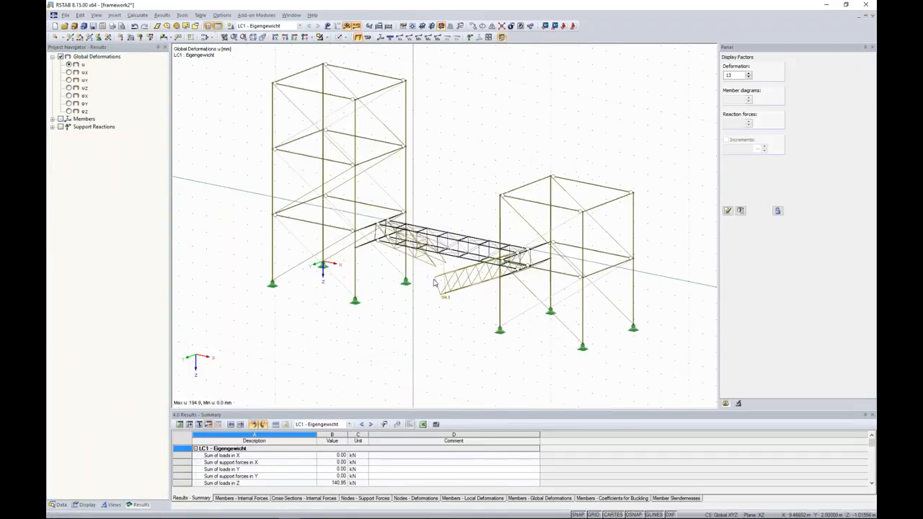
scroll(443, 252, "up", 2)
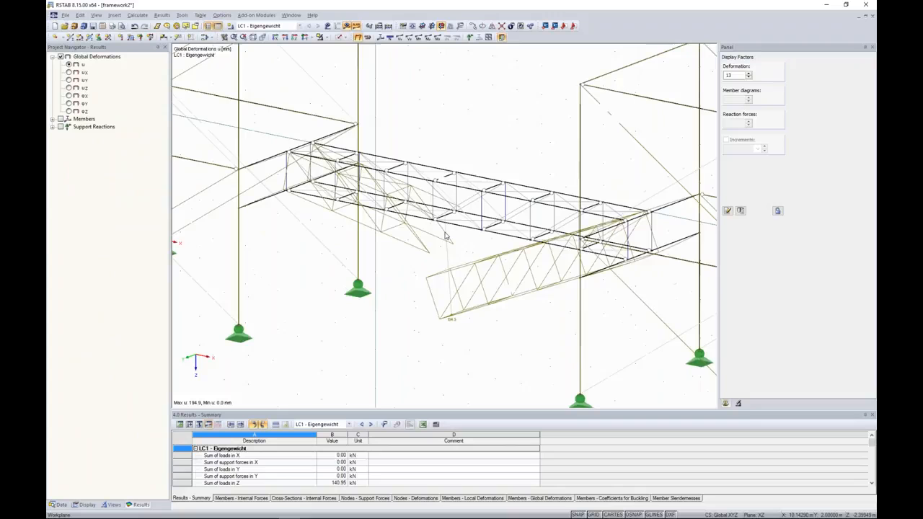
scroll(438, 256, "down", 1)
middle_click_drag(401, 286, 450, 284, "ctrl")
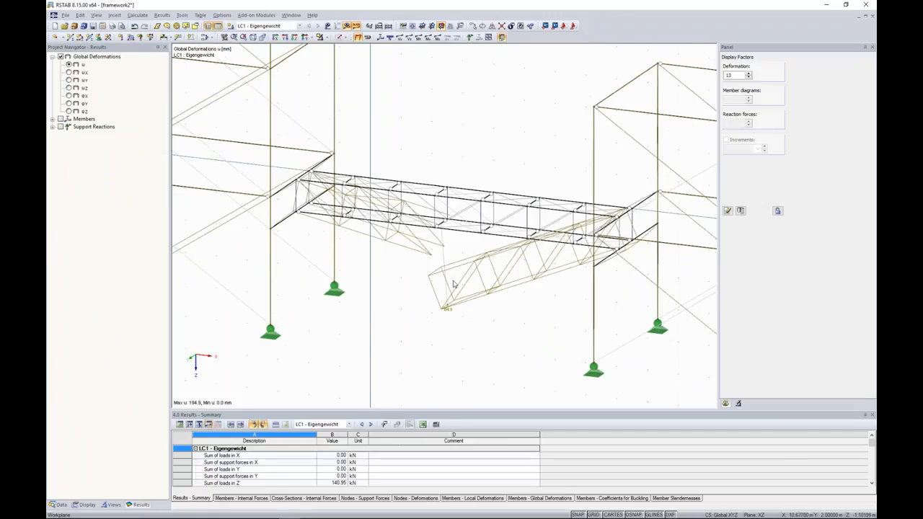
scroll(466, 145, "down", 1)
scroll(473, 133, "down", 1)
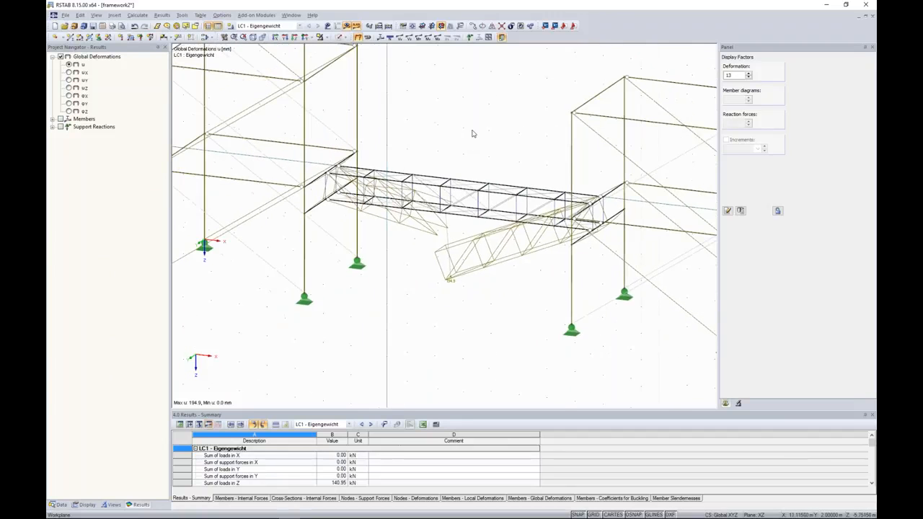
scroll(470, 158, "down", 2)
middle_click_drag(471, 160, 447, 163)
scroll(448, 165, "down", 1)
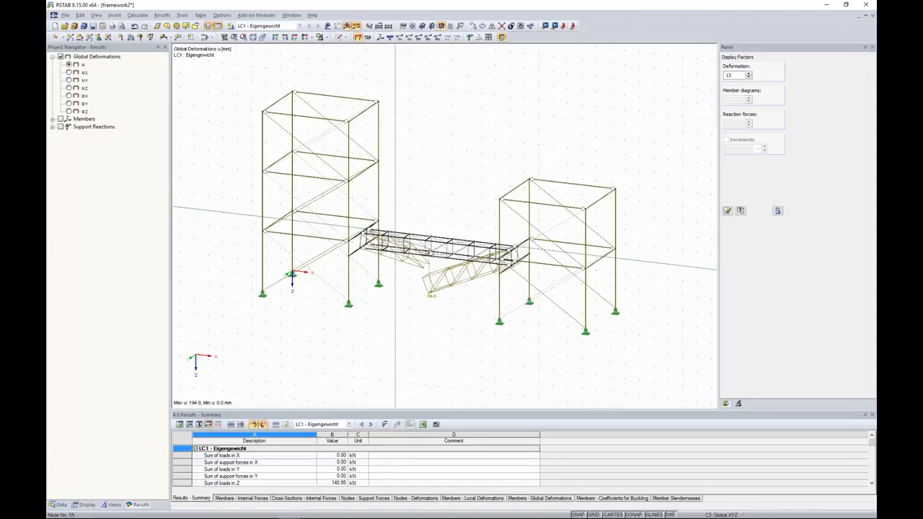
- Run the model check for independent systems, highlight each group in turn, and inspect the bridge where the two groups meet
left_click(183, 16)
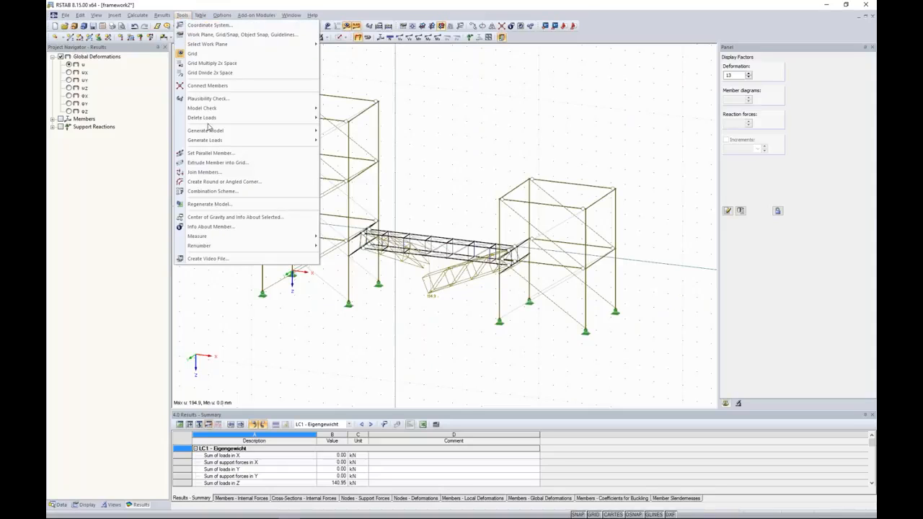
mouse_move(209, 111)
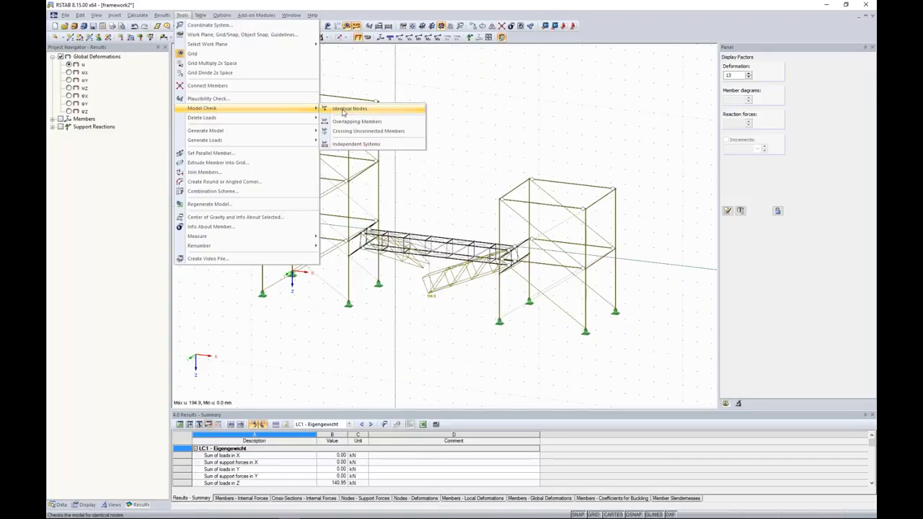
left_click(357, 146)
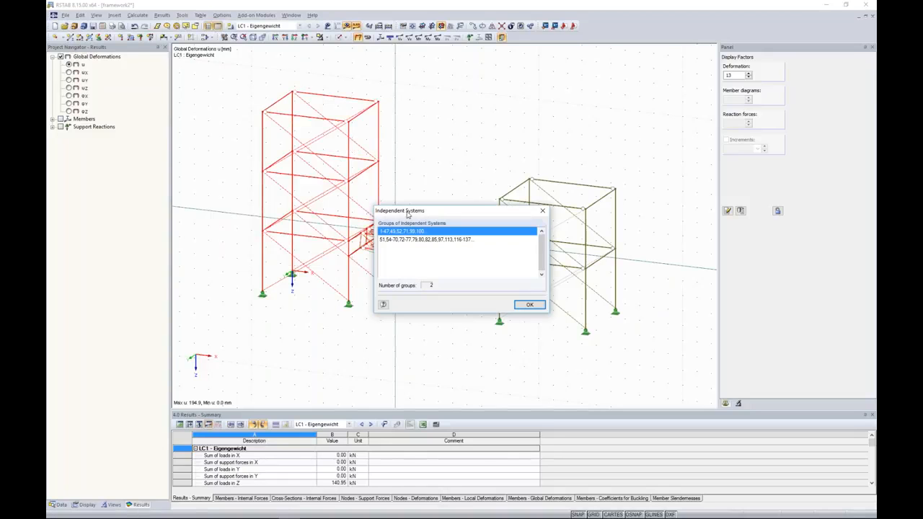
left_click_drag(414, 214, 399, 316)
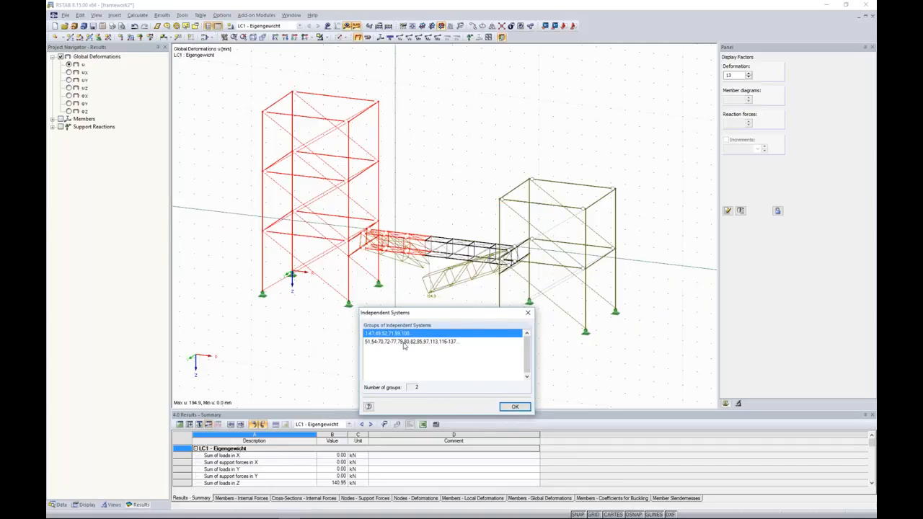
left_click(406, 342)
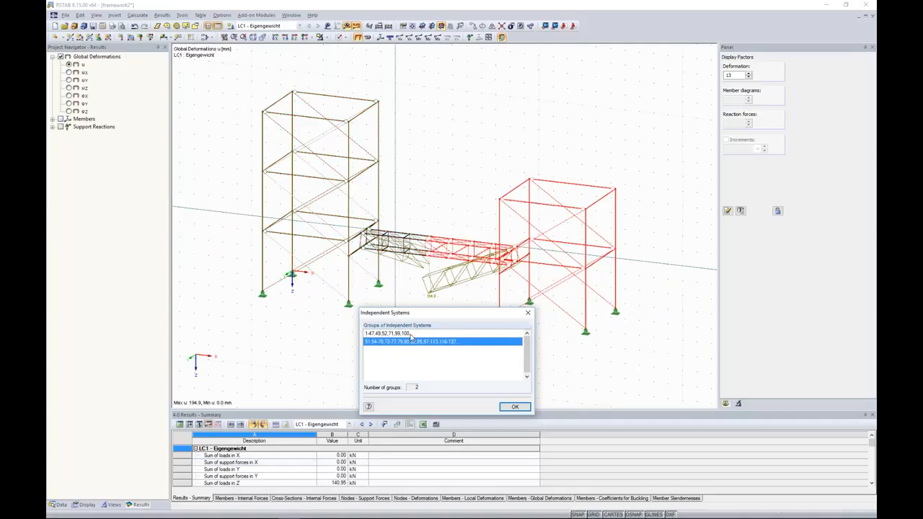
left_click(411, 334)
left_click(410, 344)
left_click(406, 334)
left_click(409, 342)
left_click(515, 409)
left_click_drag(422, 229, 435, 269)
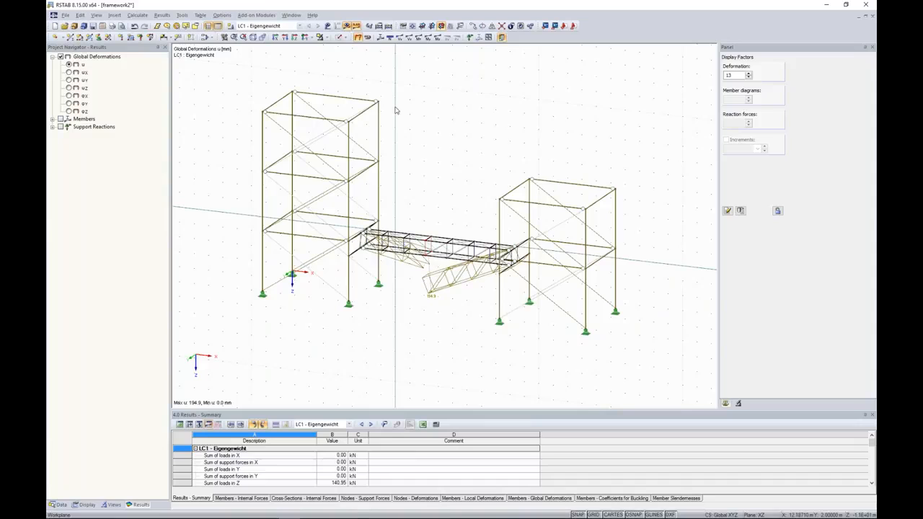
- Run the model check for identical nodes and locate the listed groups in the bridge, including nodes 31 and 68
left_click(181, 15)
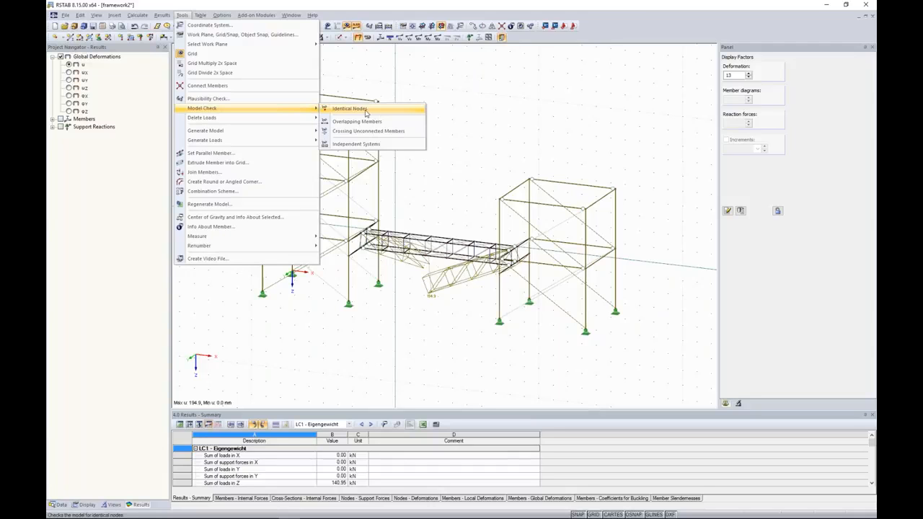
left_click(355, 110)
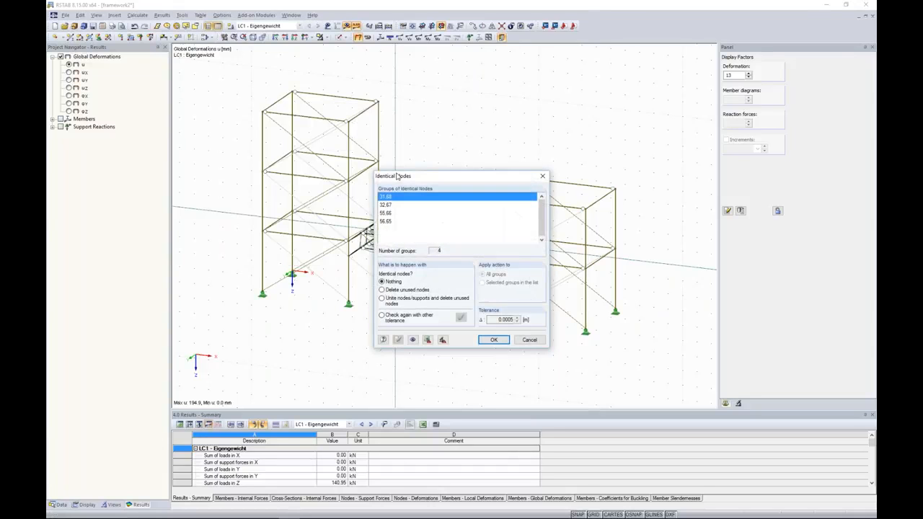
left_click_drag(422, 177, 254, 198)
left_click(228, 226)
left_click(228, 234)
left_click(227, 217)
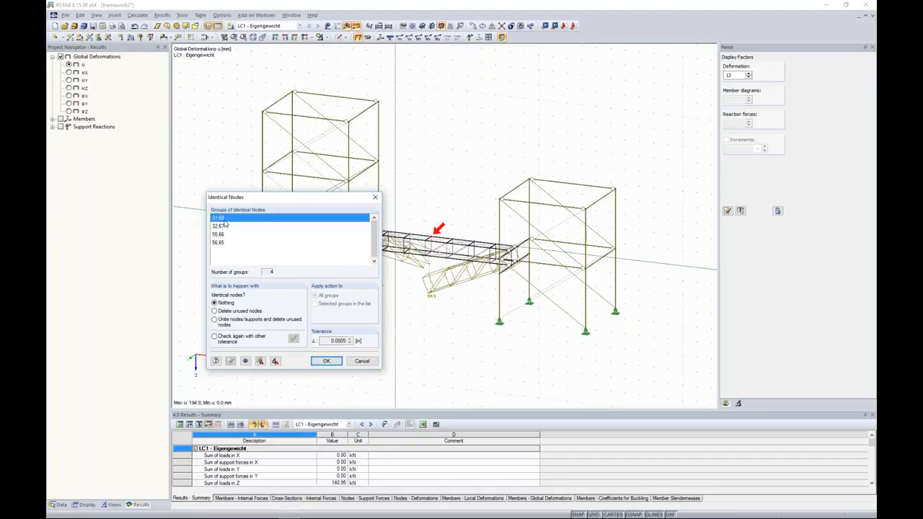
left_click_drag(323, 342, 361, 342)
left_click(219, 227)
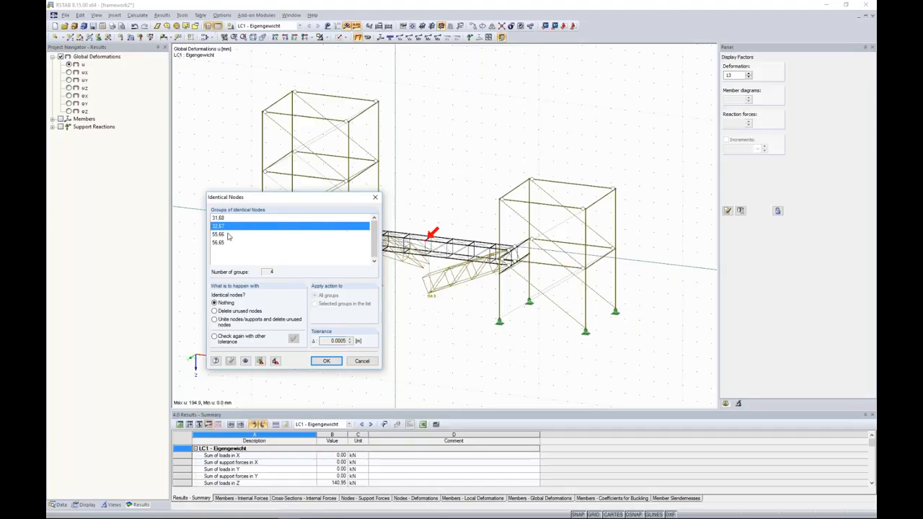
double_click(337, 340)
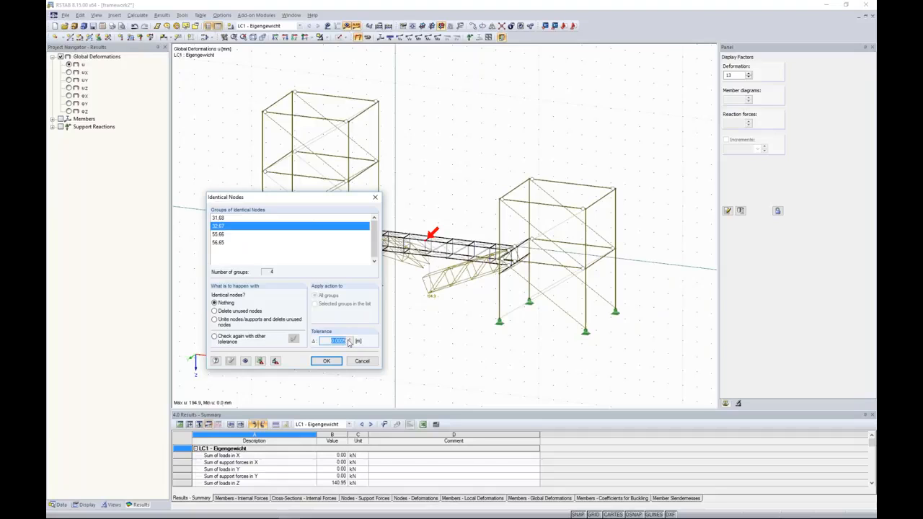
left_click(331, 364)
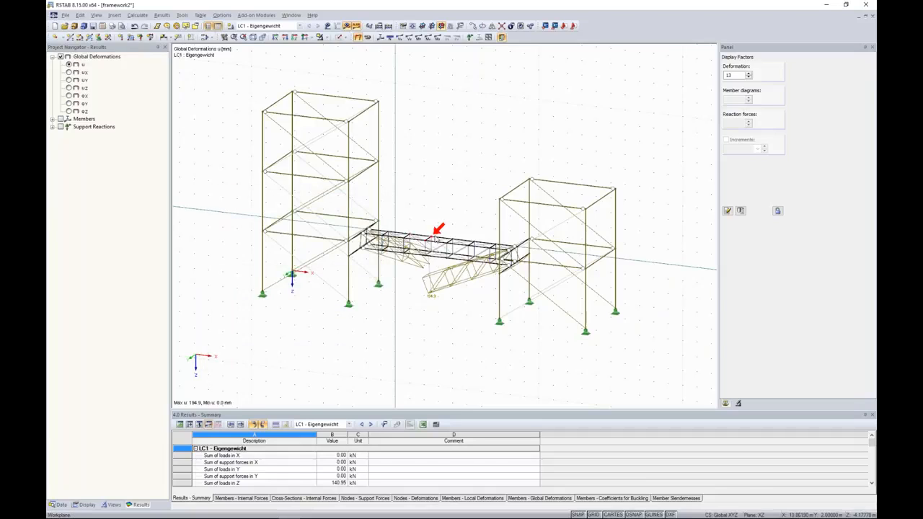
- Join the duplicate nodes 31 and 68 at the bridge's upper chord directly in the model, accepting deletion of all results
scroll(442, 233, "up", 5)
scroll(432, 240, "up", 5)
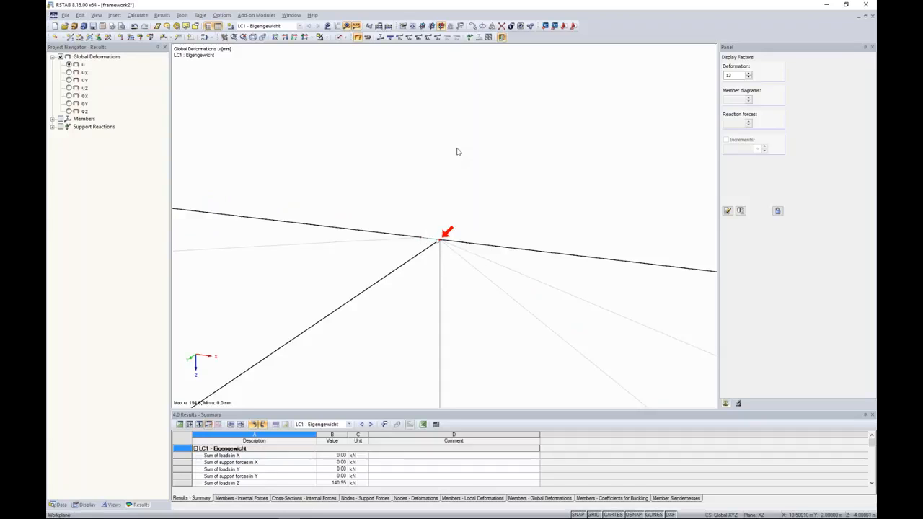
left_click(442, 241)
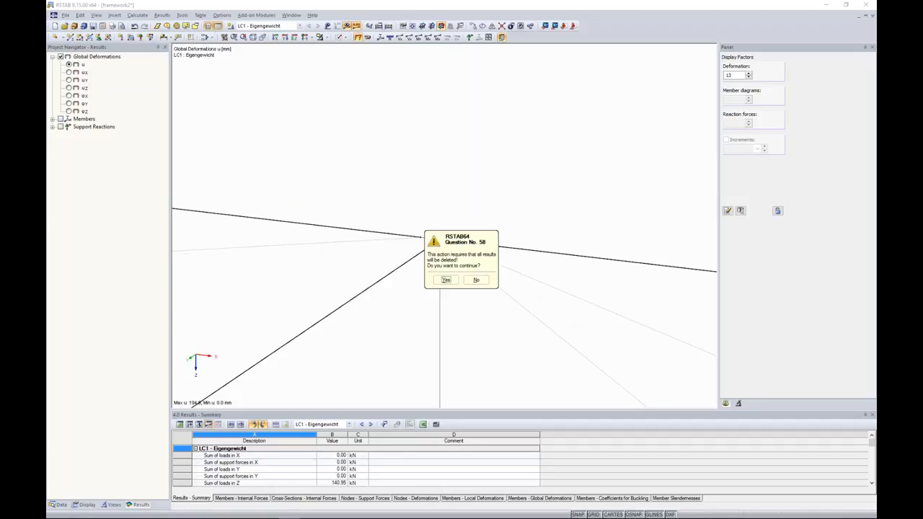
left_click(446, 280)
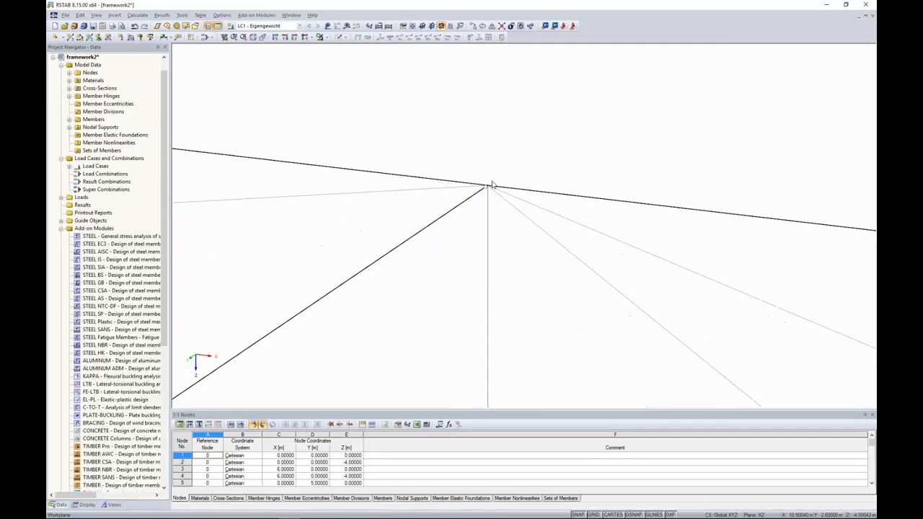
- Check for identical nodes again and unite nodes/supports and delete unused nodes for all remaining groups
scroll(492, 184, "down", 4)
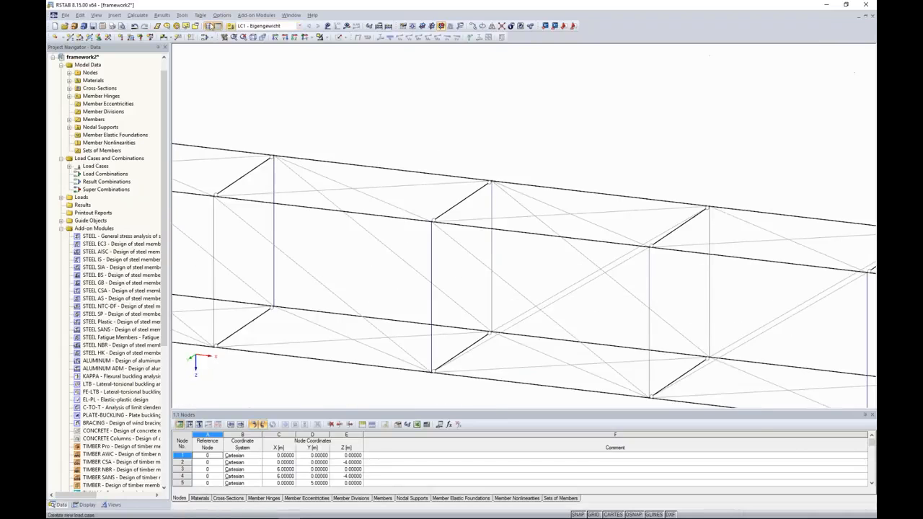
left_click(182, 15)
mouse_move(205, 107)
left_click(357, 108)
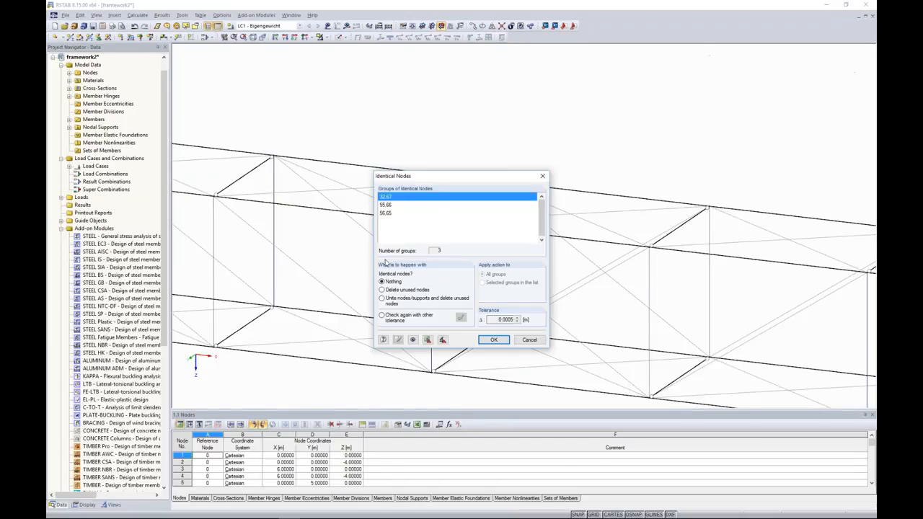
left_click(398, 303)
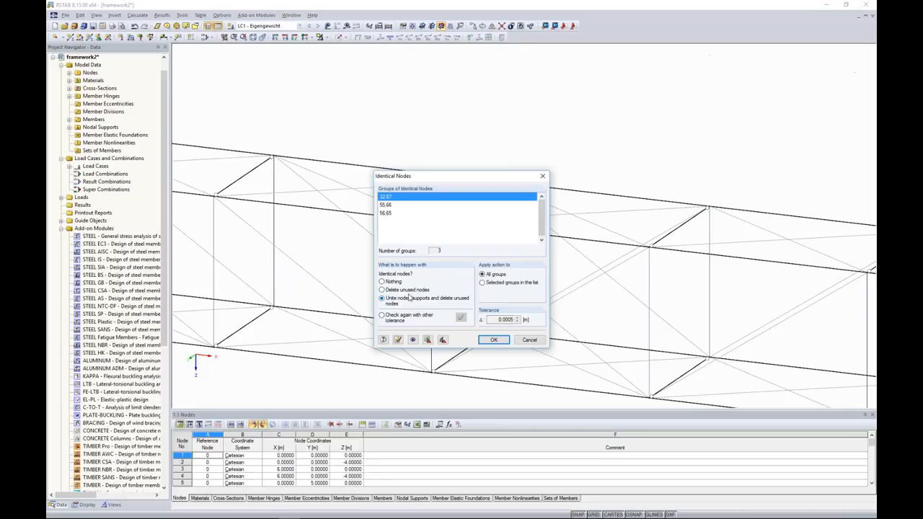
left_click(494, 341)
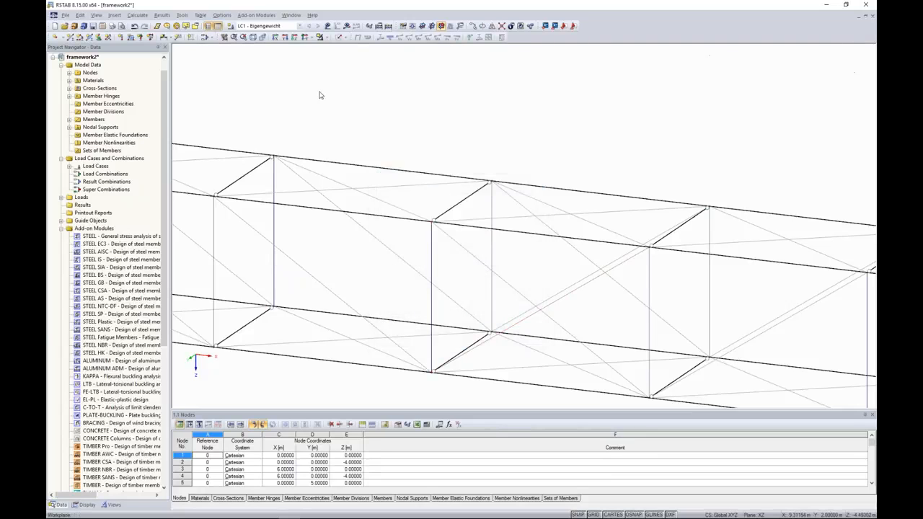
- Calculate load case LC1 in framework2 and inspect the deformed shape of the repaired bridge
left_click(347, 27)
left_click(448, 278)
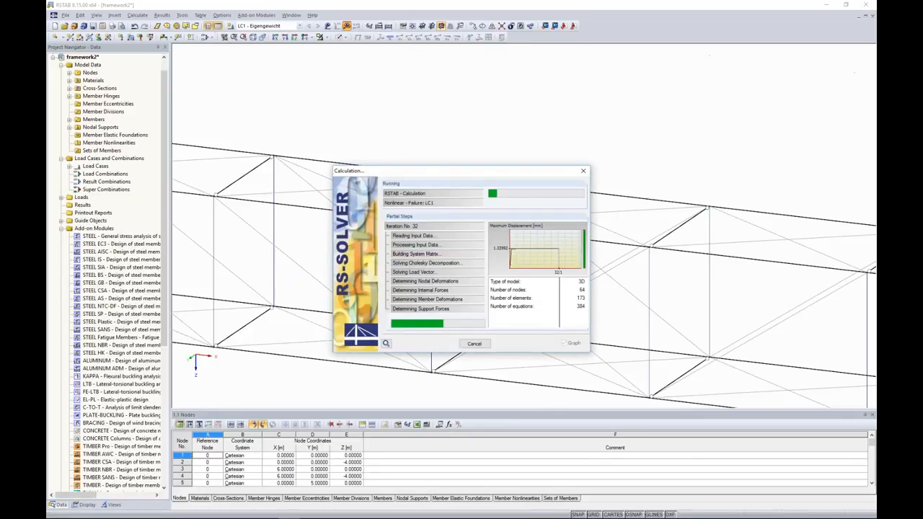
scroll(509, 188, "down", 3)
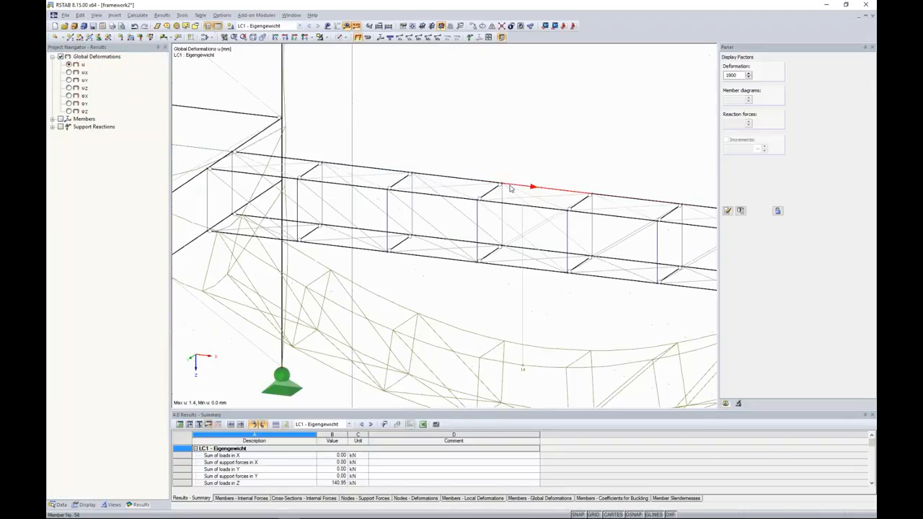
scroll(510, 188, "down", 5)
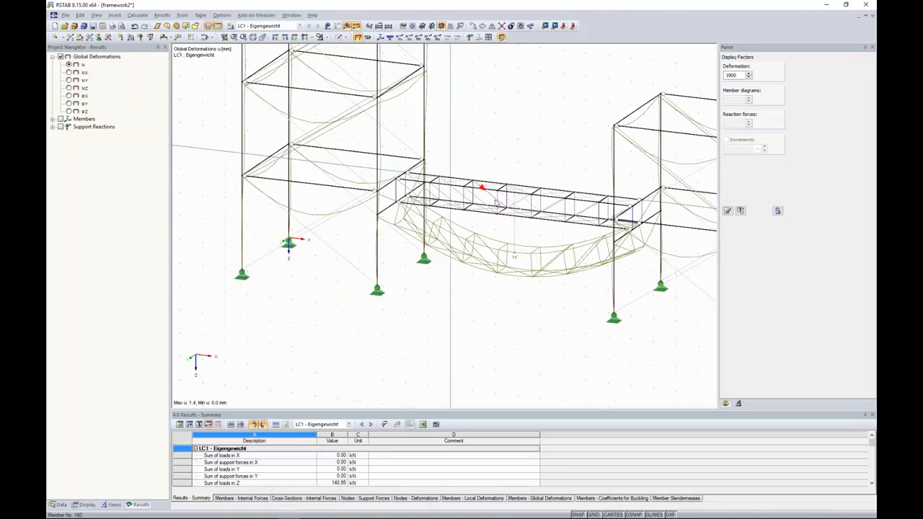
scroll(478, 190, "down", 2)
middle_click_drag(611, 145, 566, 221)
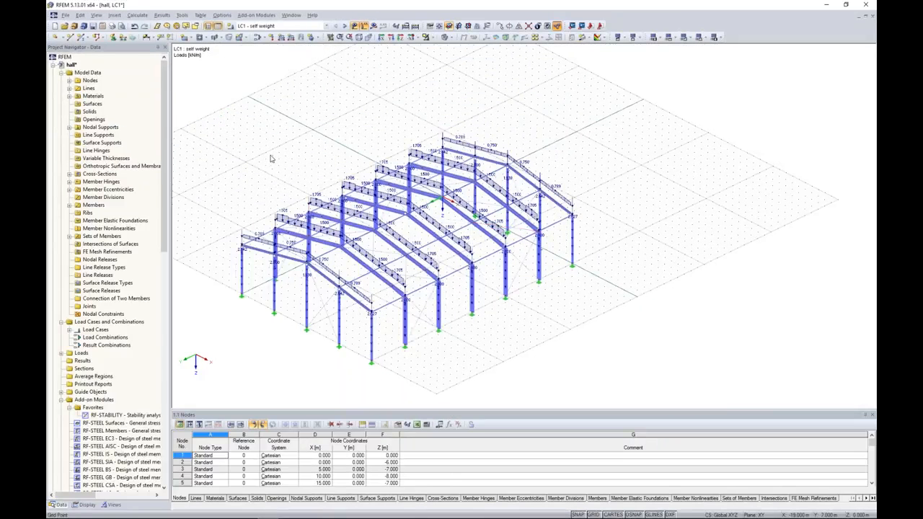
- Review the hall model's global calculation parameters, including the exceptional handling of failing members, and accept them
left_click(136, 15)
left_click(165, 99)
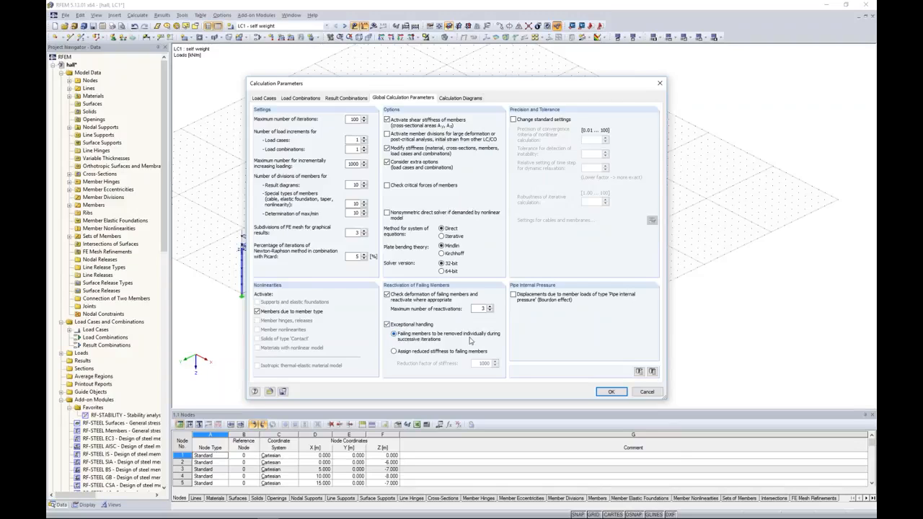
left_click(610, 391)
- Calculate load case LC1 of the hall model and read the resulting message's advice on finding the instability
left_click(373, 27)
key("Return")
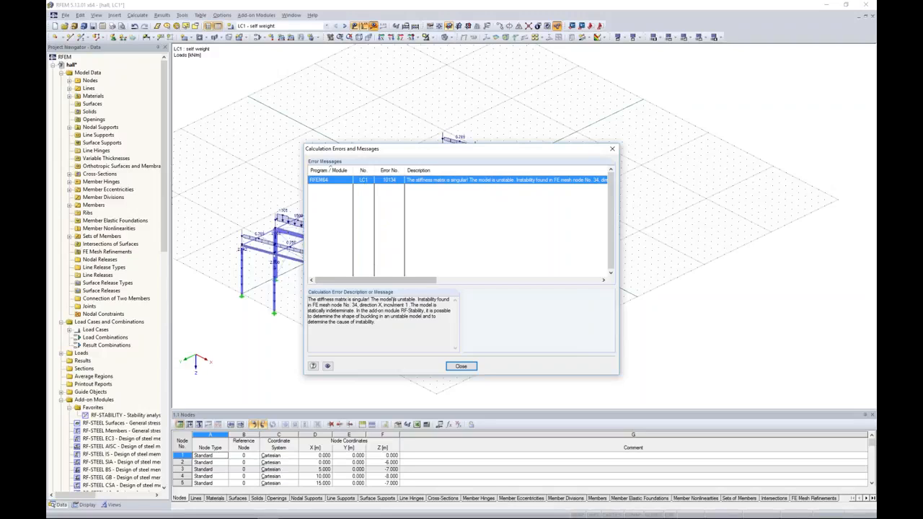
left_click_drag(355, 311, 422, 311)
left_click(372, 321)
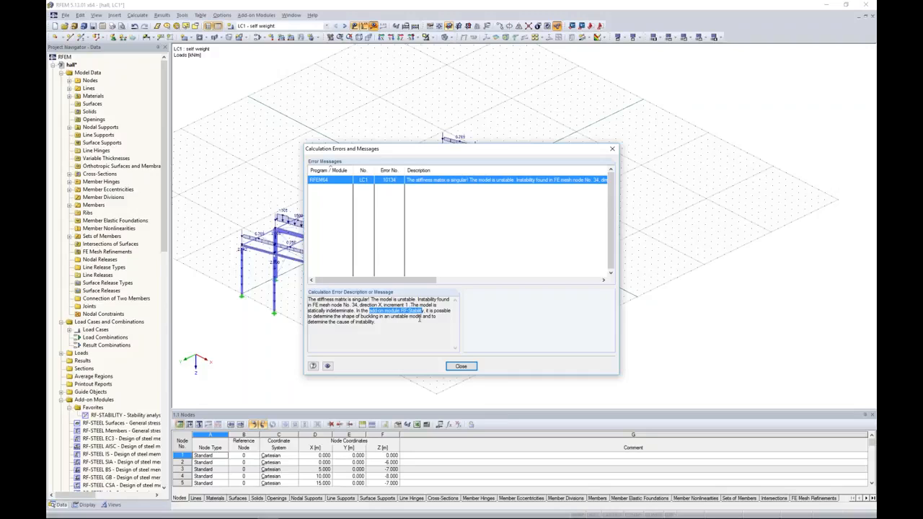
- Close the calculation message and inspect the marked instability location on the hall's roof frame
left_click(461, 367)
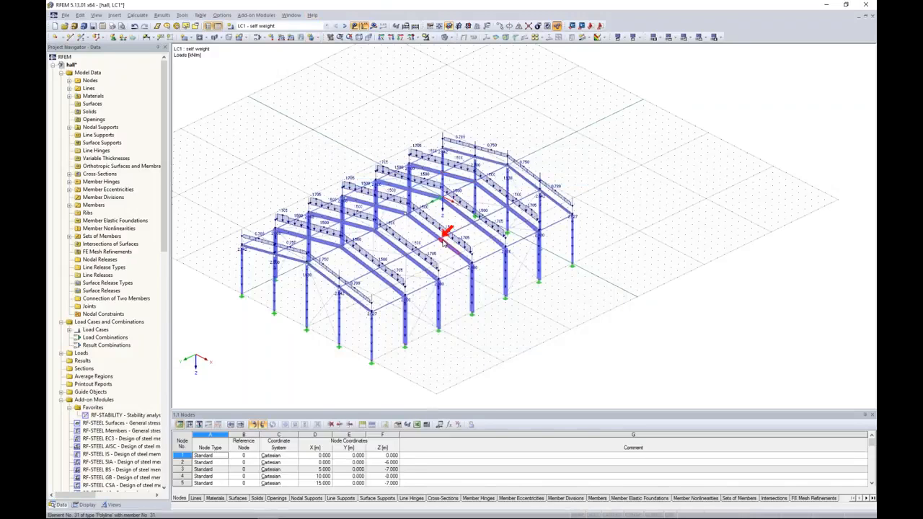
scroll(445, 242, "up", 1)
scroll(445, 241, "up", 3)
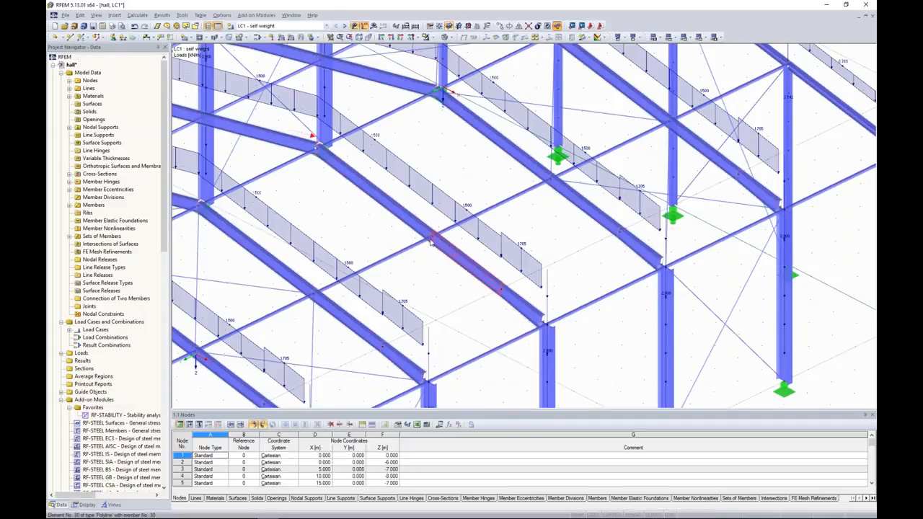
scroll(439, 238, "down", 10)
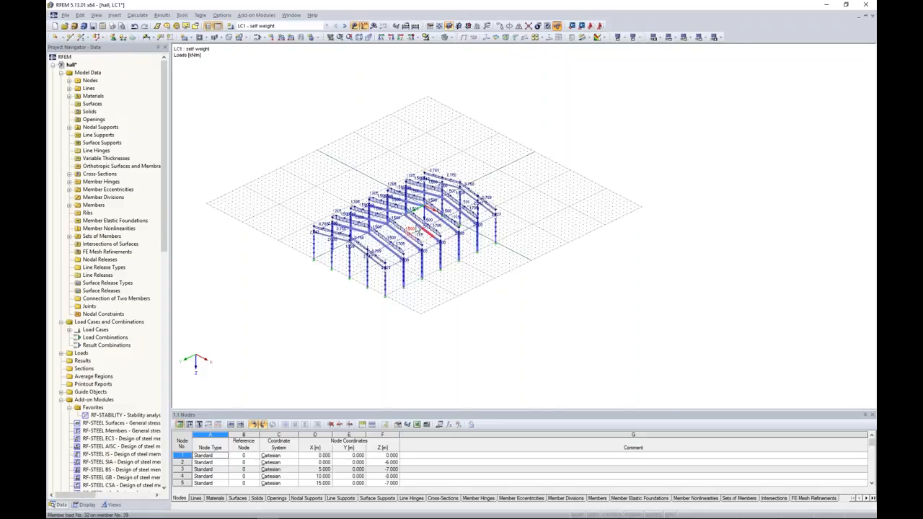
scroll(334, 224, "up", 10)
scroll(334, 225, "down", 3)
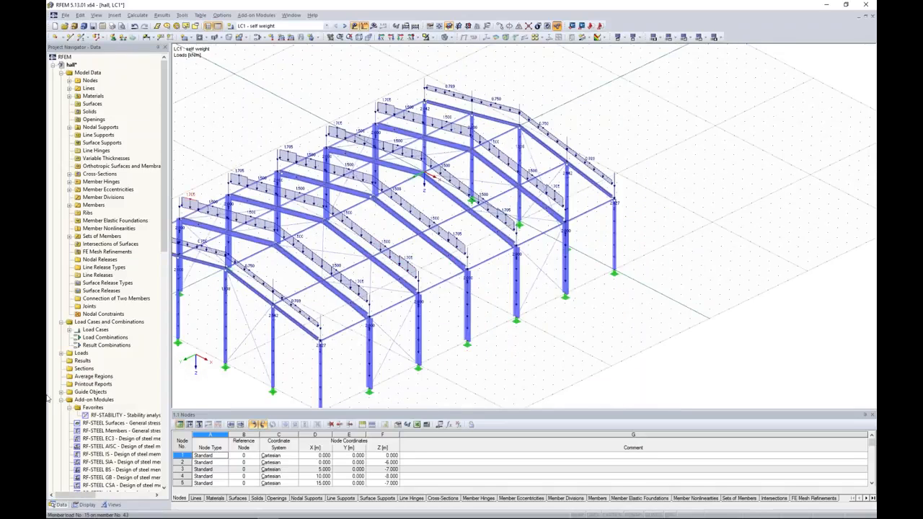
- Run the RF-STABILITY analysis for LC1 with the eigenvector calculation for an unstable model enabled
double_click(144, 418)
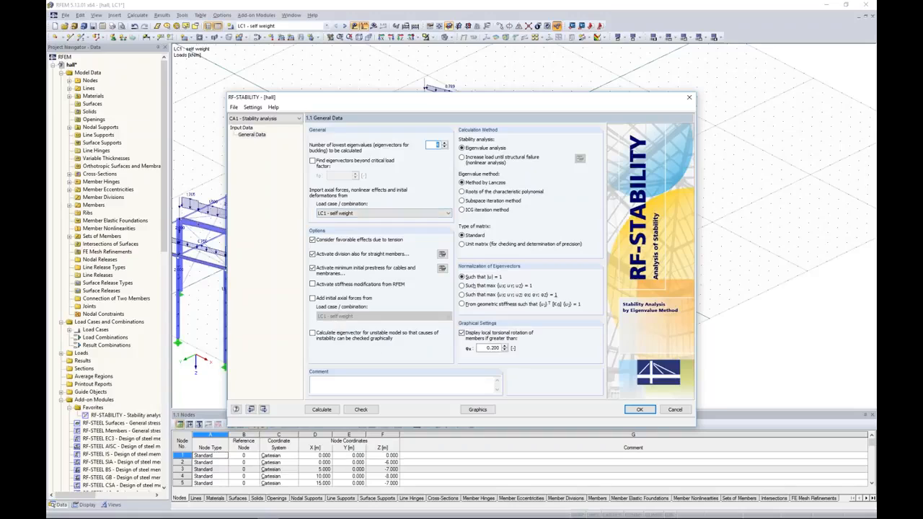
left_click(375, 341)
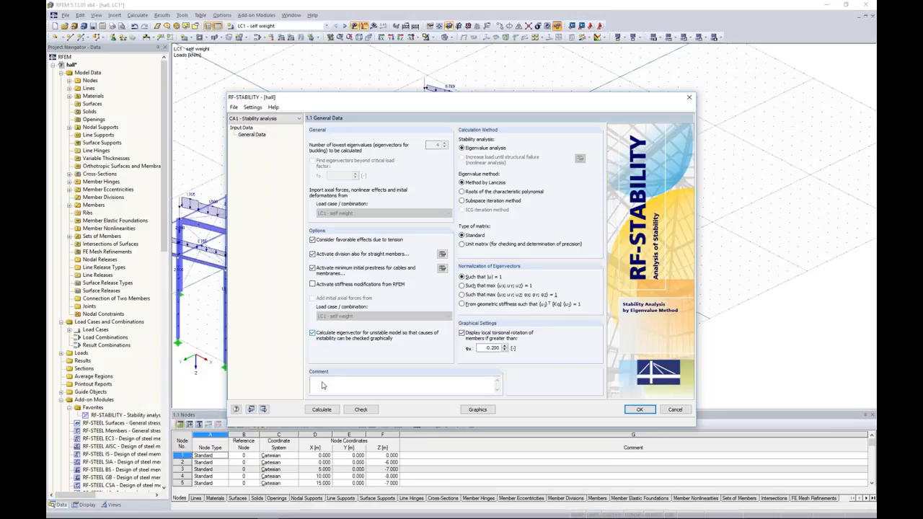
left_click(324, 410)
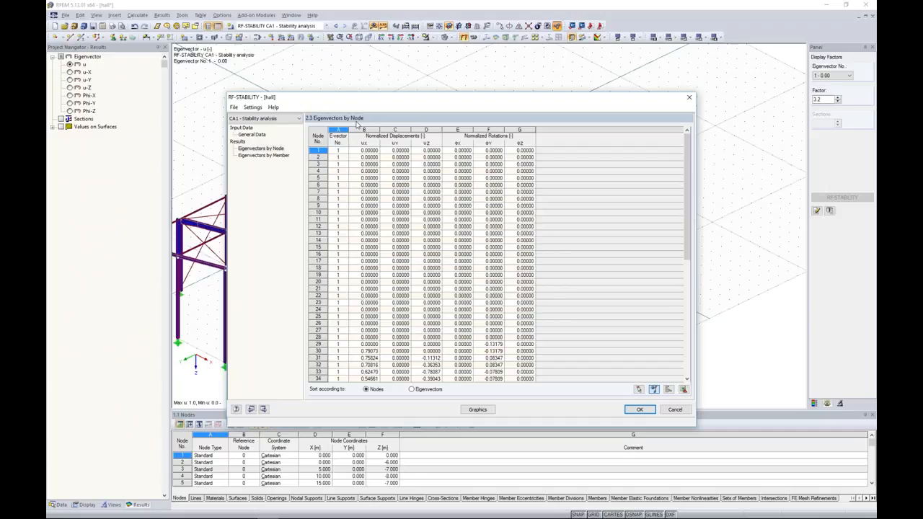
- Examine the eigenvectors by node and mark the rows of nodes 29 to 35
left_click_drag(364, 150, 530, 373)
left_click(521, 206)
scroll(553, 236, "down", 3)
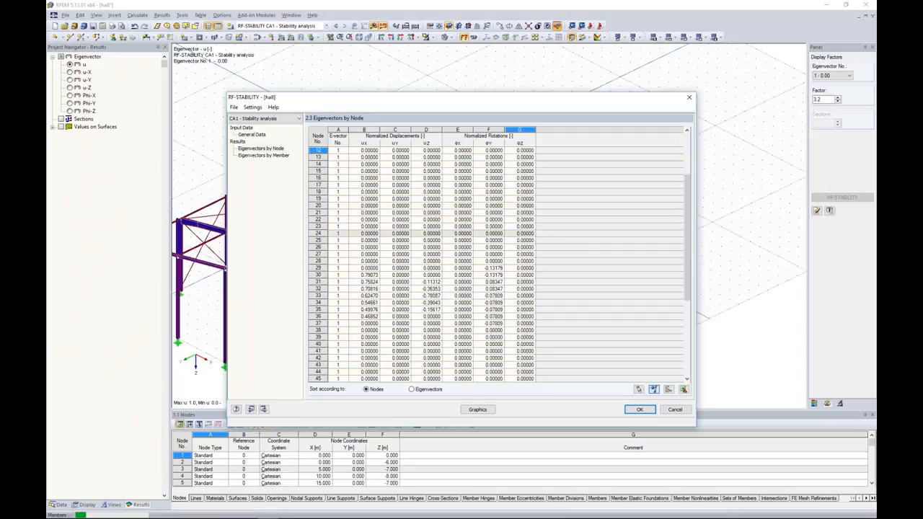
left_click_drag(367, 268, 532, 310)
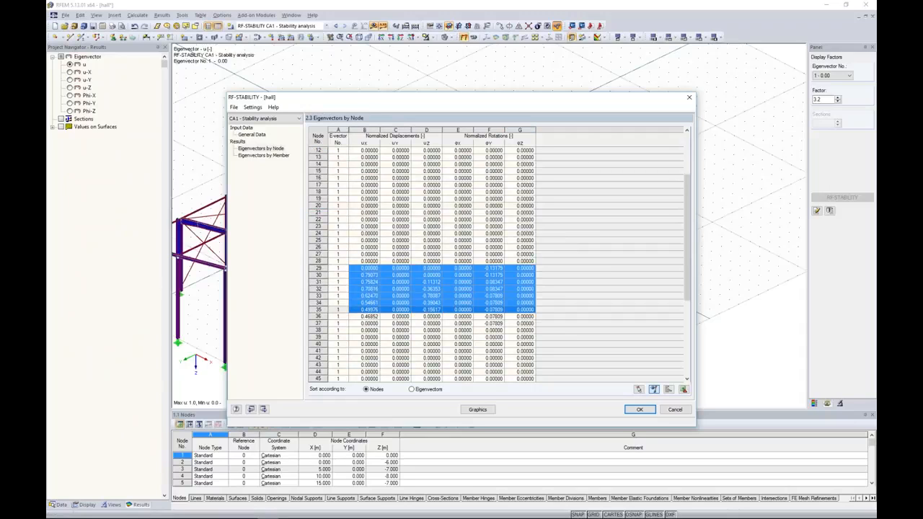
- Display the eigenvector graphically and examine the collapsing frame and its member hinges from several sides
left_click(477, 410)
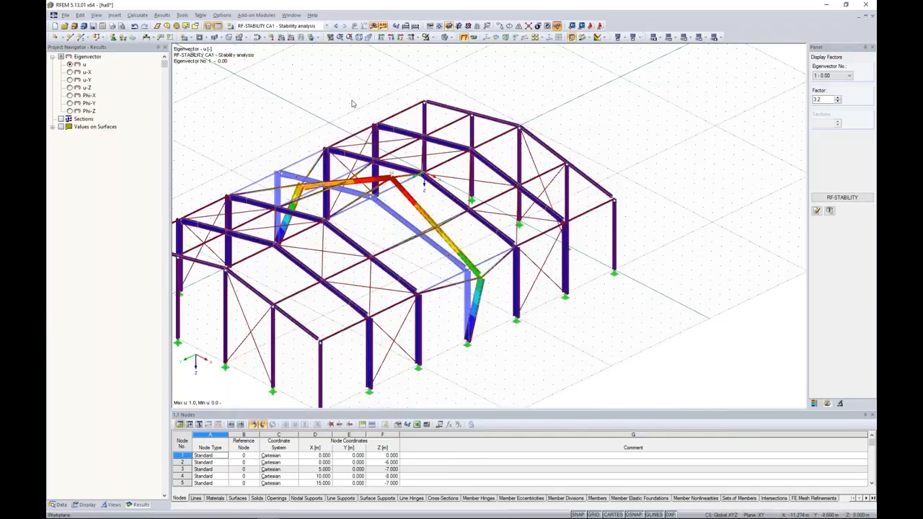
middle_click_drag(424, 183, 267, 162, "ctrl")
scroll(329, 160, "up", 5)
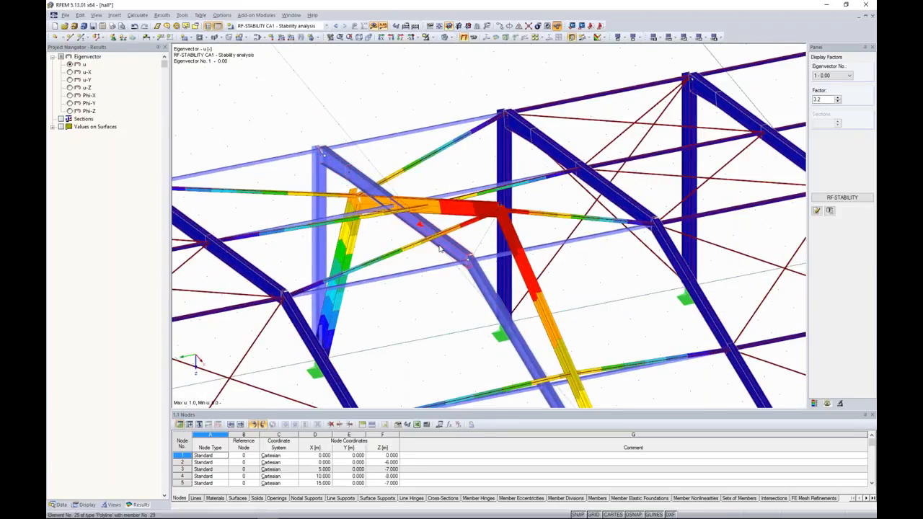
scroll(440, 249, "down", 5)
middle_click_drag(434, 294, 549, 293, "ctrl")
middle_click_drag(524, 294, 499, 296, "ctrl")
scroll(368, 247, "up", 3)
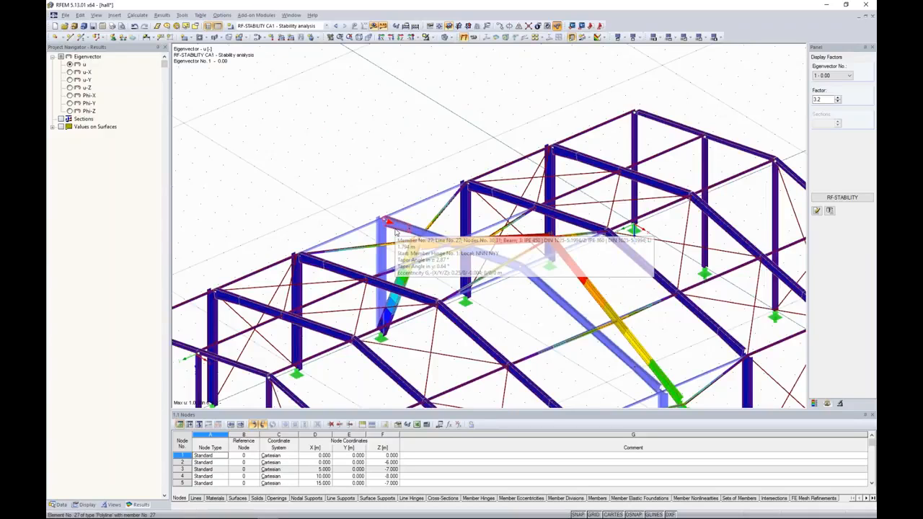
- Set the start hinge of member 27 at the unstable frame's eaves to None, accepting deletion of the results
double_click(428, 325)
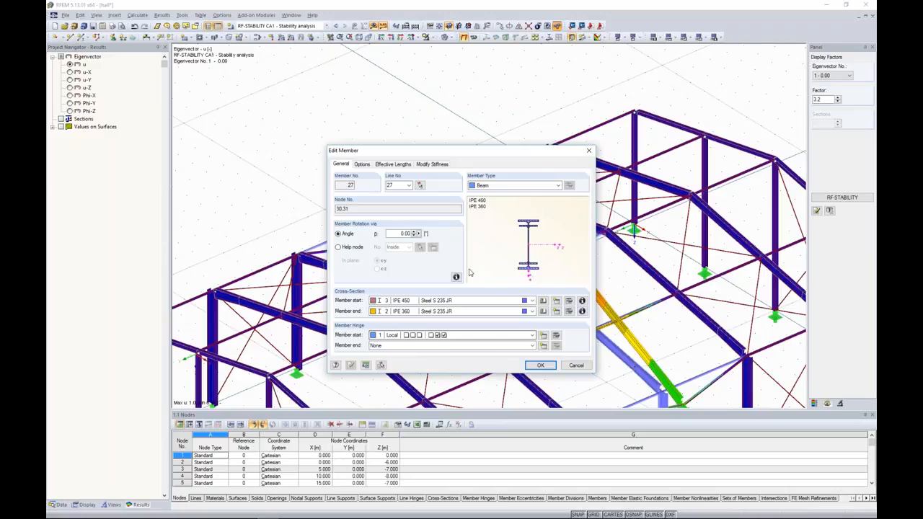
left_click(437, 336)
left_click(438, 347)
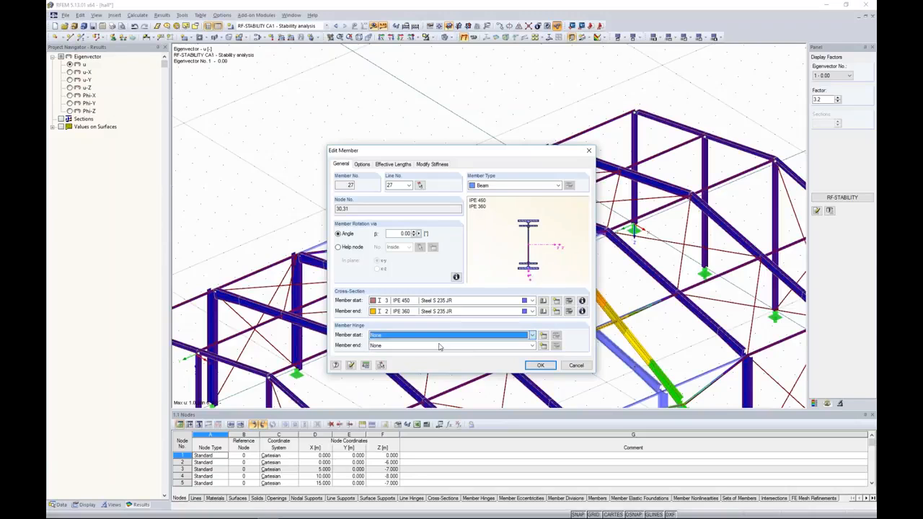
left_click(535, 363)
left_click(447, 280)
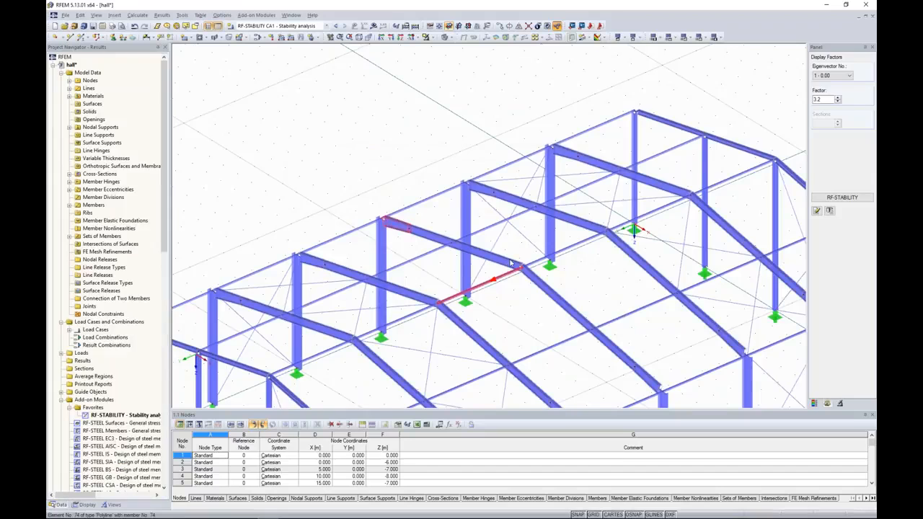
- Set the end hinge of member 29 at the unstable frame's ridge to None
double_click(510, 264)
left_click(532, 345)
left_click(433, 356)
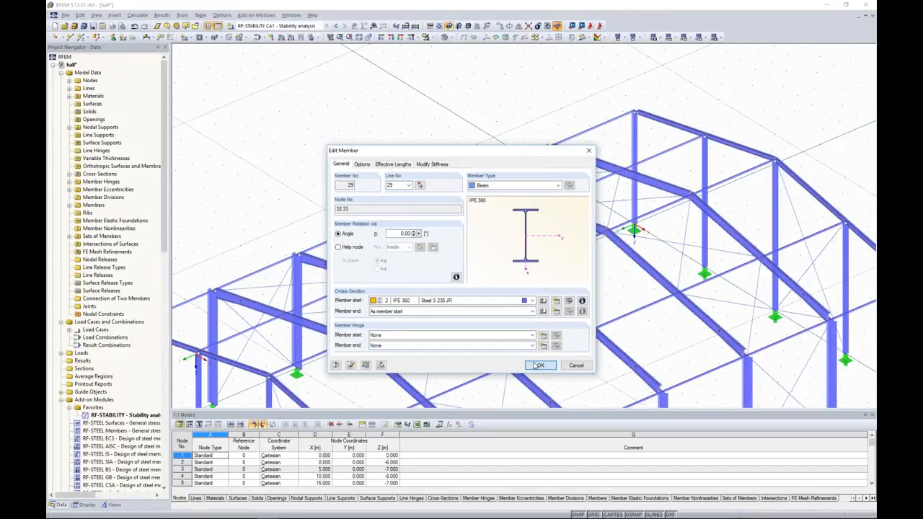
left_click(538, 366)
- Switch back to load case LC1 - self weight, calculate it and view the whole hall's deformations
left_click(247, 27)
left_click(253, 34)
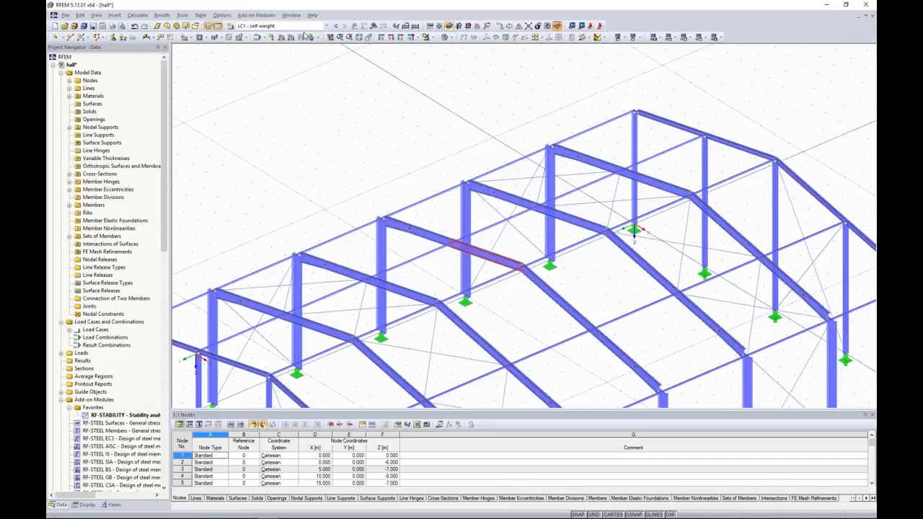
left_click(374, 27)
key("Return")
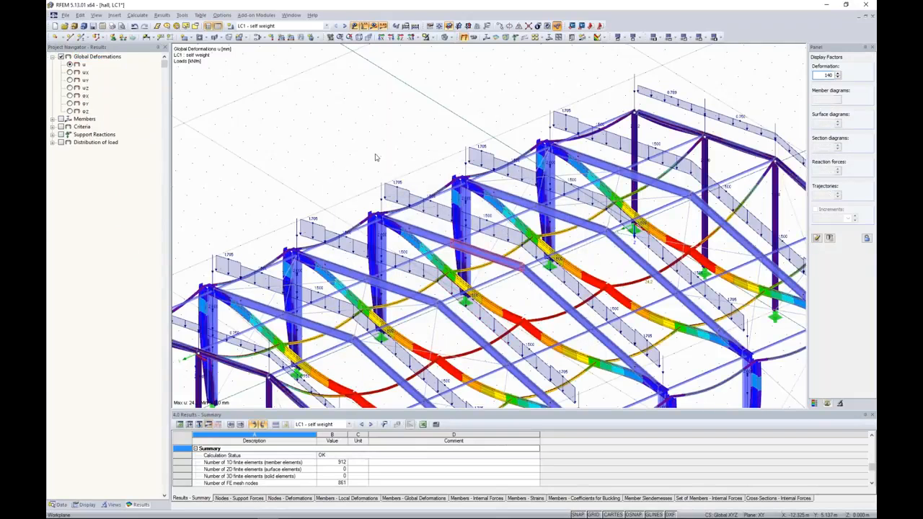
scroll(375, 155, "down", 5)
- Rerun RF-STABILITY for LC1 with the unstable-model eigenvector option disabled, then acknowledge the message and close the module
left_click(61, 505)
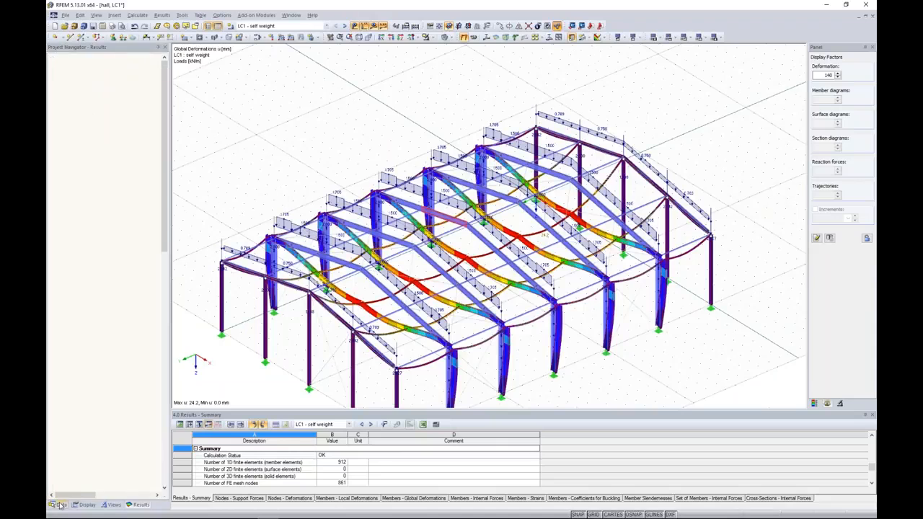
double_click(126, 414)
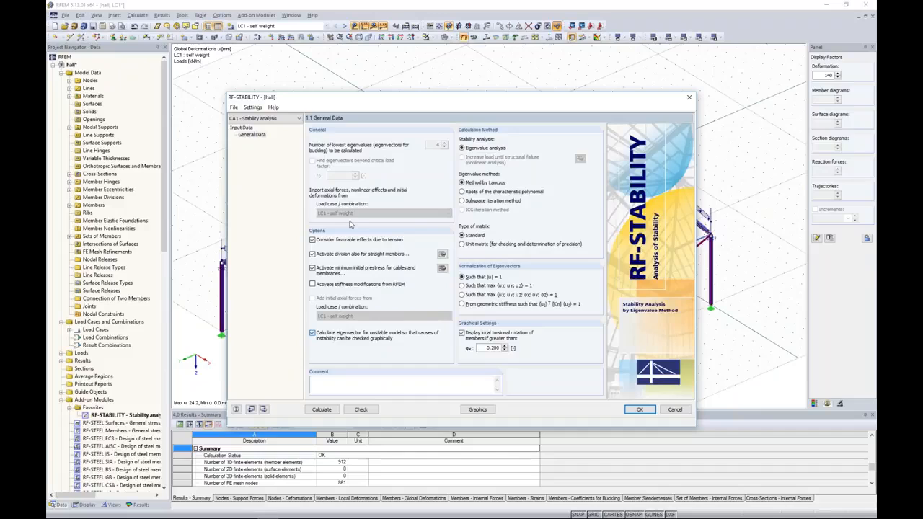
left_click(321, 410)
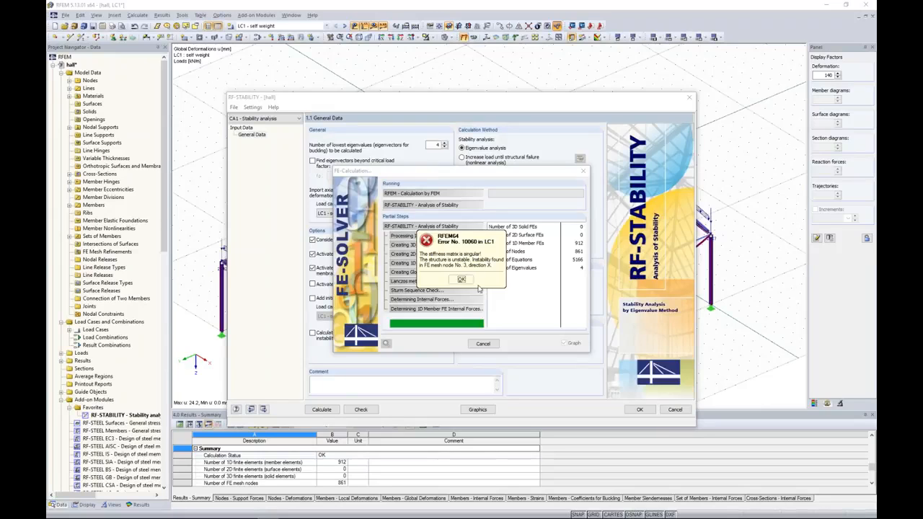
left_click(462, 279)
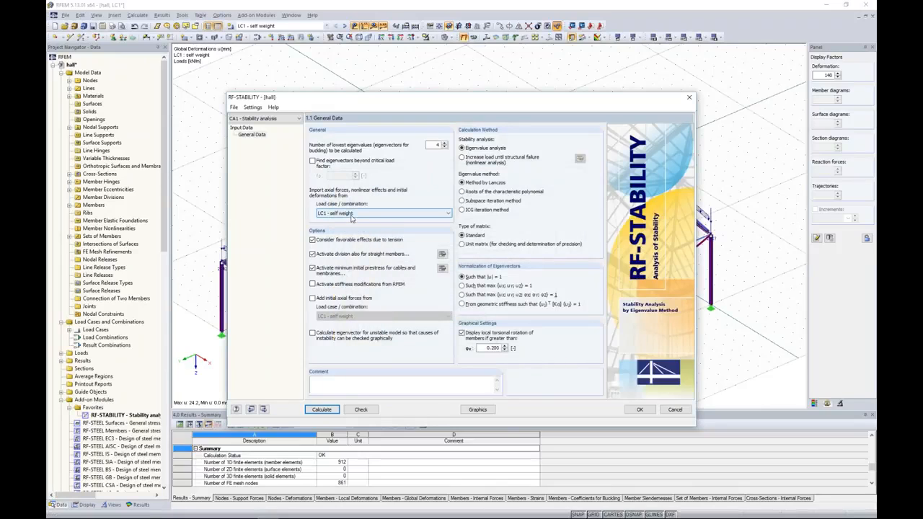
left_click(639, 409)
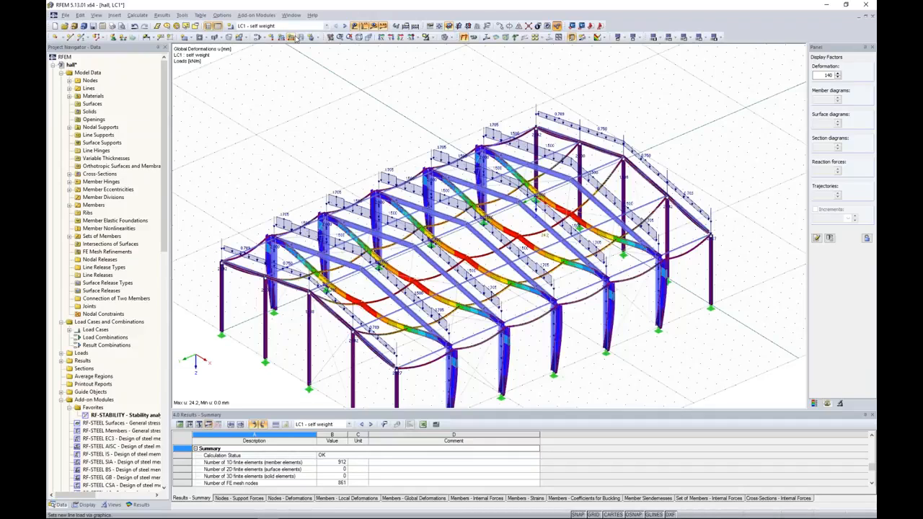
- Switch to the platform model and check the initial prestress load on the upper storey's bracing member 127 without changing it
left_click(52, 66)
double_click(76, 74)
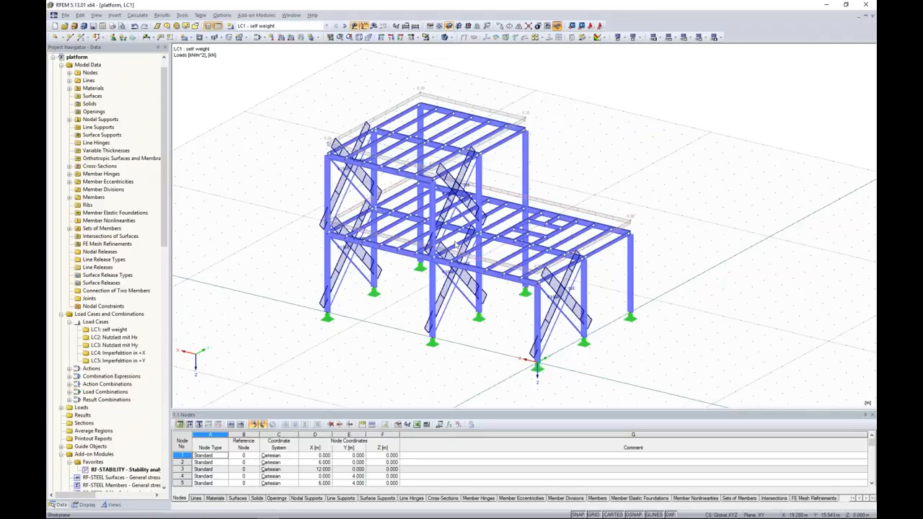
middle_click_drag(614, 176, 570, 175, "ctrl")
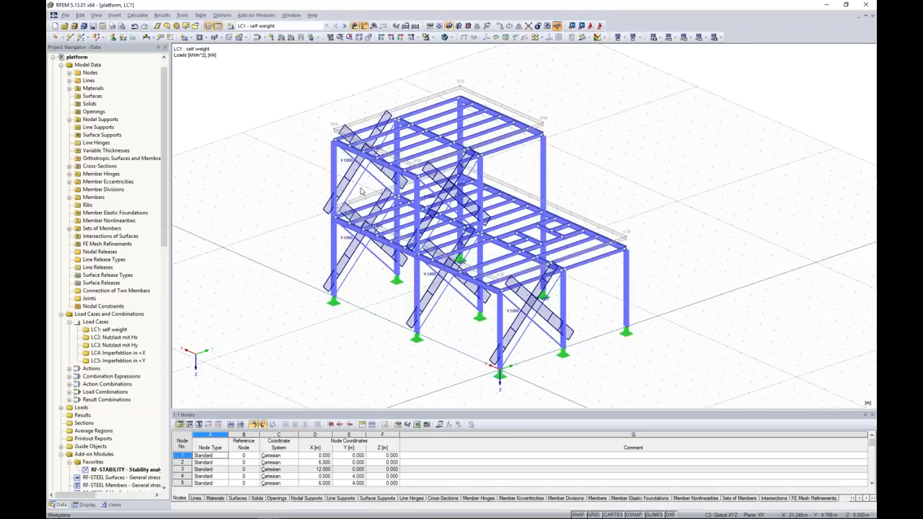
scroll(370, 177, "up", 1)
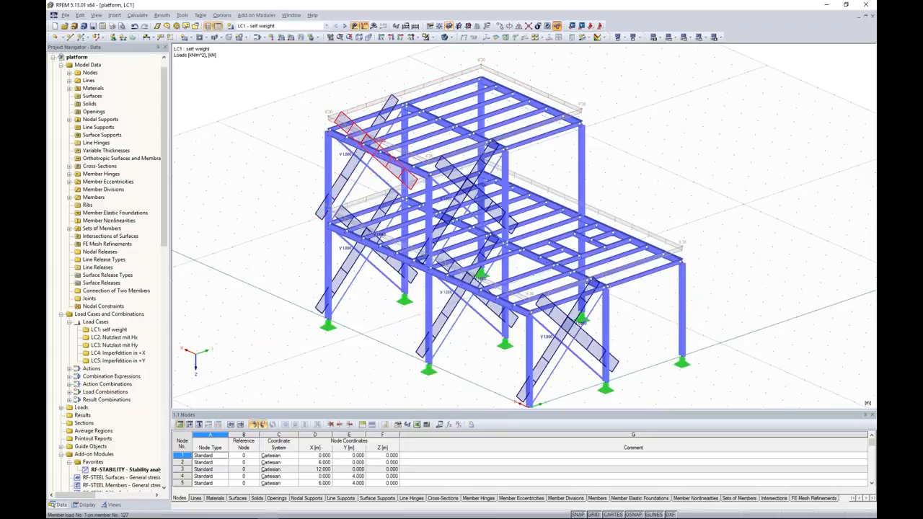
double_click(369, 189)
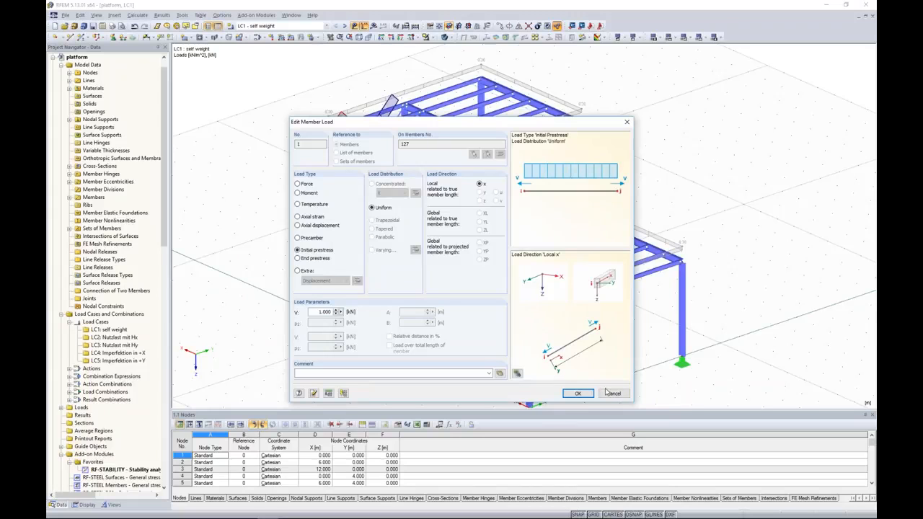
left_click(614, 393)
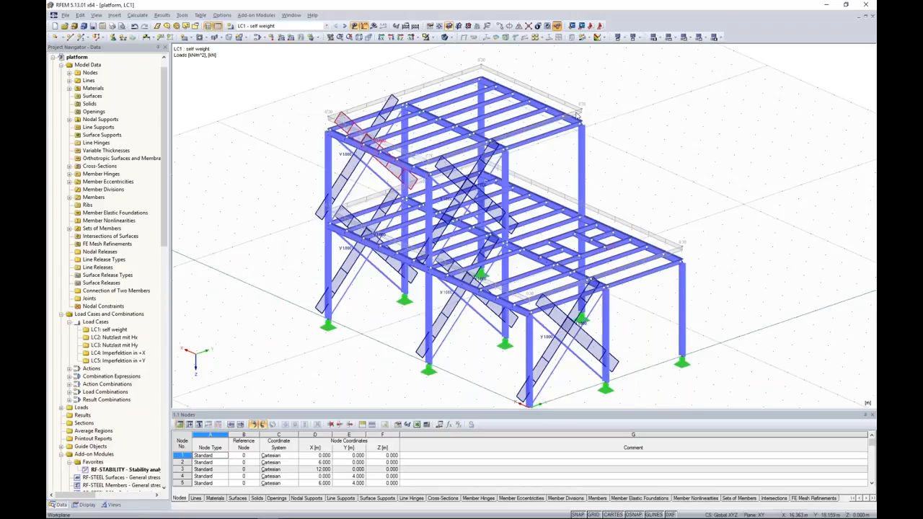
- Check the upper roof's generated area load without changing it, then calculate all load cases, combinations and module cases
double_click(580, 110)
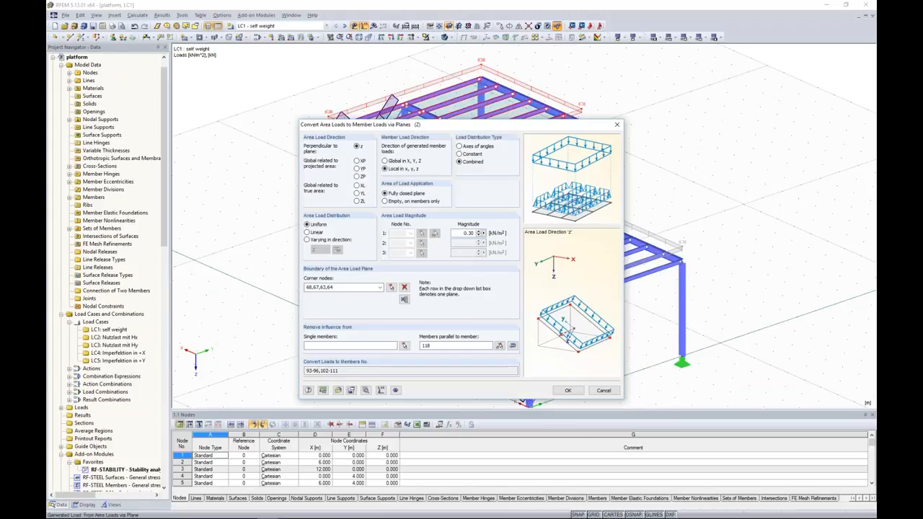
left_click(617, 124)
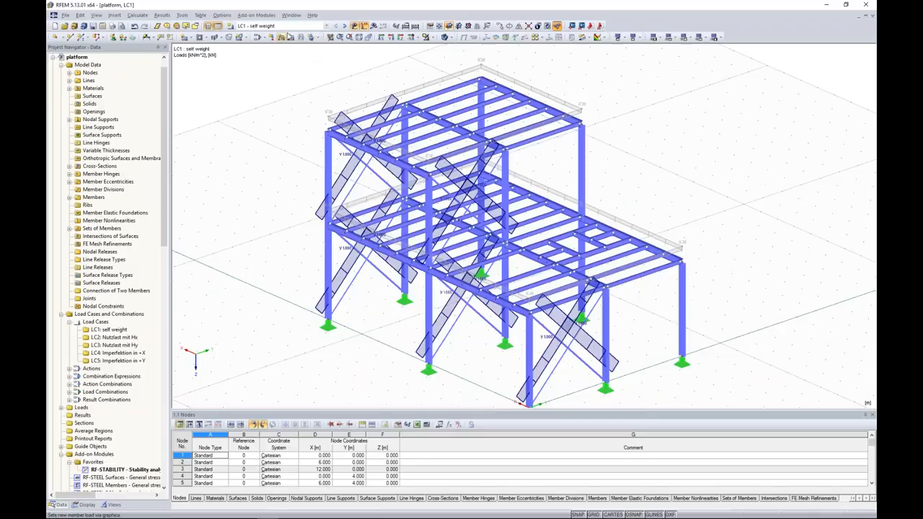
left_click(157, 16)
left_click(157, 16)
left_click(137, 15)
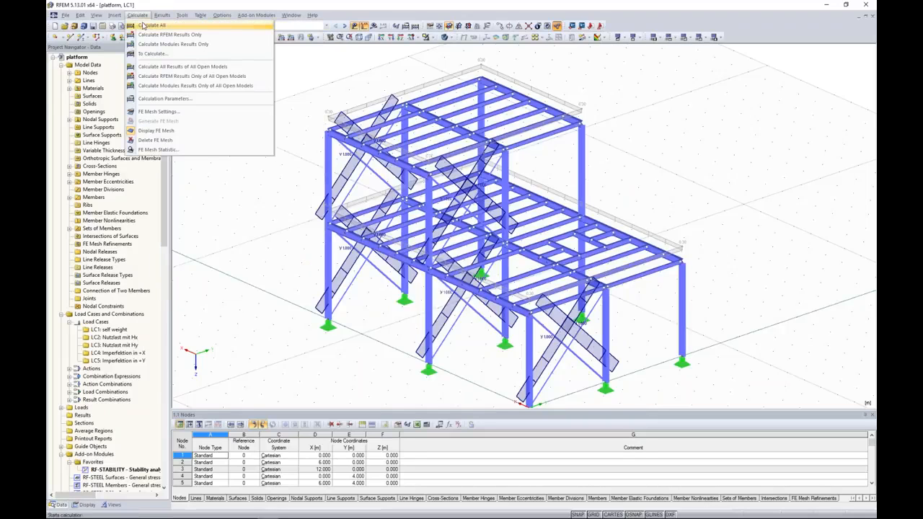
left_click(148, 25)
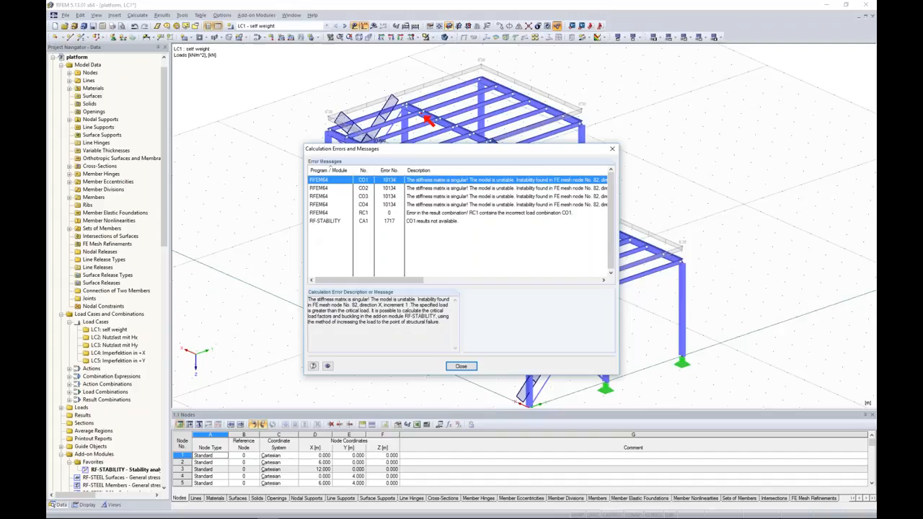
- Review the calculation errors for load combinations CO1 to CO4, then close the list and acknowledge the node rotation warning
left_click(362, 189)
left_click(365, 196)
left_click(365, 205)
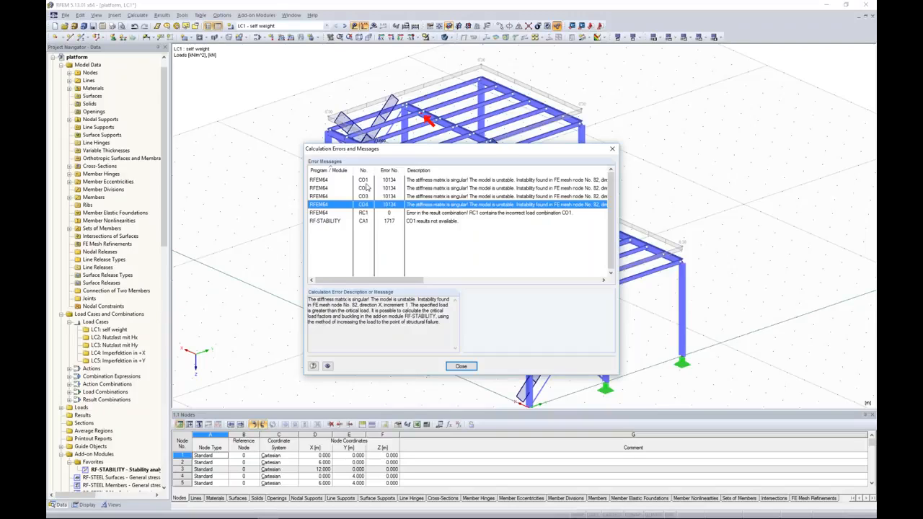
left_click(365, 180)
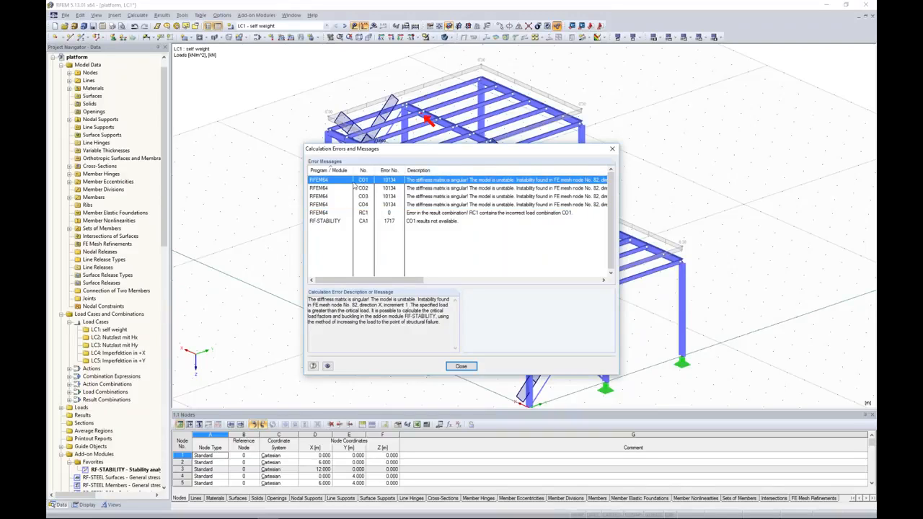
left_click(612, 149)
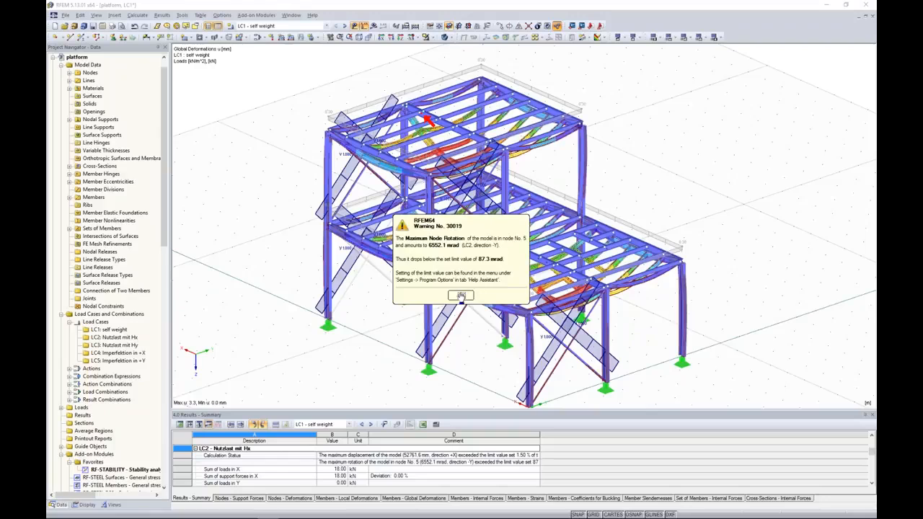
left_click(461, 294)
- Compare the calculation parameters of load combination CO1 with those of load case LC1, leaving both unchanged
left_click(59, 504)
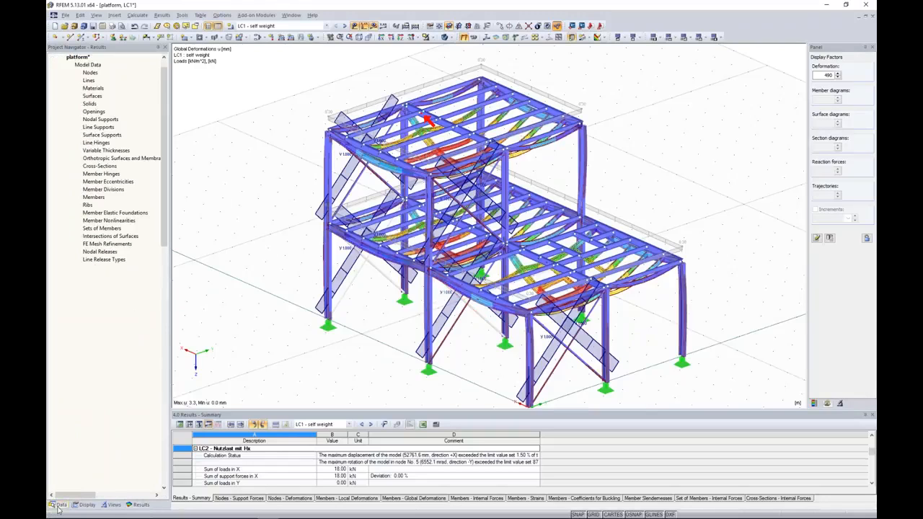
left_click(109, 330)
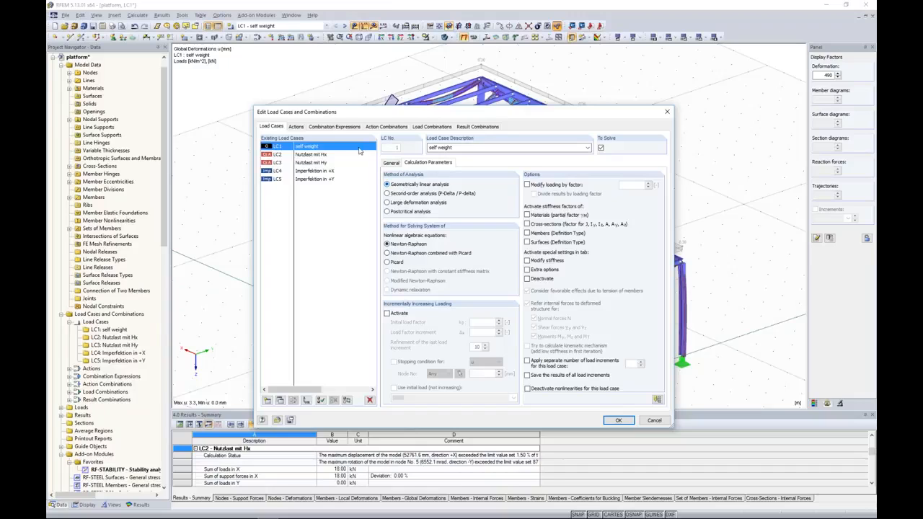
left_click(433, 127)
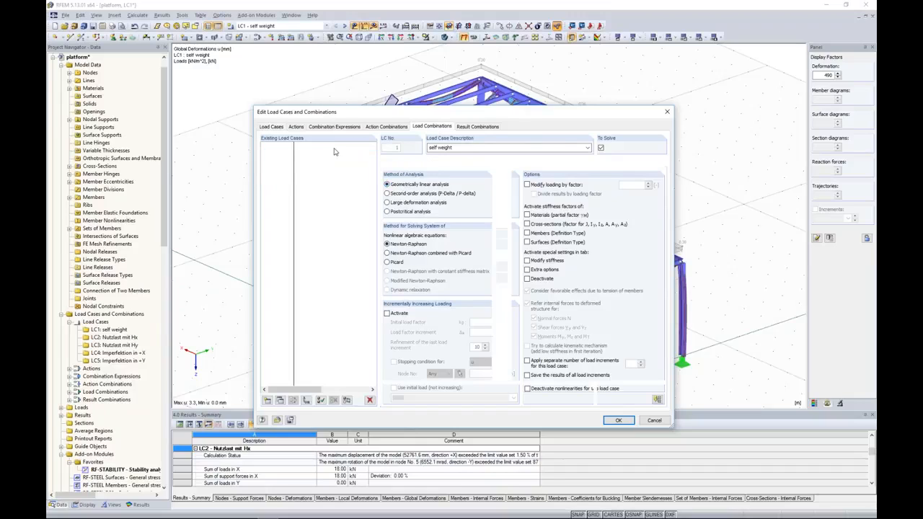
left_click(429, 163)
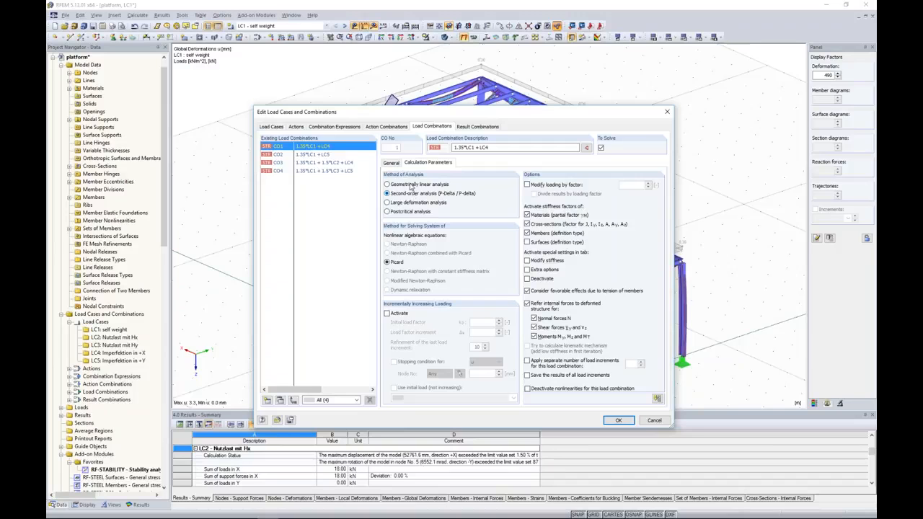
left_click_drag(417, 112, 408, 330)
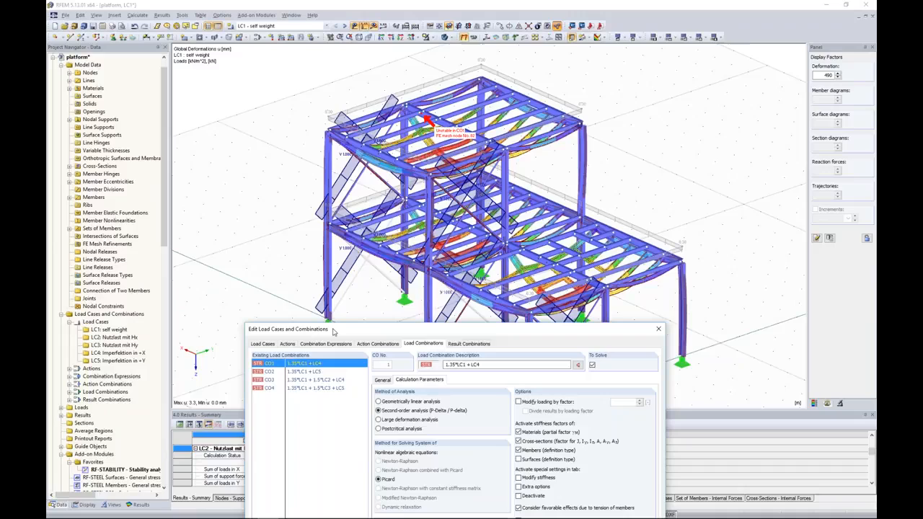
left_click(267, 345)
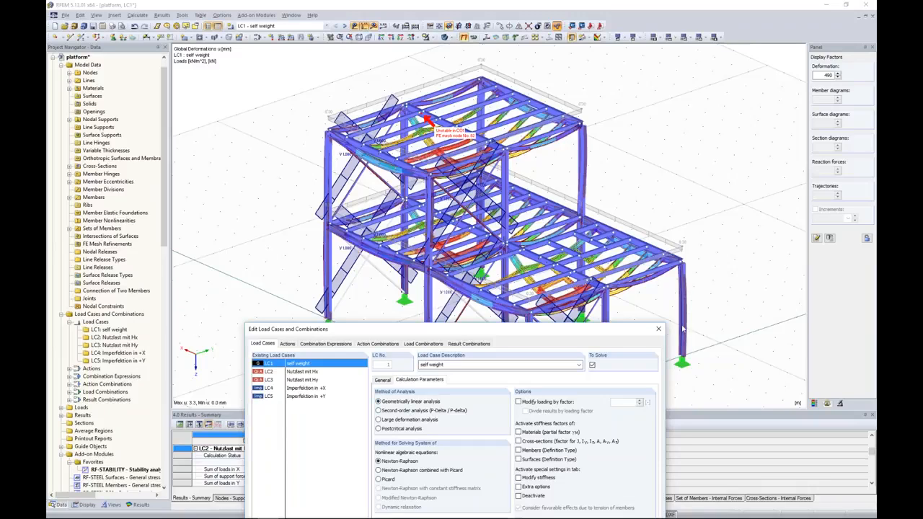
left_click(658, 329)
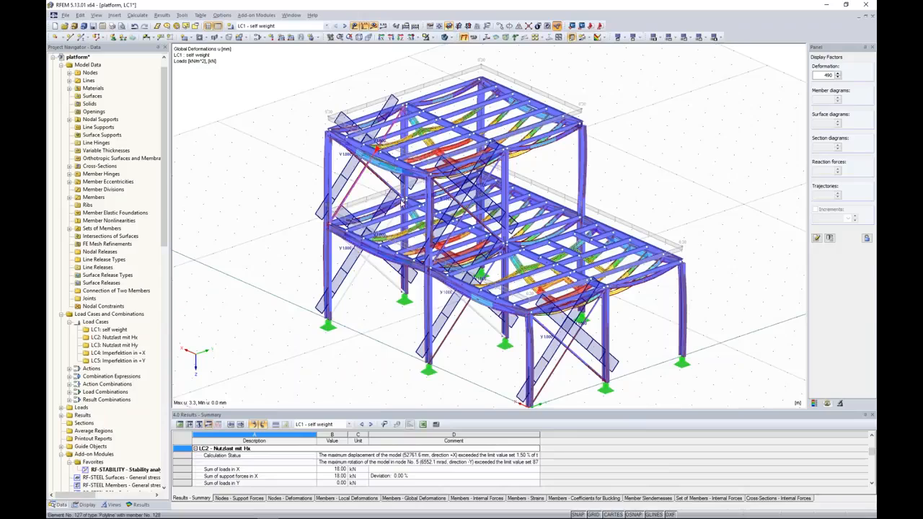
- Delete the platform model's existing RF-STABILITY data
right_click(131, 474)
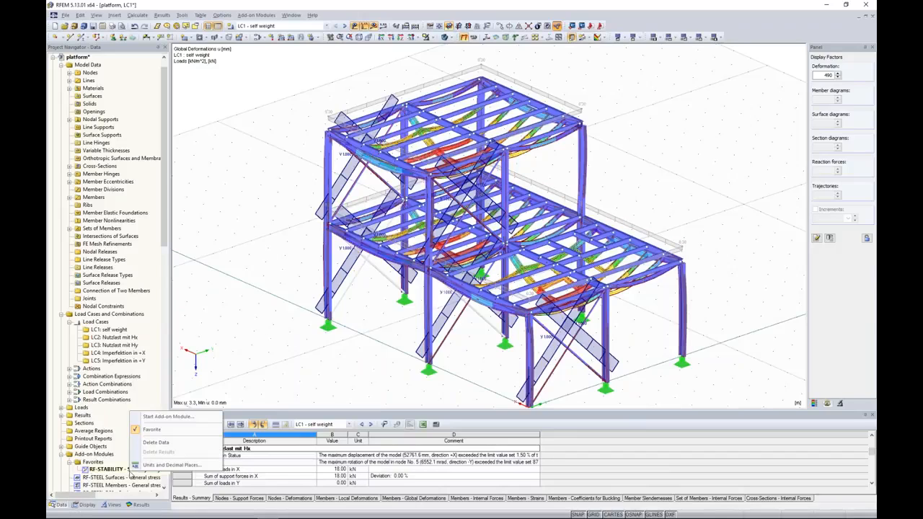
left_click(177, 443)
left_click(445, 277)
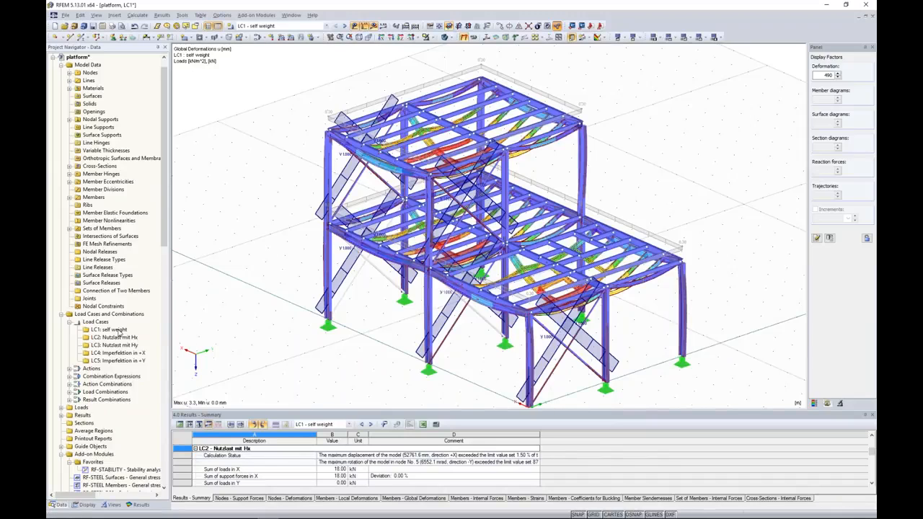
- Run a new RF-STABILITY analysis for LC1 - self weight with four eigenvalues and review the critical load factors
double_click(127, 469)
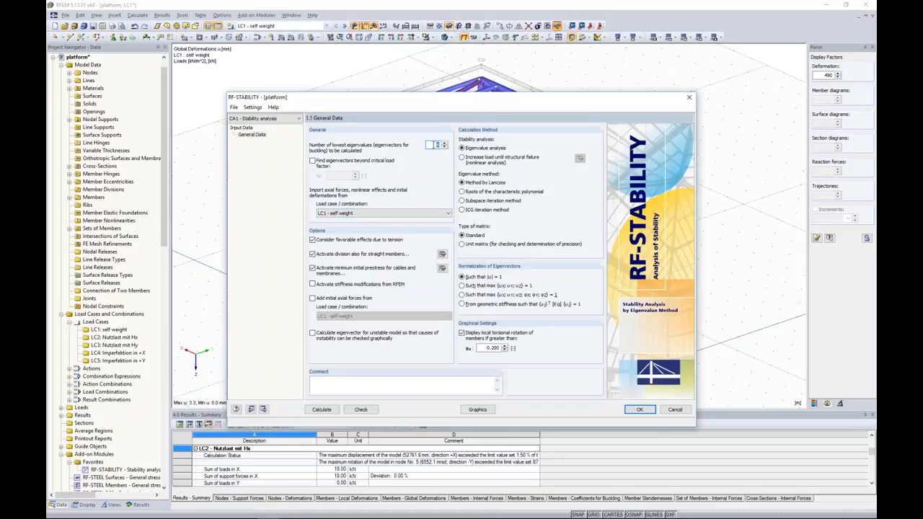
left_click(323, 411)
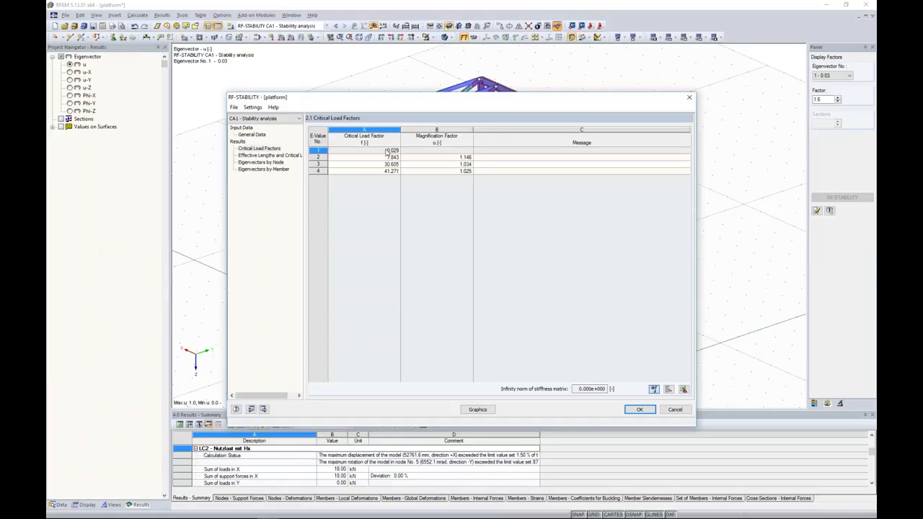
left_click_drag(391, 151, 393, 173)
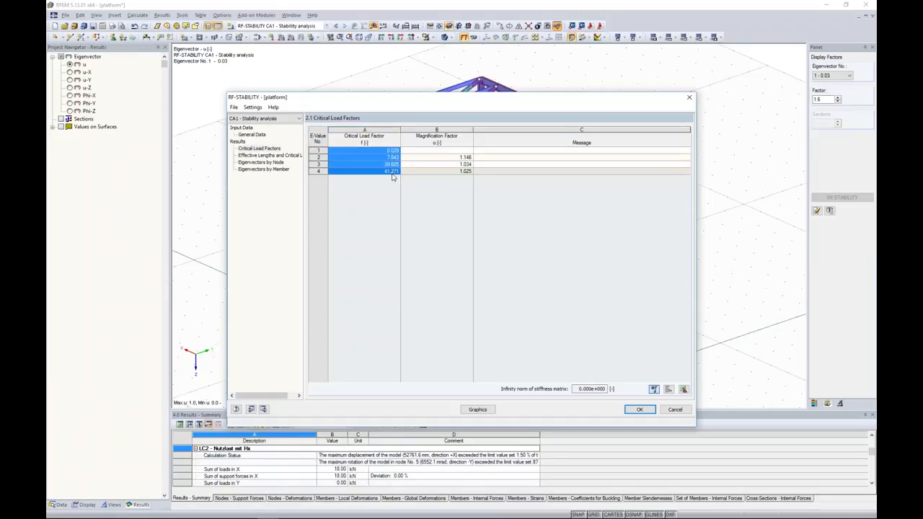
left_click(364, 141)
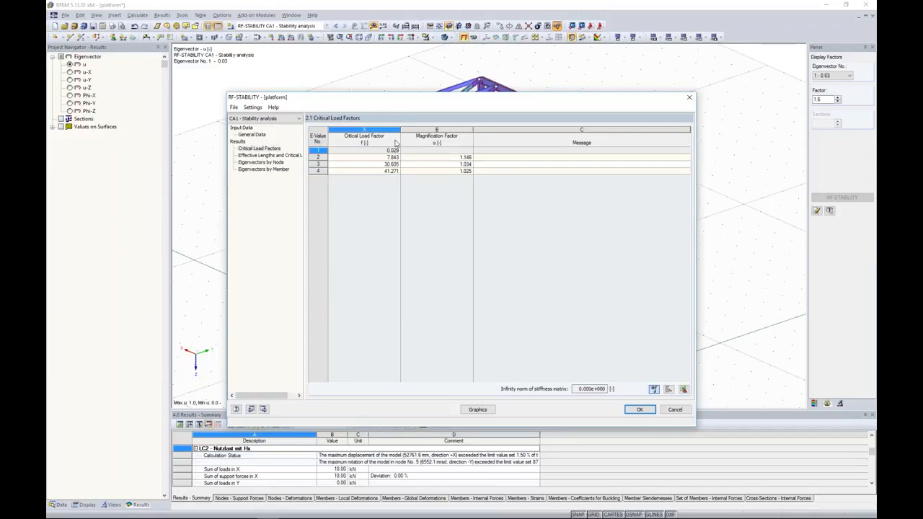
left_click(254, 135)
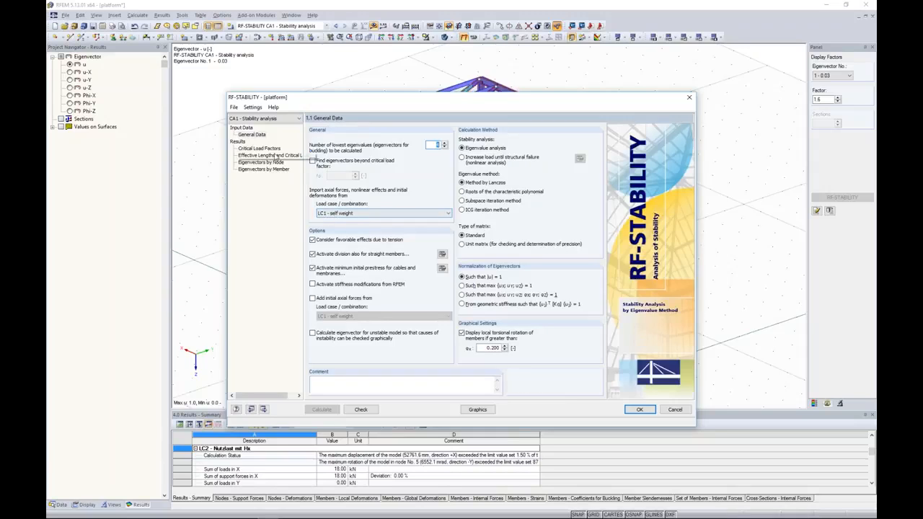
left_click(278, 150)
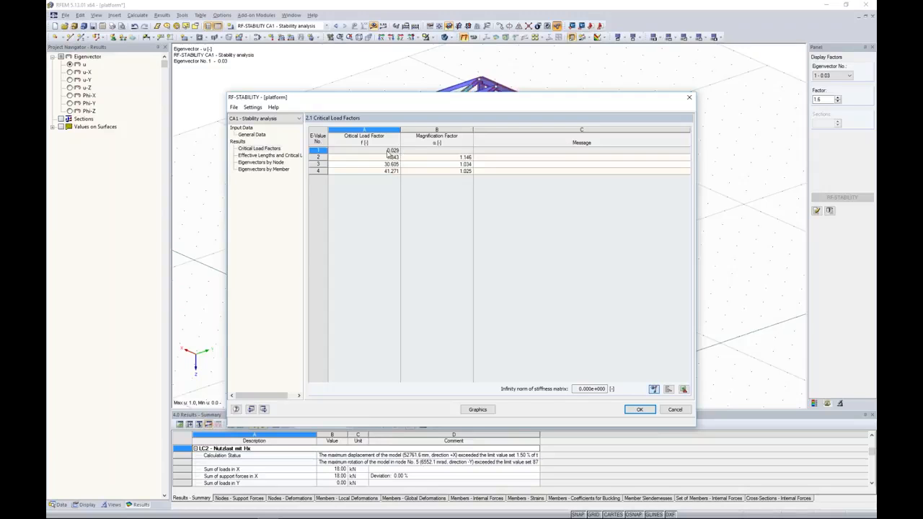
- Display eigenvector 1 graphically and examine the platform's buckling shape from several angles
left_click(478, 411)
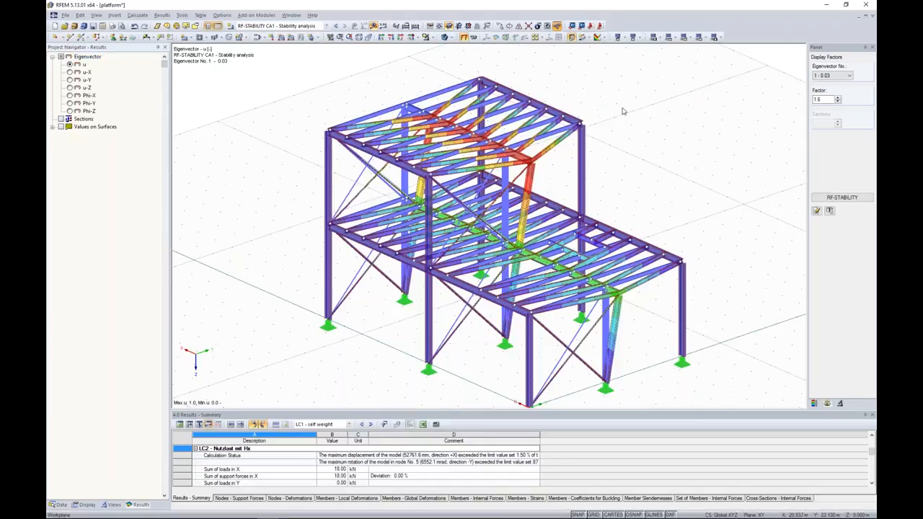
middle_click_drag(620, 110, 726, 134, "ctrl")
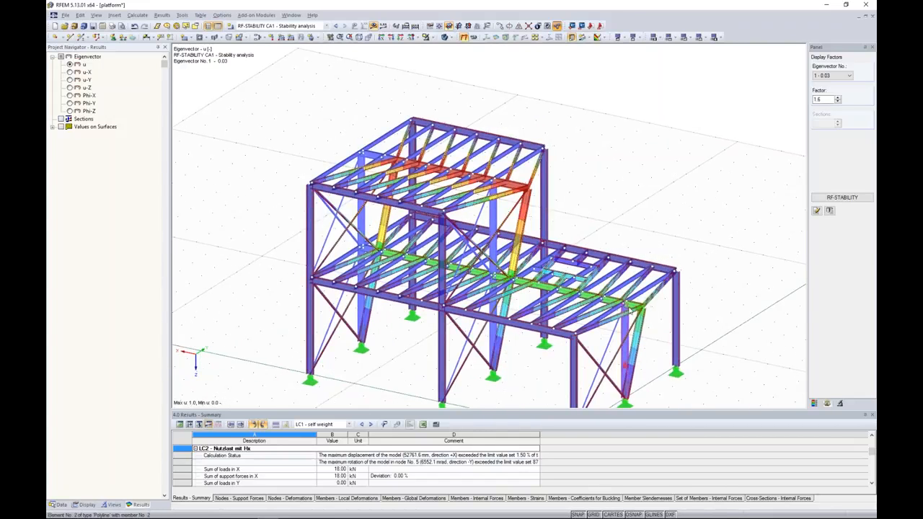
middle_click_drag(588, 196, 425, 134, "ctrl")
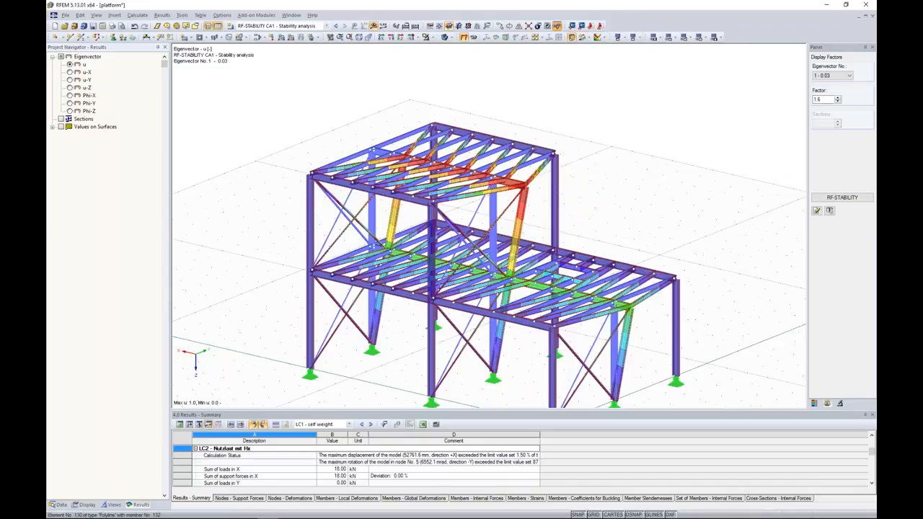
- Hide the RF-STABILITY results to show the undeformed platform model
left_click(296, 27)
left_click(297, 27)
left_click(374, 27)
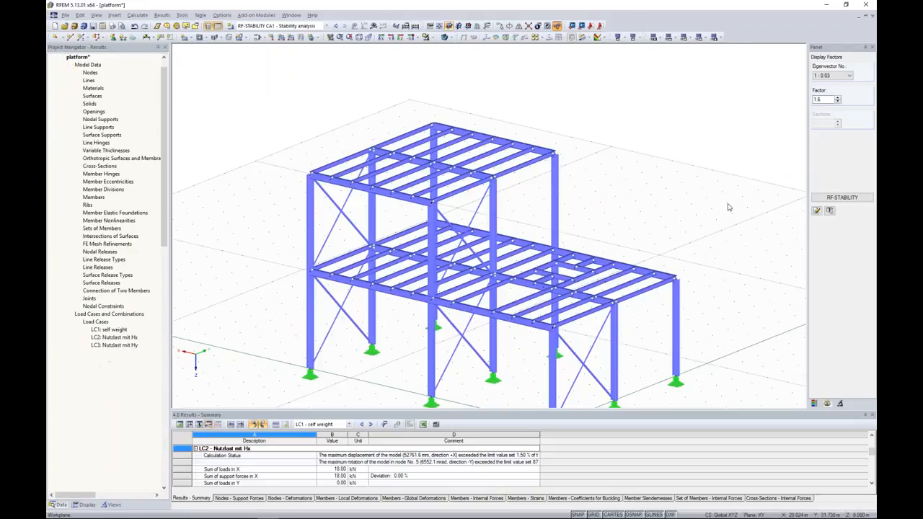
- Set the start and end hinges of all members in the platform's middle frame to None, accepting deletion of the results
middle_click_drag(729, 177, 539, 95, "ctrl")
left_click_drag(470, 124, 516, 409)
middle_click_drag(495, 117, 616, 123, "ctrl")
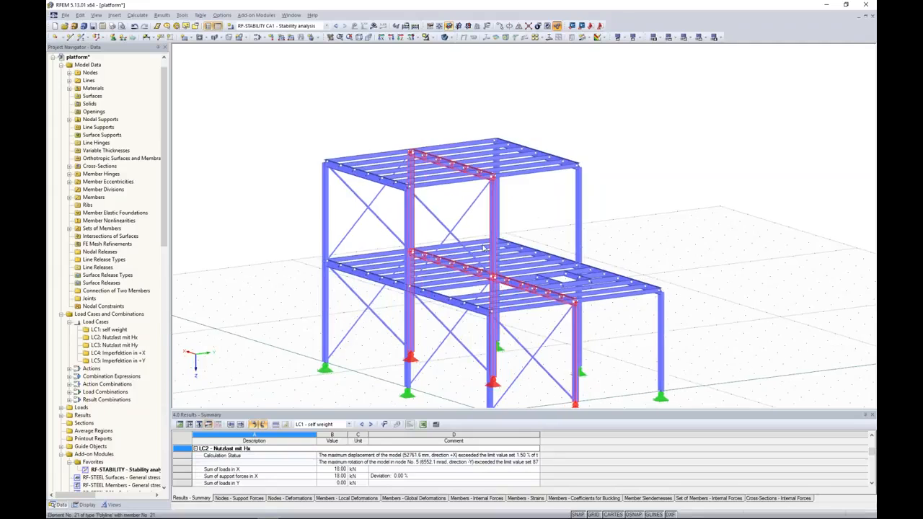
scroll(484, 248, "up", 5)
scroll(648, 173, "down", 3)
middle_click_drag(648, 173, 504, 174, "ctrl")
right_click(504, 174)
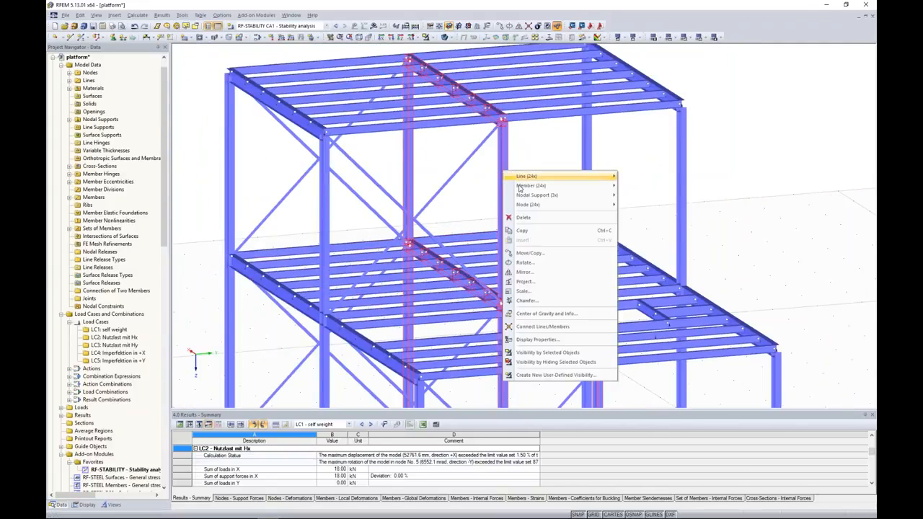
mouse_move(521, 191)
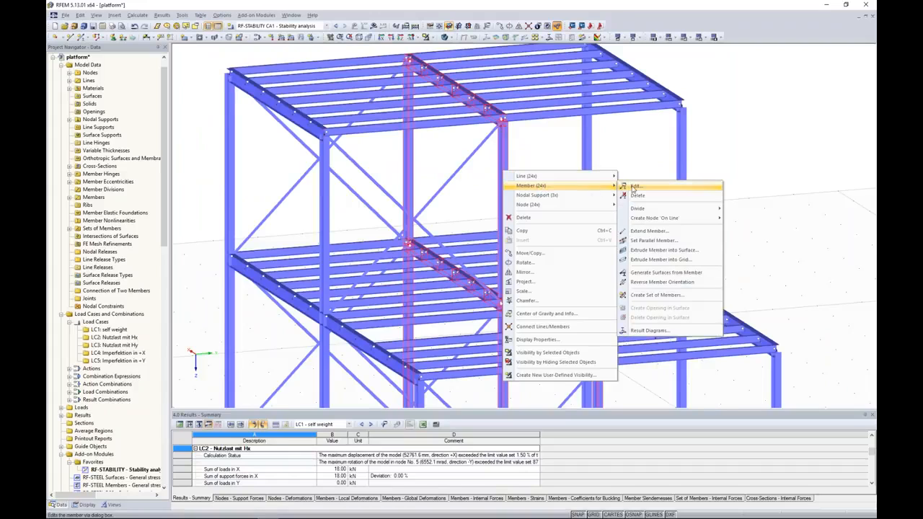
left_click(636, 195)
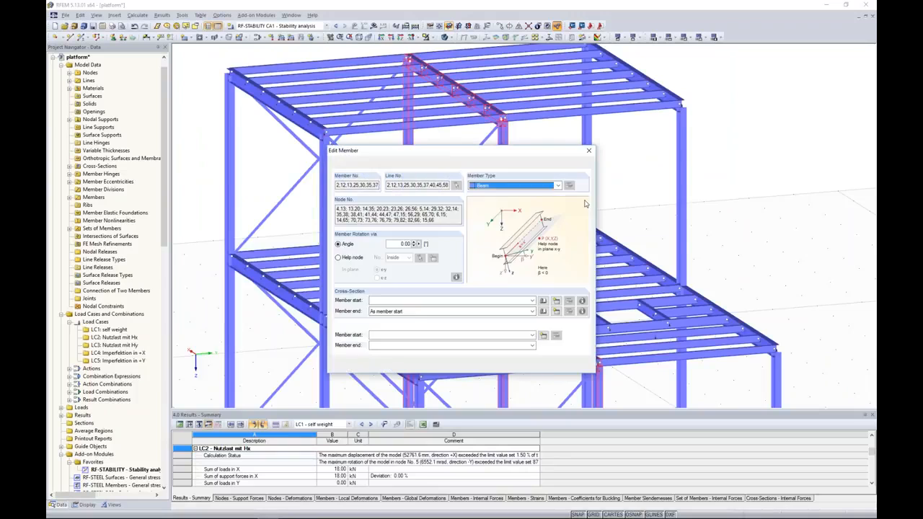
left_click(375, 336)
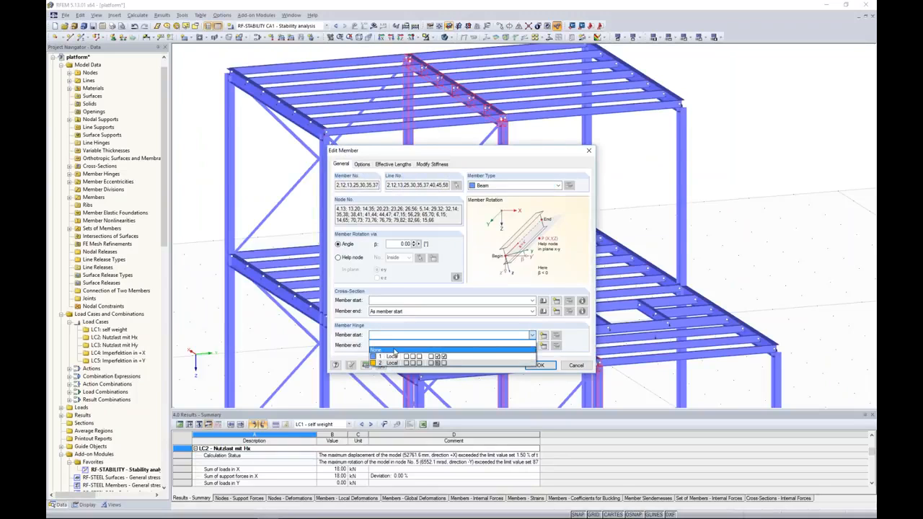
left_click(392, 350)
left_click(393, 345)
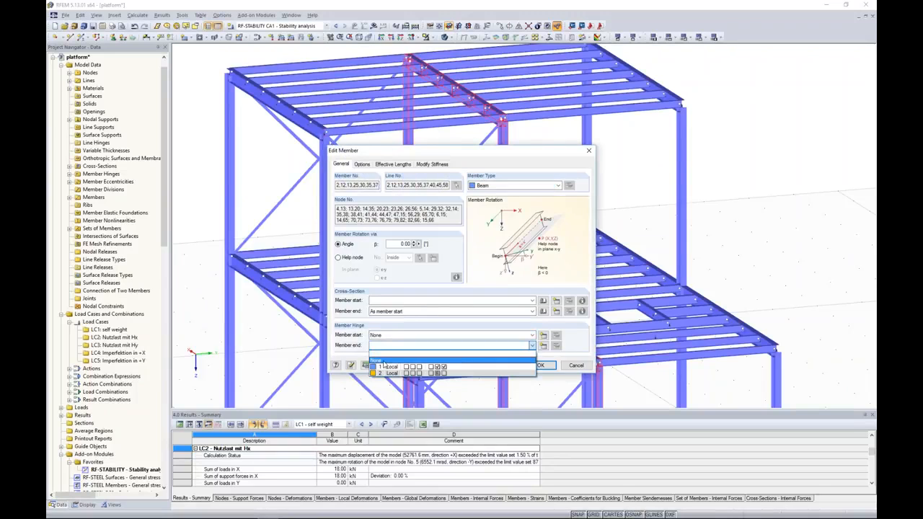
left_click(393, 352)
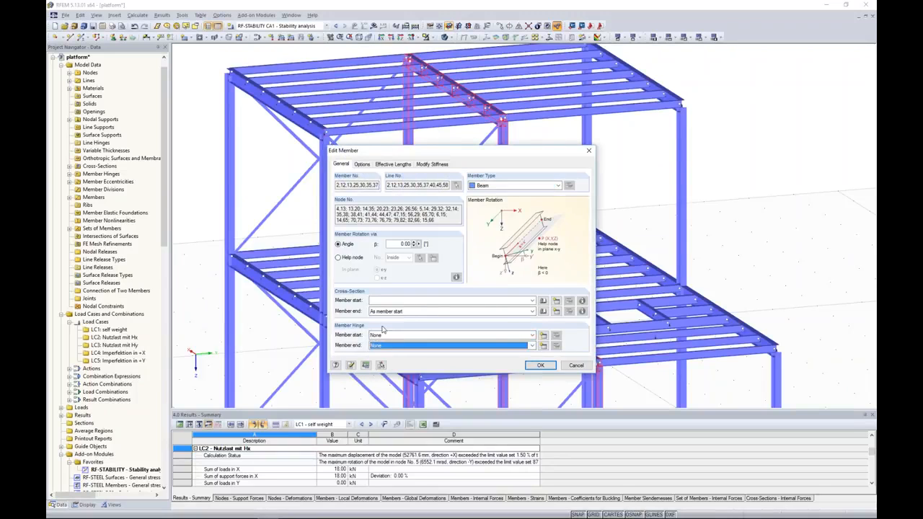
left_click(539, 366)
left_click(442, 280)
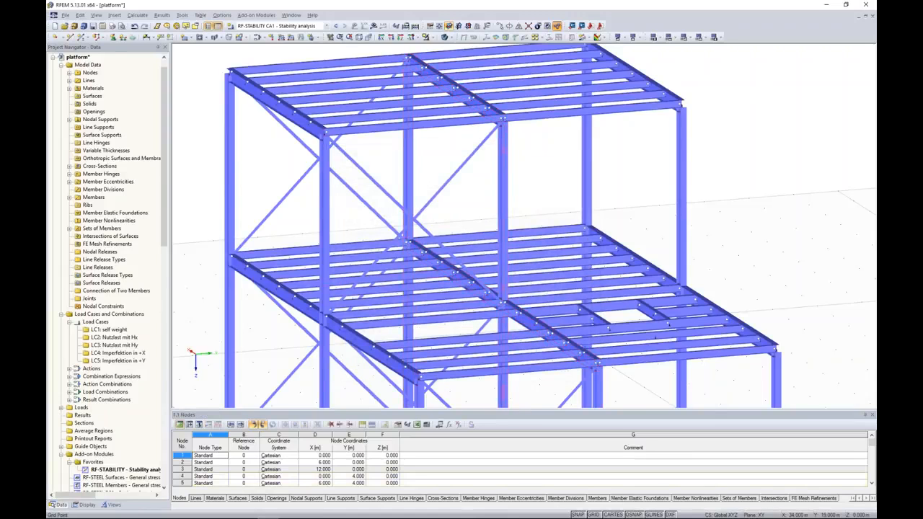
- Calculate load combination CO1 for the platform and show its global deformations
left_click(260, 27)
left_click(259, 62)
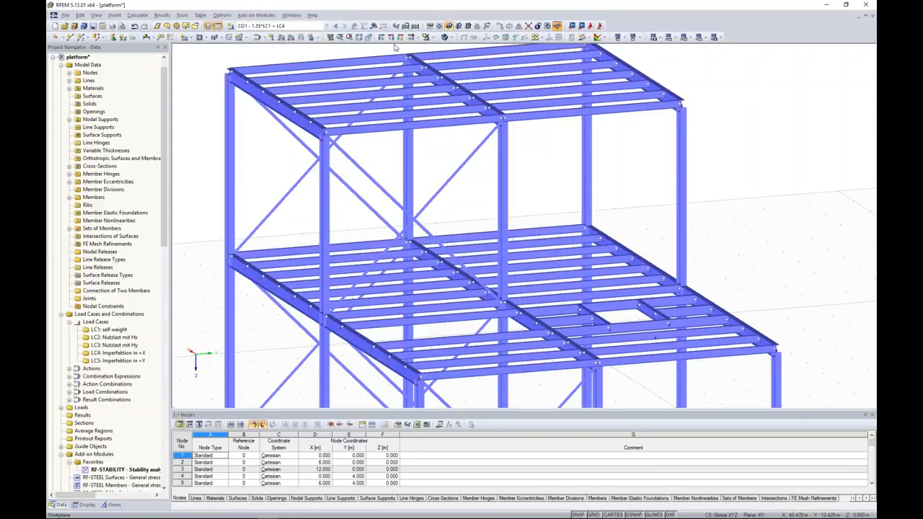
left_click(373, 26)
left_click(447, 277)
left_click(446, 277)
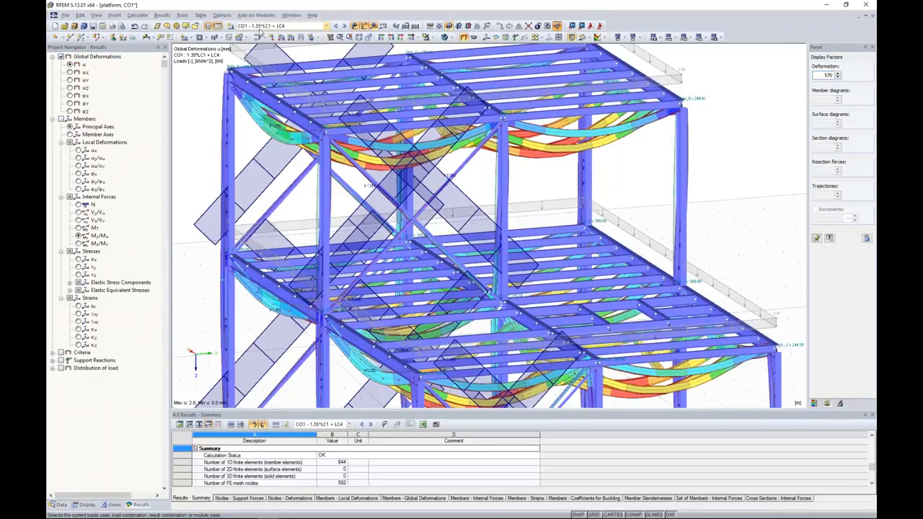
- Calculate result combination RC1 and view the whole platform's global deformations
left_click(261, 26)
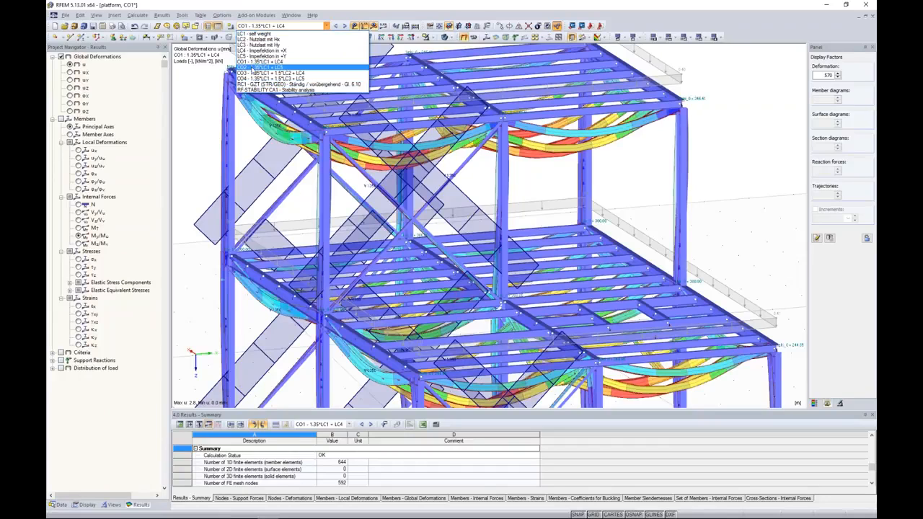
left_click(254, 85)
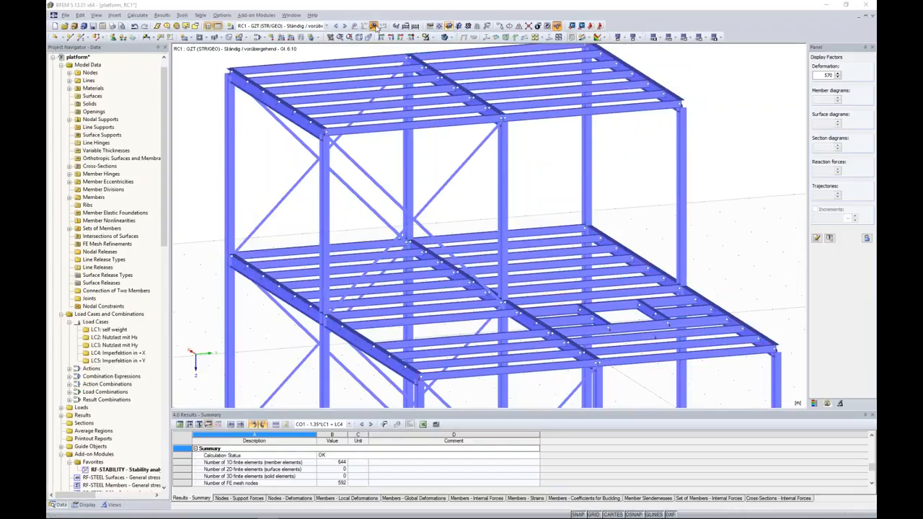
left_click(376, 27)
left_click(442, 279)
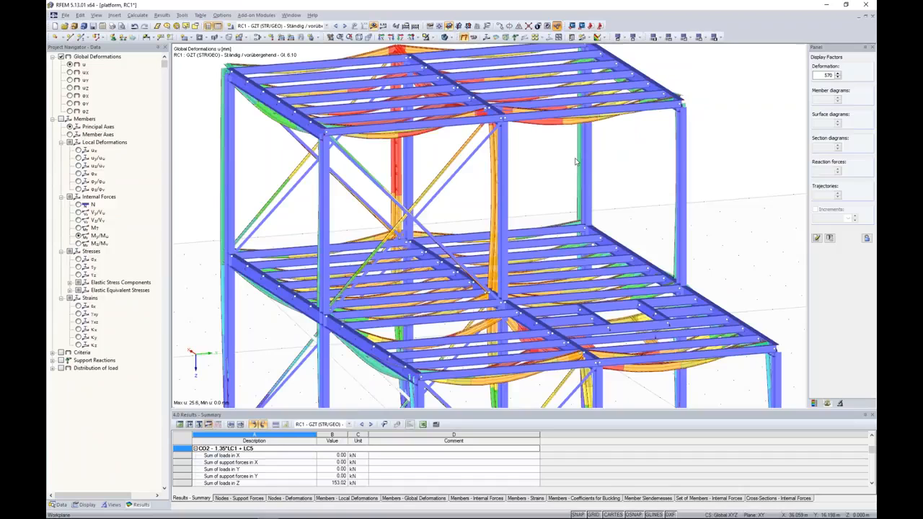
scroll(577, 162, "down", 3)
middle_click_drag(656, 163, 612, 158)
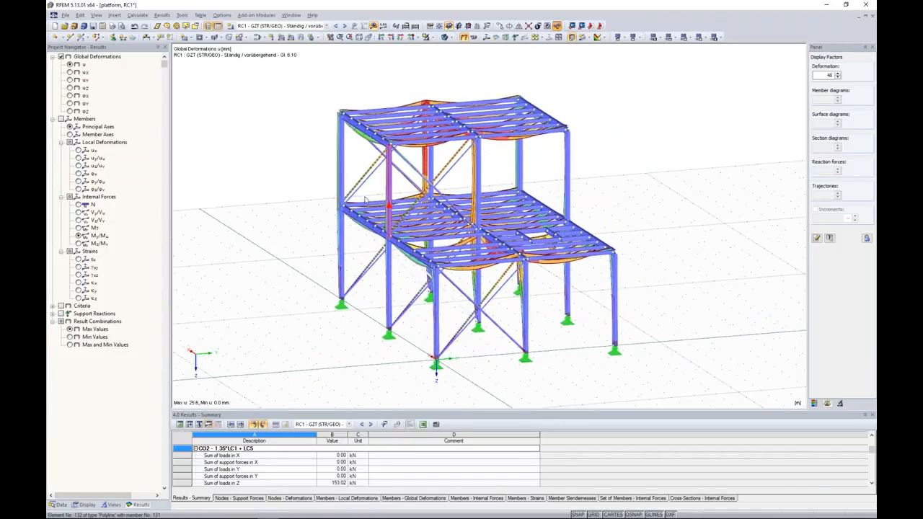
- Run a new RF-STABILITY analysis with load combination CO1 - 1.35*LC1 + LC4 and four eigenvalues
left_click(61, 505)
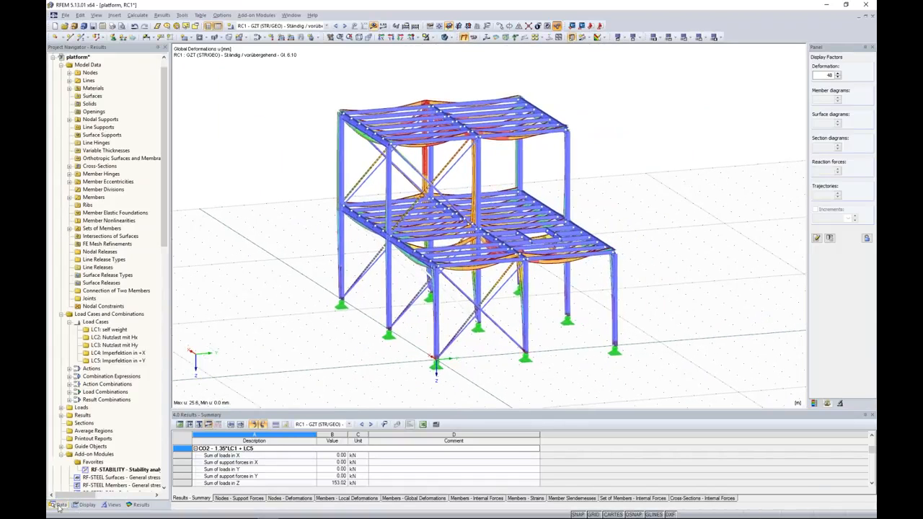
double_click(108, 469)
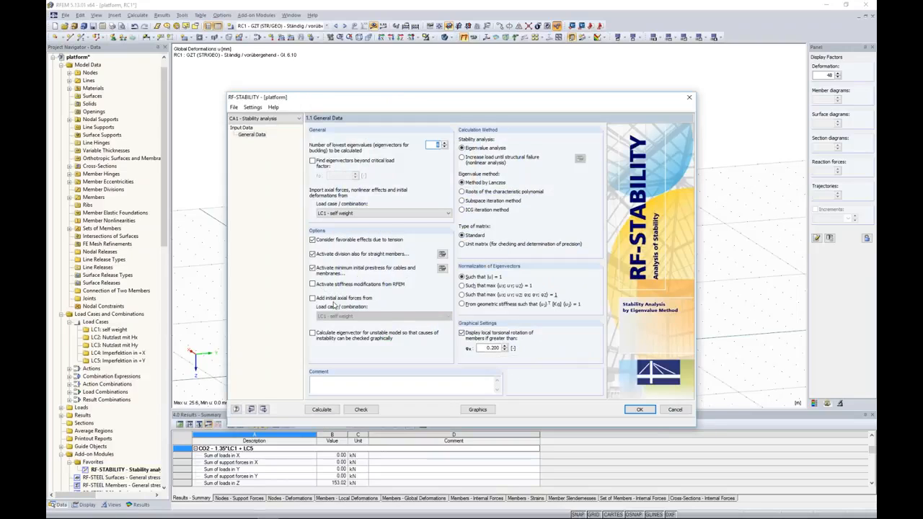
left_click(356, 215)
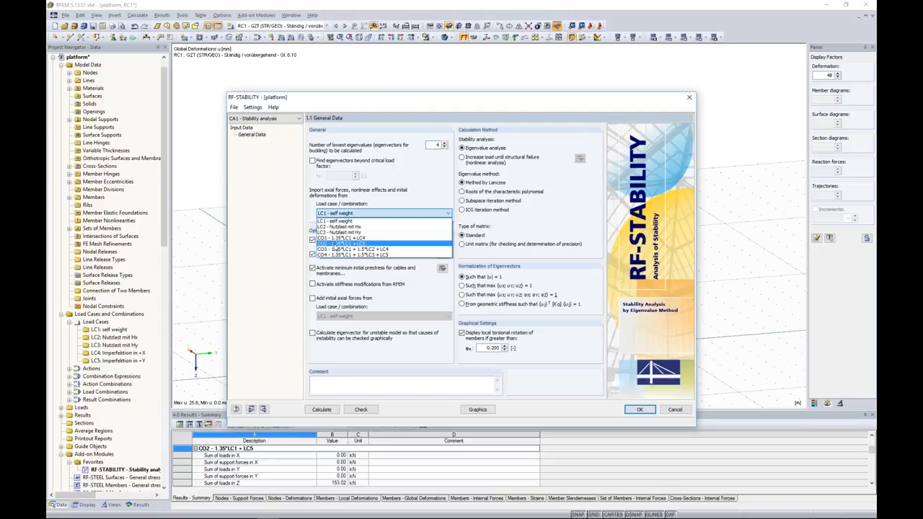
left_click(343, 239)
left_click(329, 409)
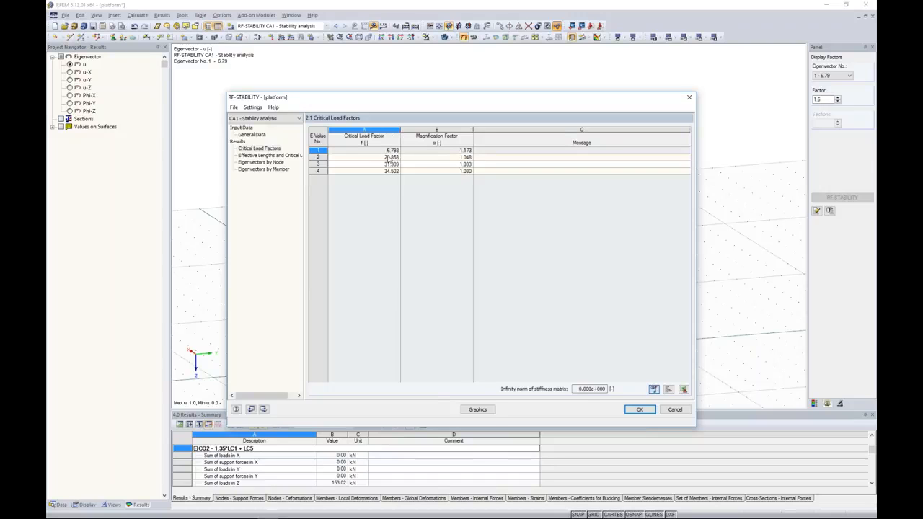
- Display the platform's buckling shapes graphically and compare eigenvectors 1 and 2
left_click(469, 410)
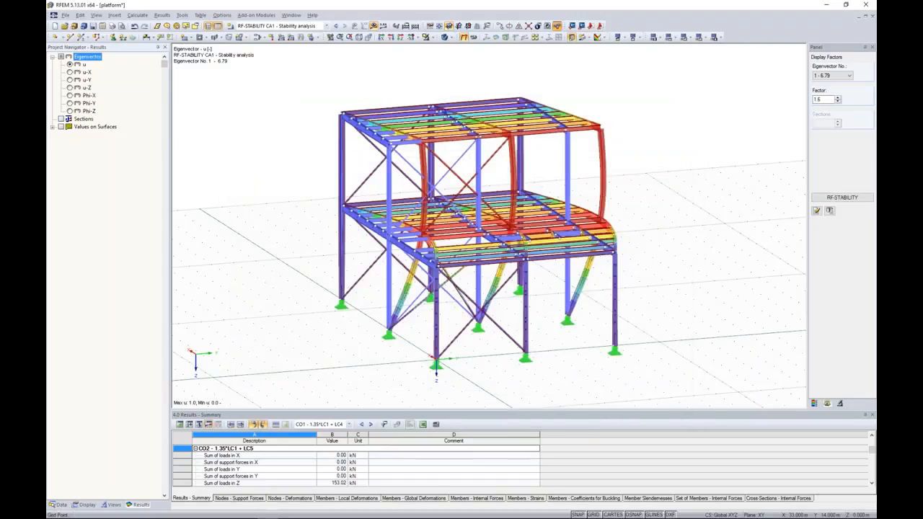
middle_click_drag(690, 132, 721, 155, "ctrl")
left_click(844, 75)
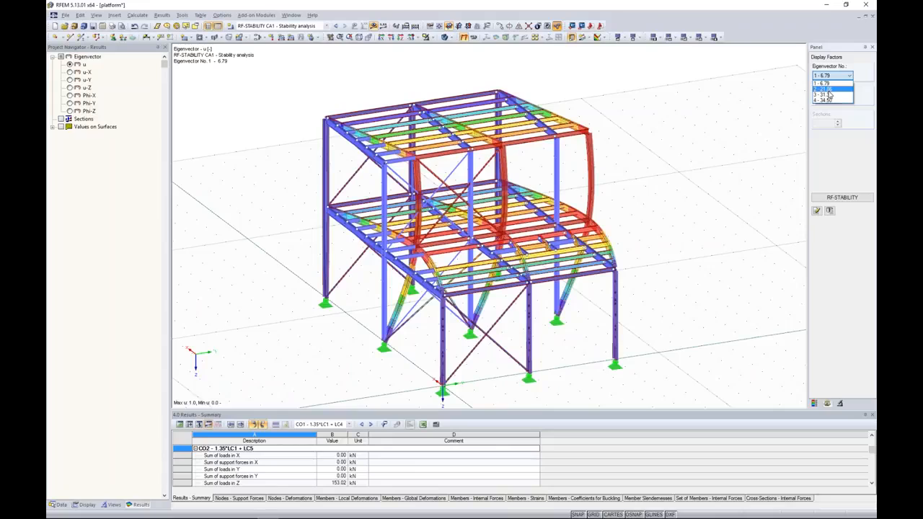
left_click(826, 89)
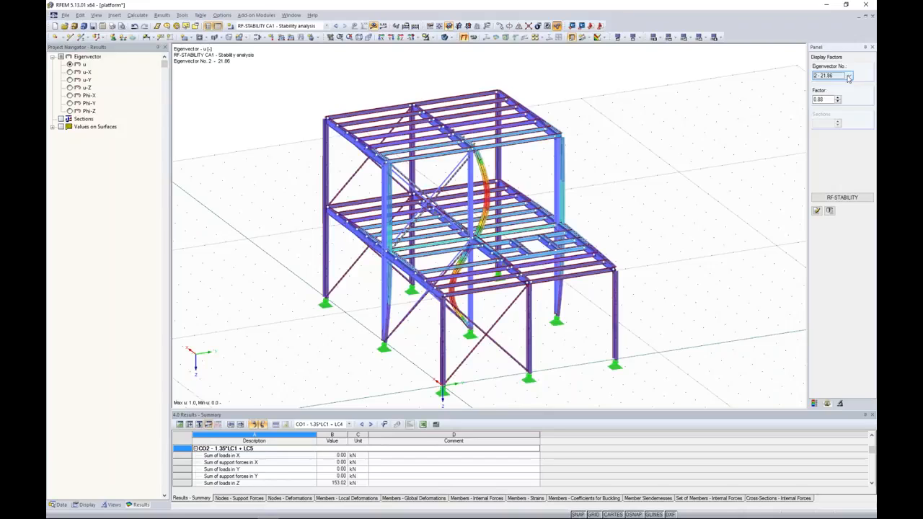
left_click(704, 172)
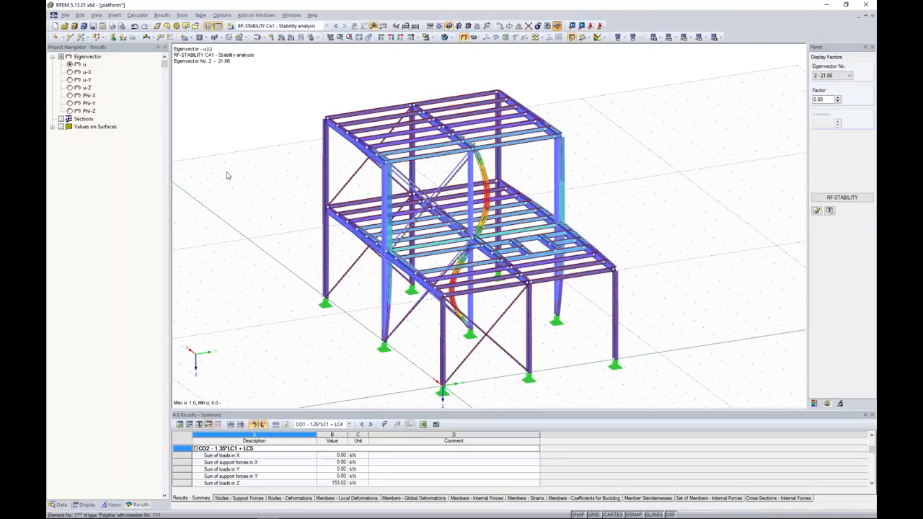
- Switch from the platform to the surface_member model
left_click(59, 505)
left_click(60, 57)
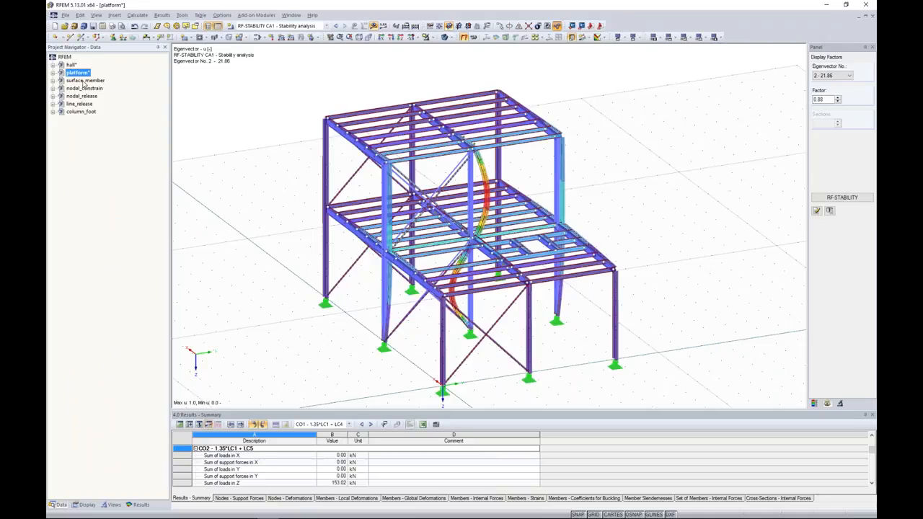
double_click(85, 81)
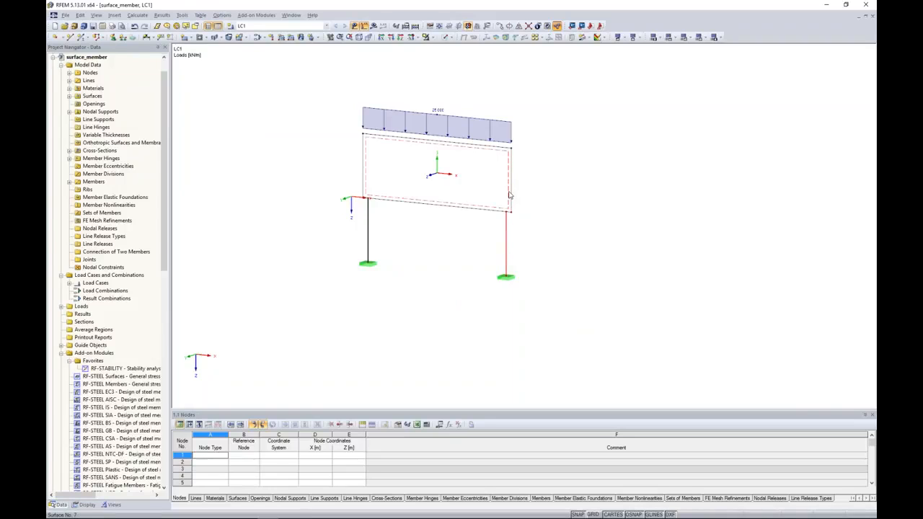
- Check the model type in the general data of surface_member without changing anything
double_click(97, 57)
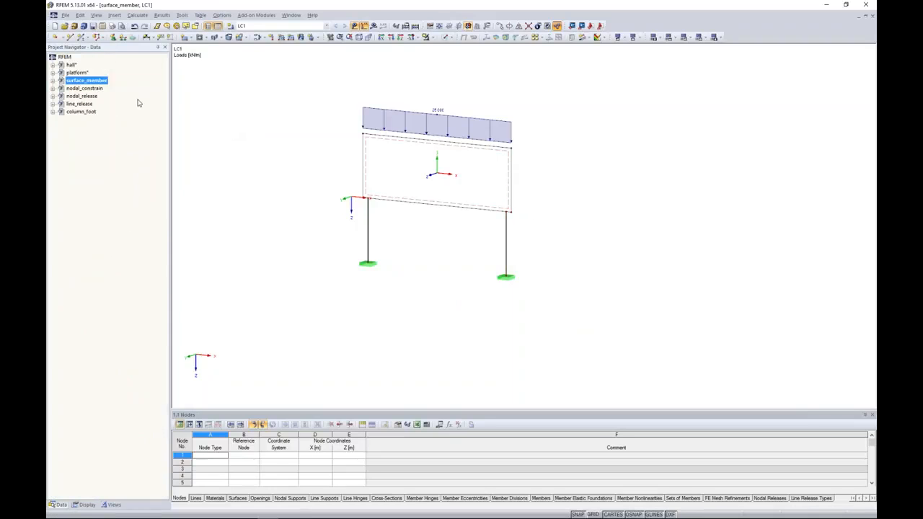
right_click(106, 85)
left_click(144, 101)
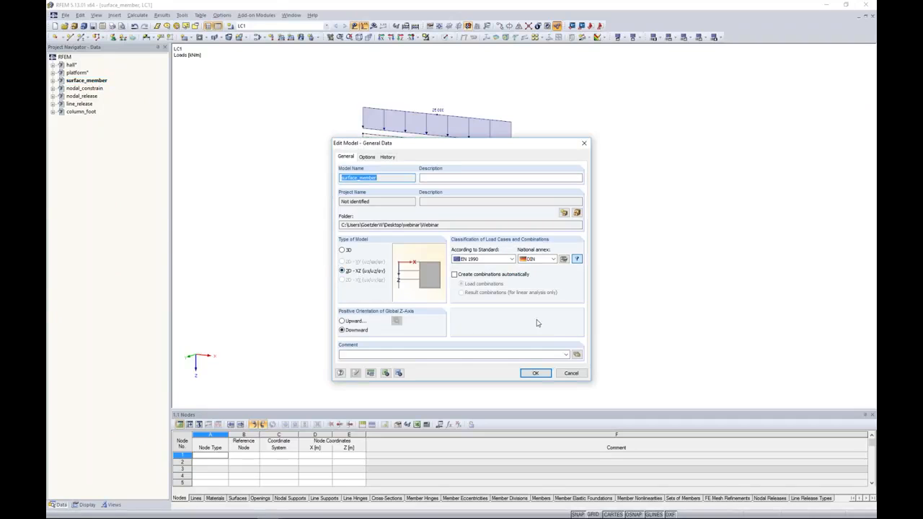
left_click(573, 371)
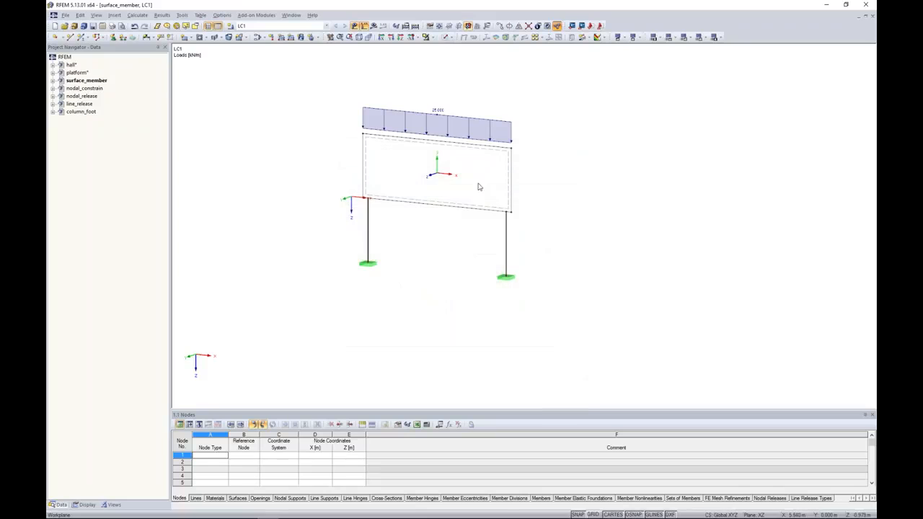
- Examine the wall on two columns in solid display, then in wireframe, focusing on the column-to-wall connection node
middle_click_drag(507, 157, 461, 187, "ctrl")
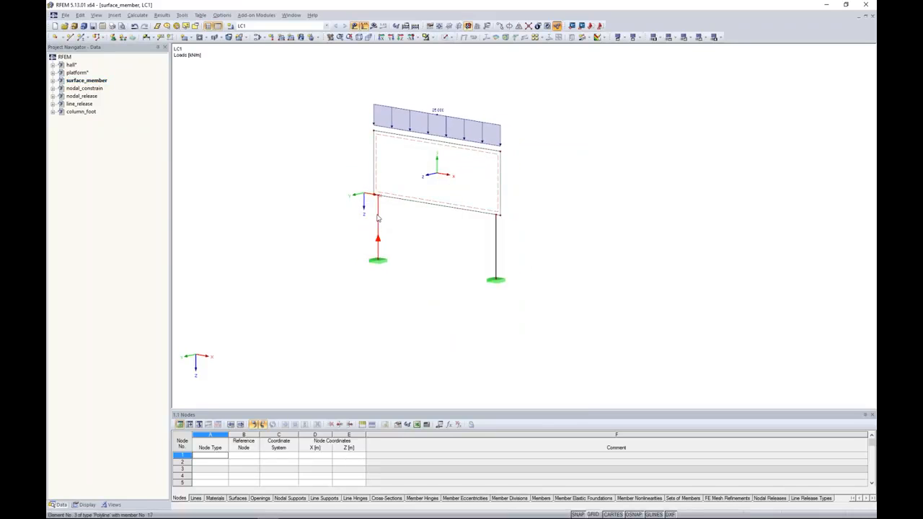
left_click(446, 38)
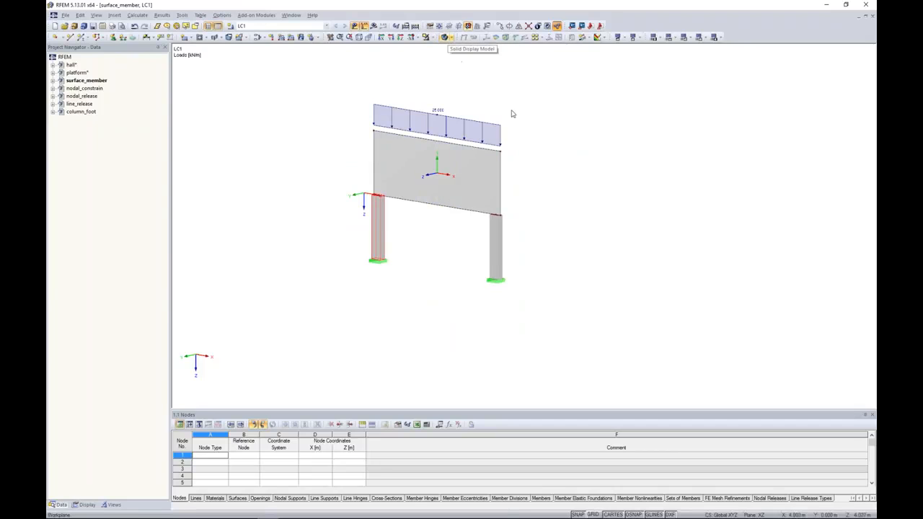
middle_click_drag(546, 197, 576, 207, "ctrl")
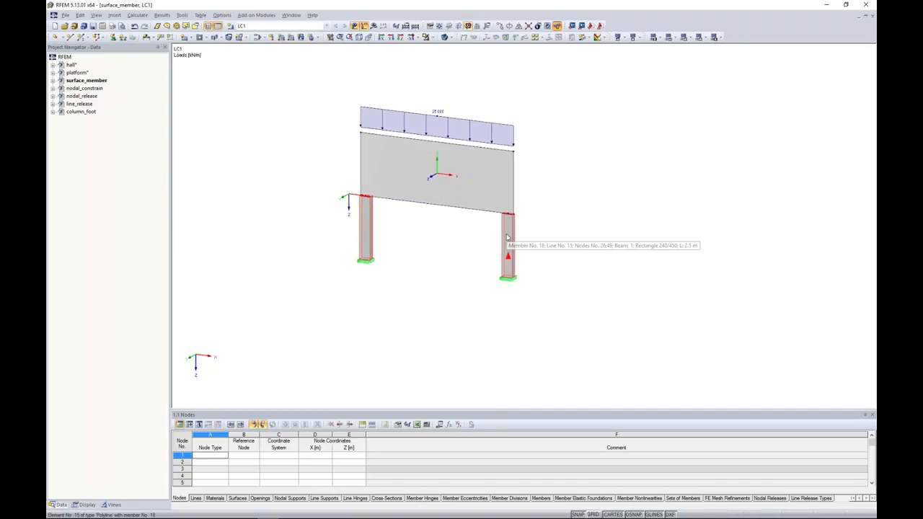
scroll(507, 238, "up", 3)
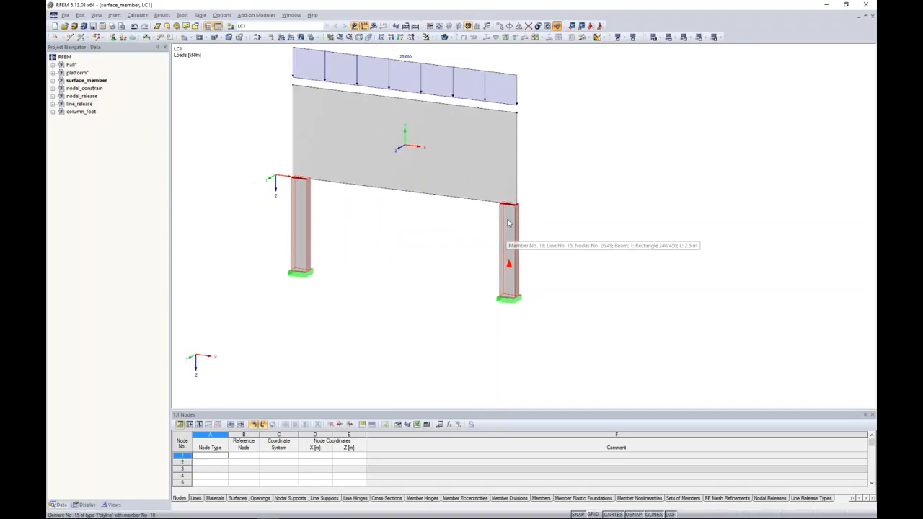
scroll(510, 212, "up", 2)
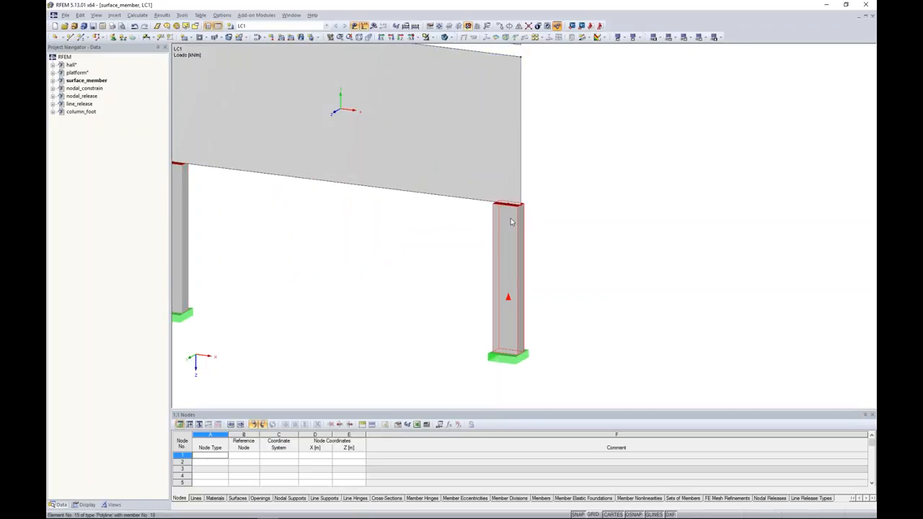
left_click(510, 154)
left_click(583, 174)
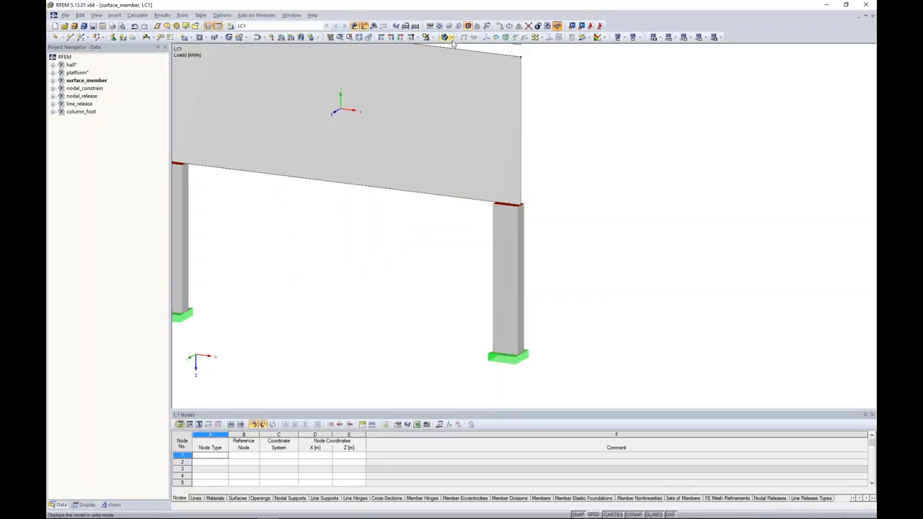
left_click(445, 37)
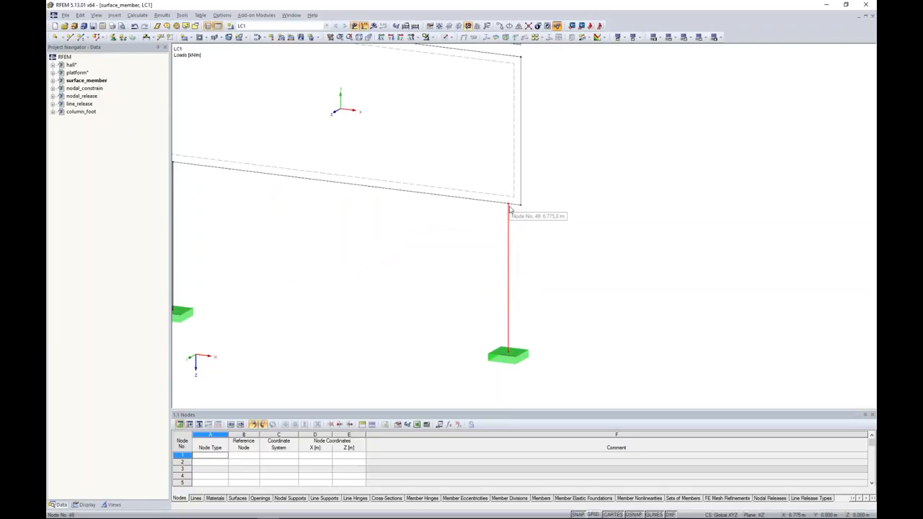
scroll(510, 208, "up", 2)
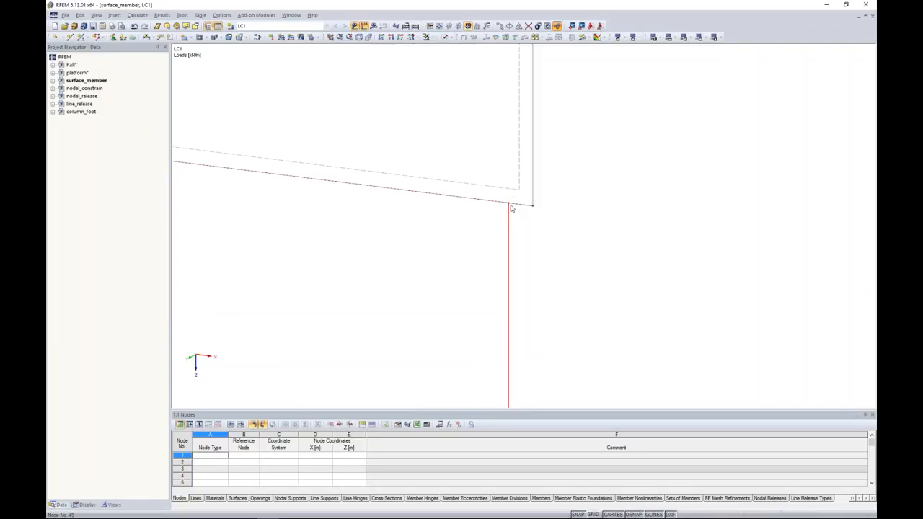
- Calculate load case LC1 of surface_member and inspect the global deformation at the column head
scroll(509, 208, "down", 4)
middle_click_drag(550, 163, 565, 178)
left_click(373, 26)
key("Return")
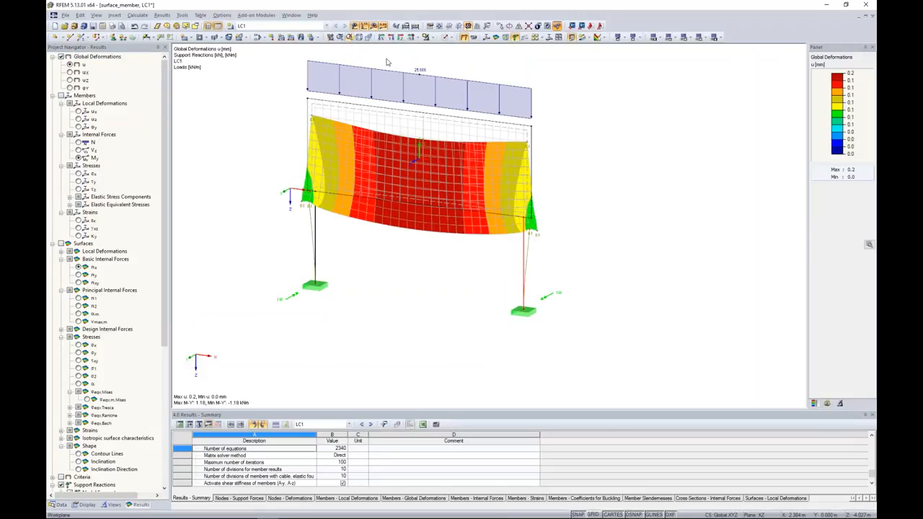
scroll(529, 244, "up", 3)
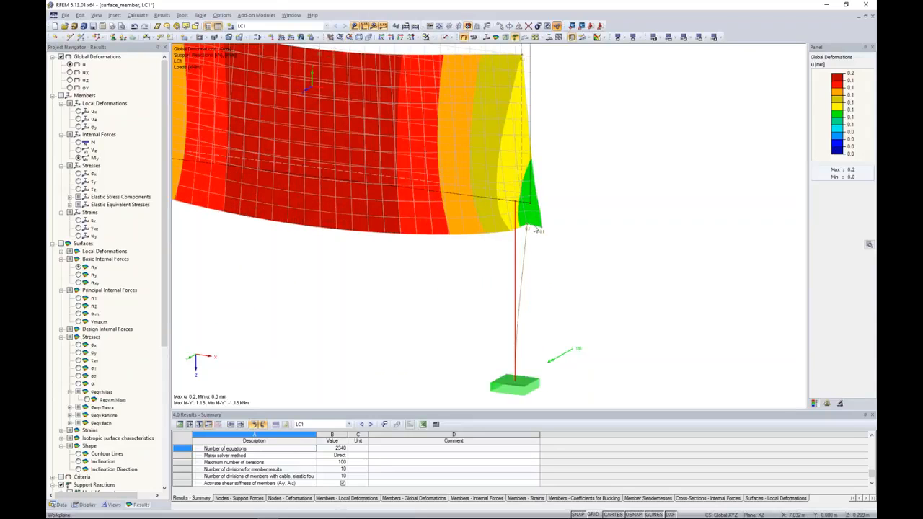
- Display the member bending moments My and examine them where both columns join the wall surface
left_click(78, 158)
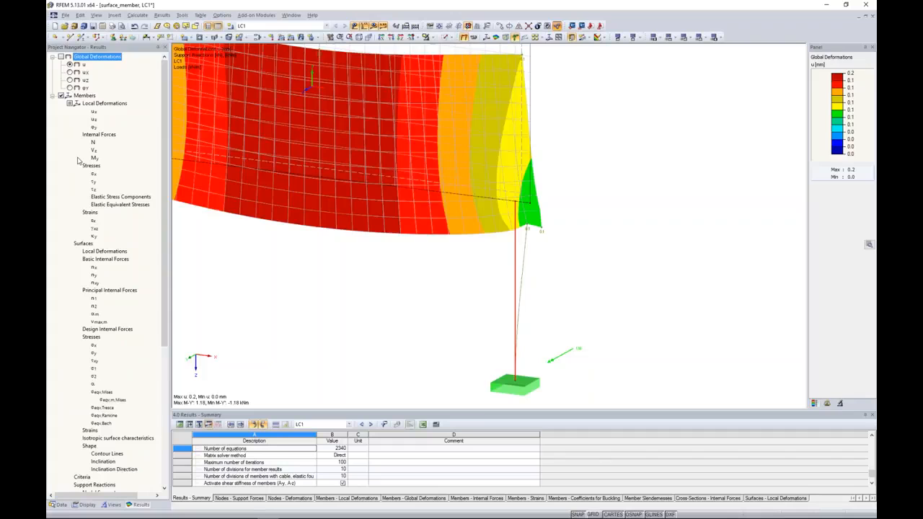
scroll(300, 209, "down", 4)
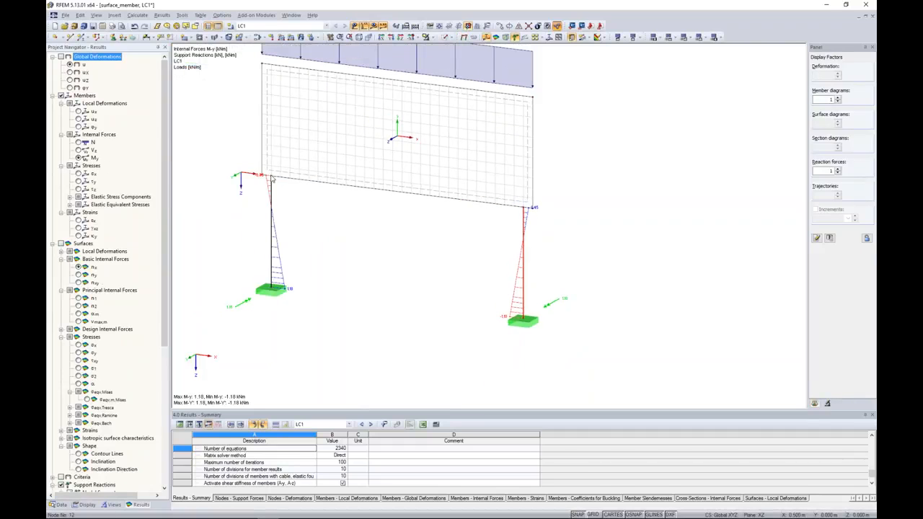
scroll(263, 180, "up", 5)
scroll(263, 180, "down", 4)
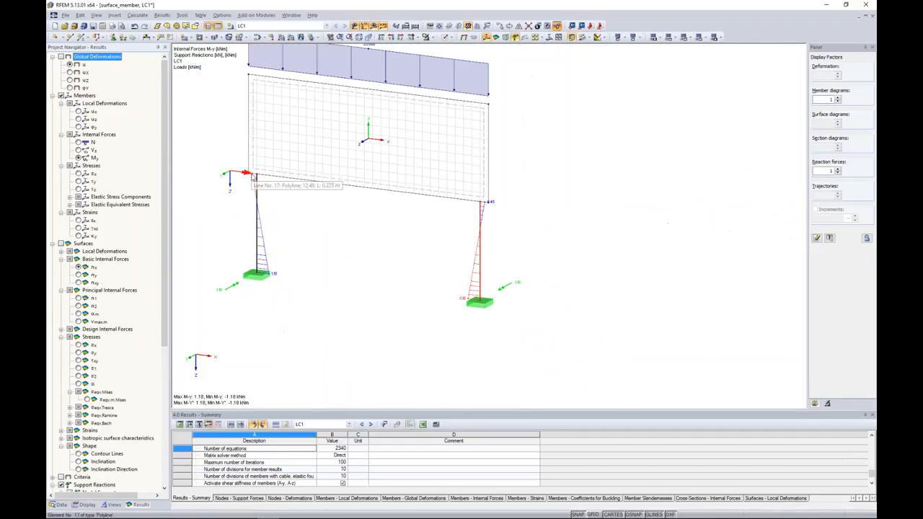
scroll(489, 211, "up", 5)
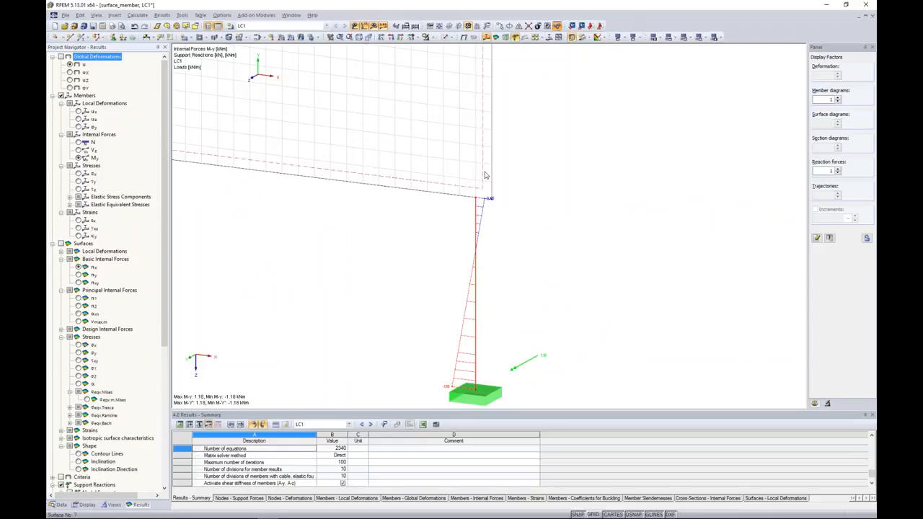
left_click(485, 175)
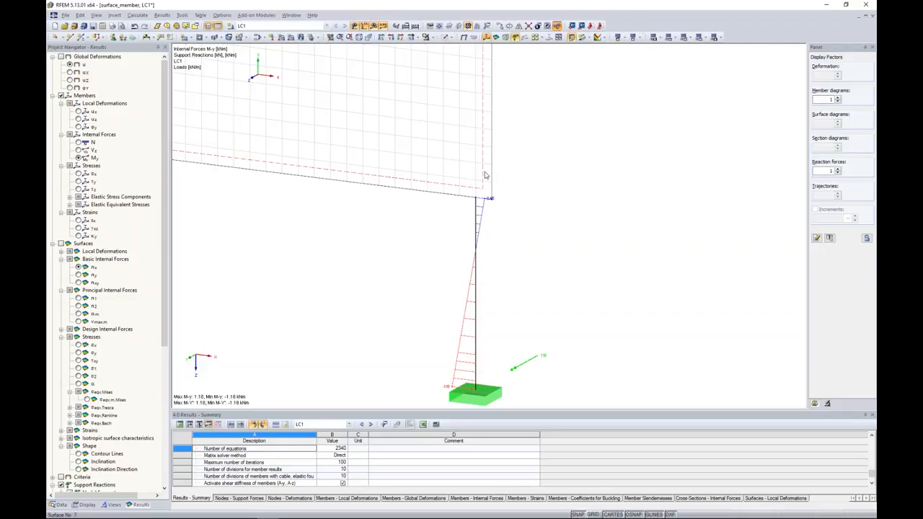
left_click(476, 198)
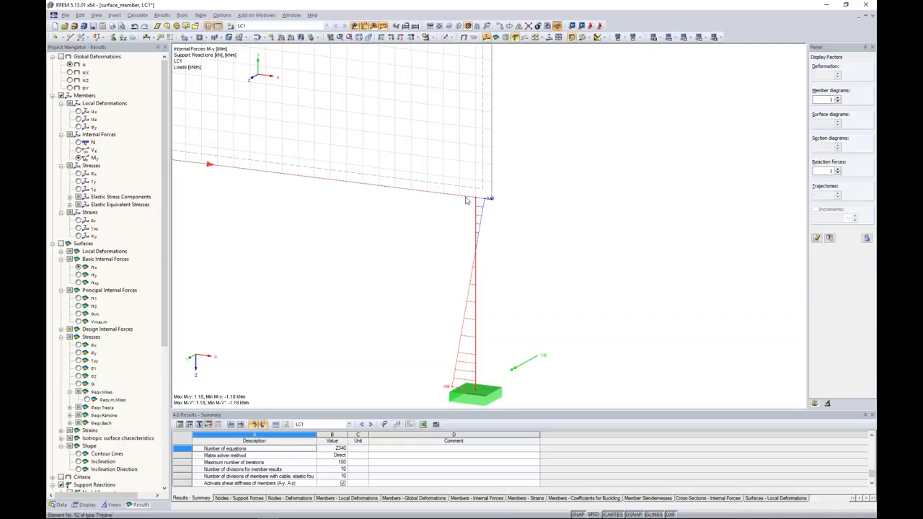
- Copy the whole wall with its columns, supports and load once by 10 m in X, accepting deletion of the results
scroll(323, 134, "down", 1)
scroll(324, 134, "down", 2)
scroll(332, 156, "up", 3)
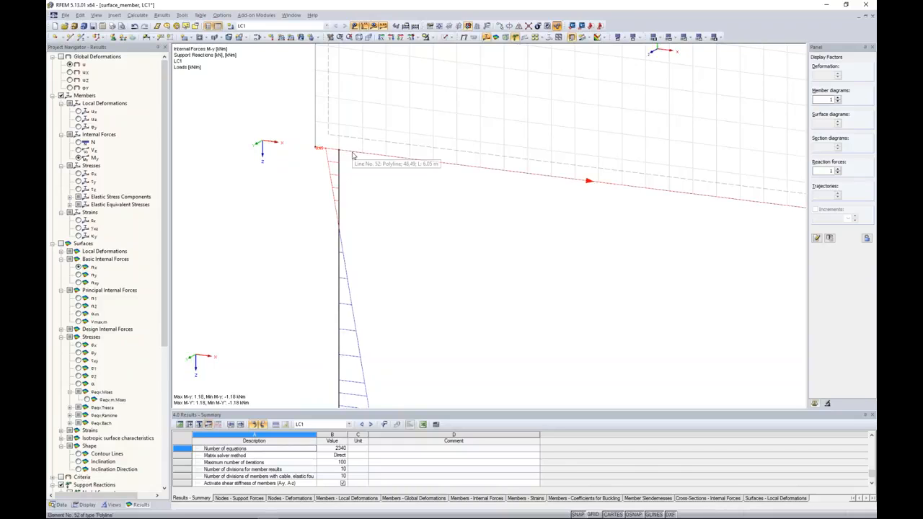
scroll(354, 168, "down", 5)
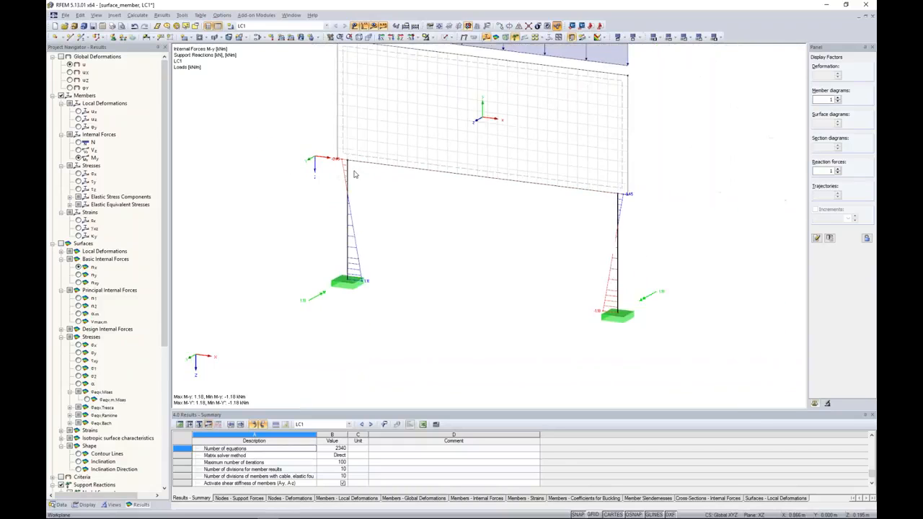
scroll(689, 203, "down", 3)
left_click_drag(391, 84, 646, 336)
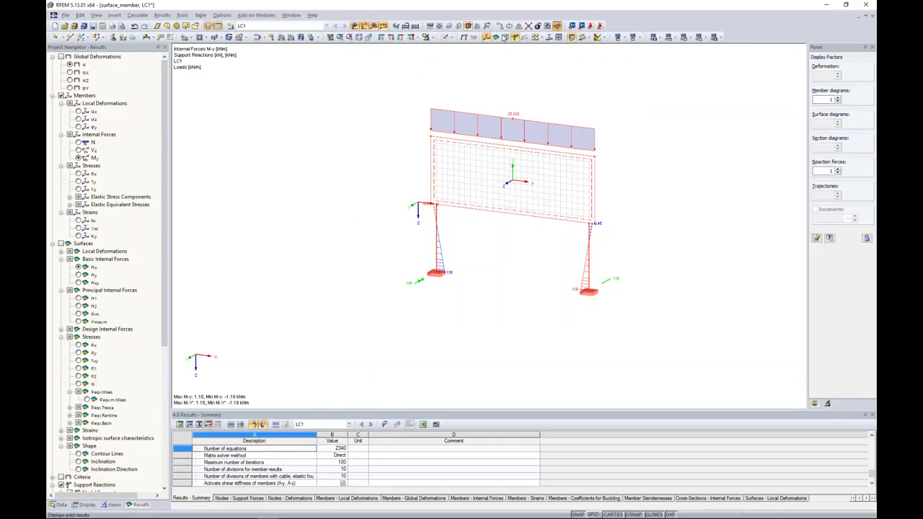
key("ctrl+c")
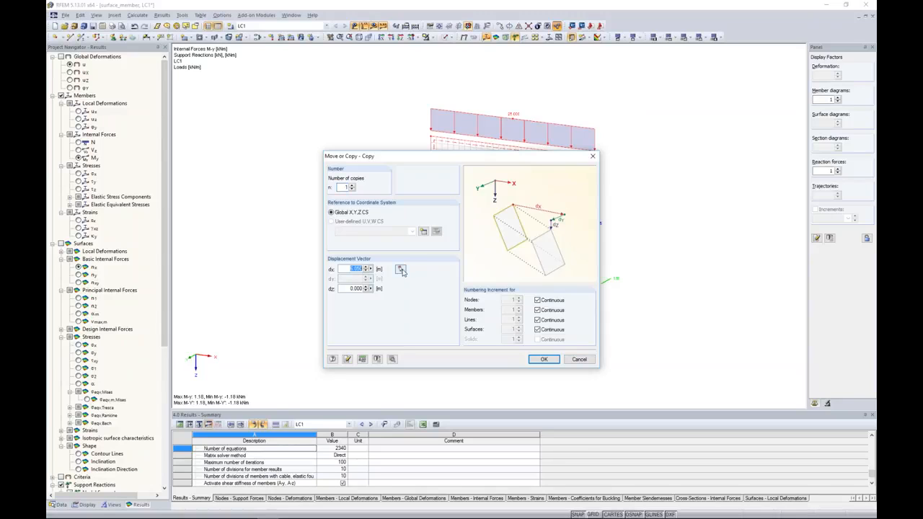
left_click(400, 269)
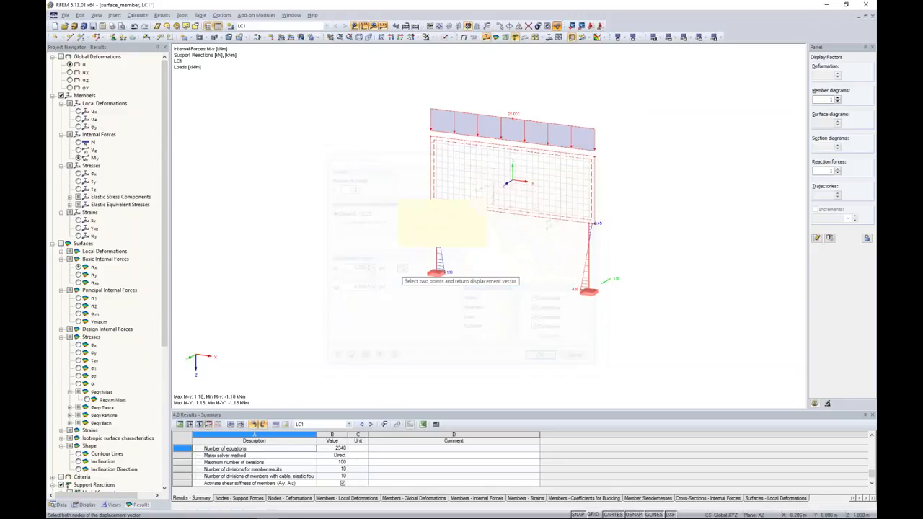
left_click(597, 155)
double_click(351, 268)
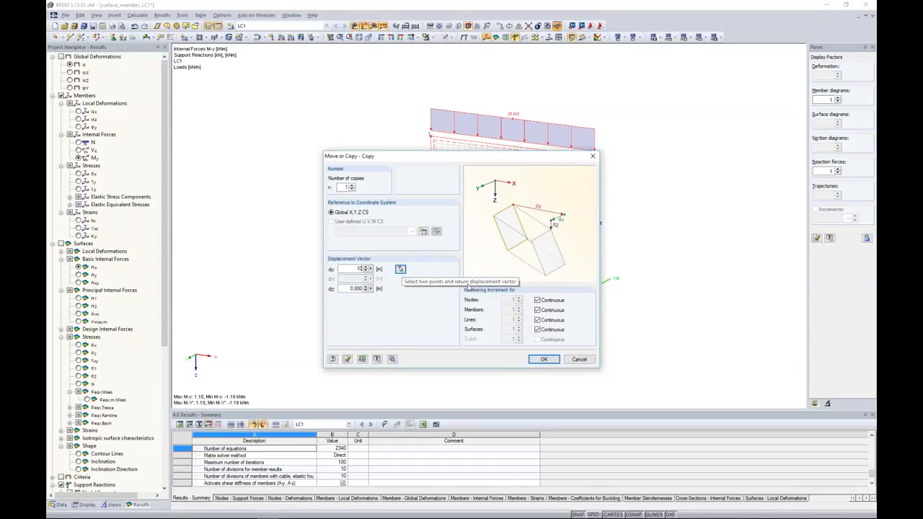
left_click(542, 359)
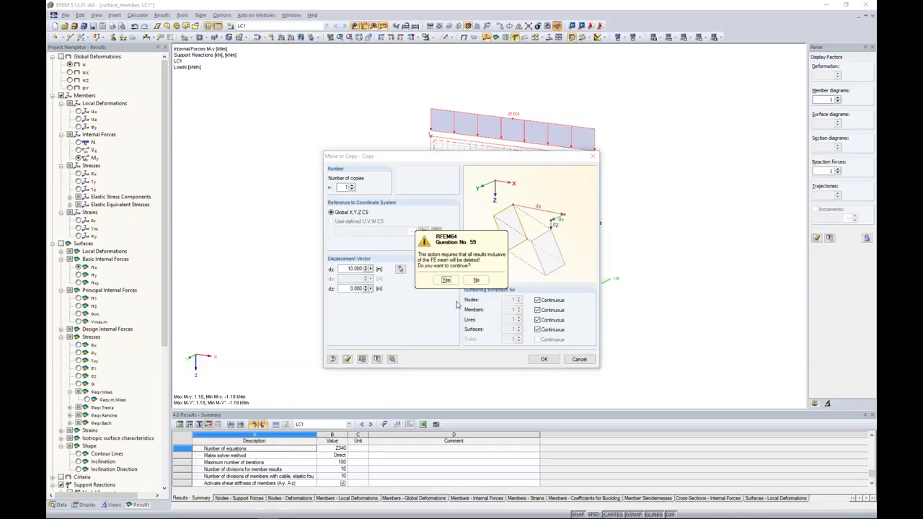
left_click(446, 280)
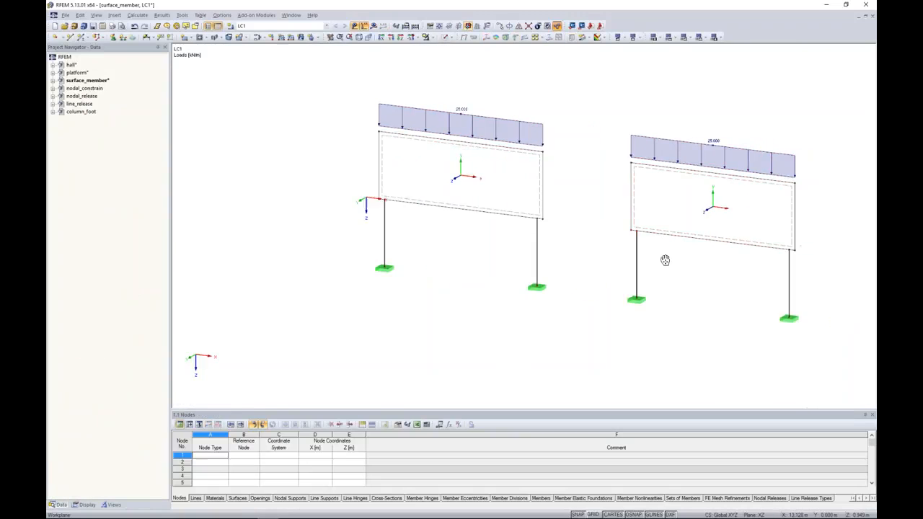
- Draw a rigid member along the copied wall's lower edge from its left corner to the head of the left column
scroll(691, 258, "up", 5)
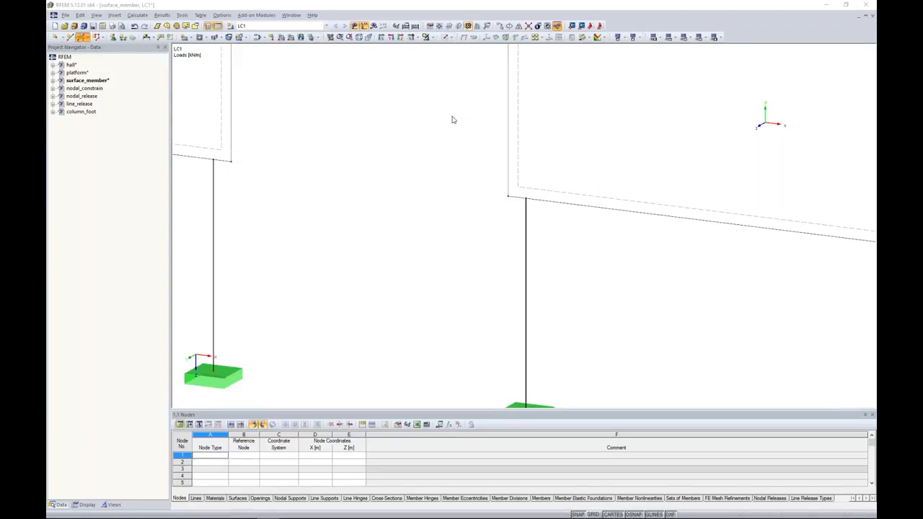
left_click_drag(507, 150, 349, 149)
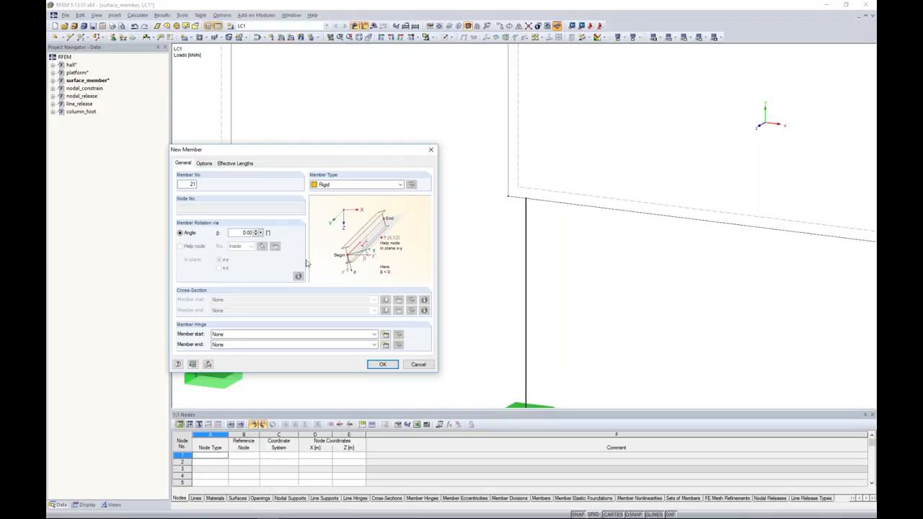
left_click(326, 185)
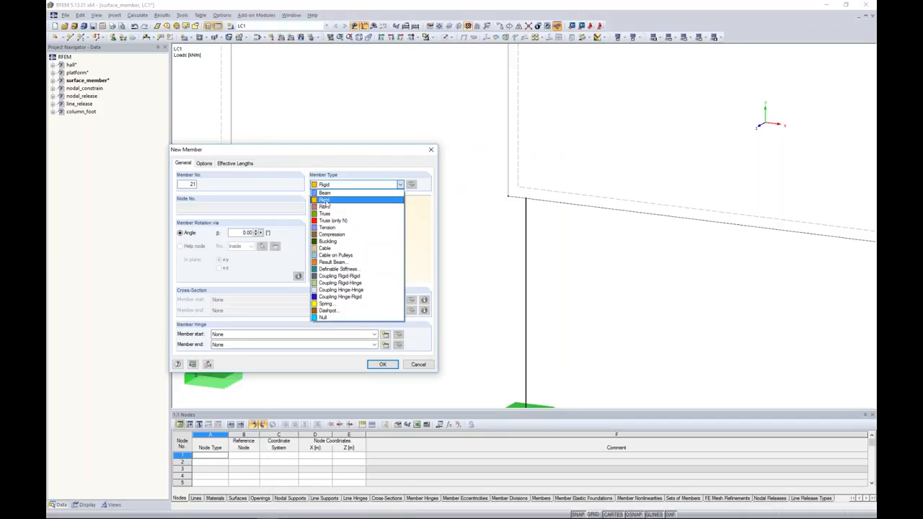
left_click(352, 288)
left_click(382, 364)
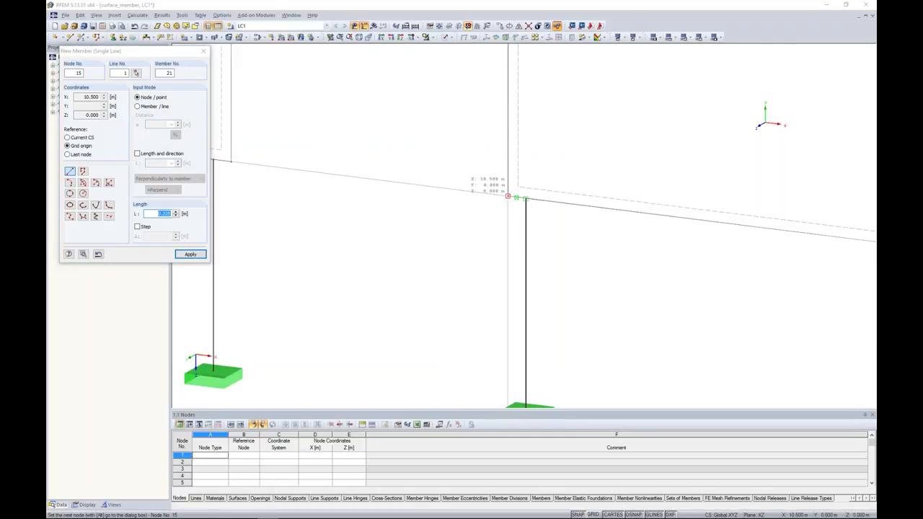
key("Escape")
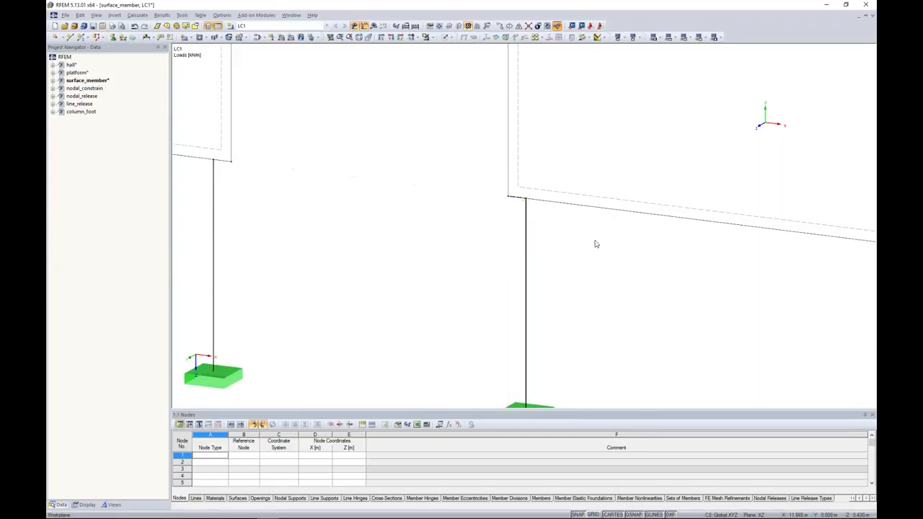
- Copy the rigid member by 0.225 m in X so it continues along the wall edge past the column head
left_click(517, 199)
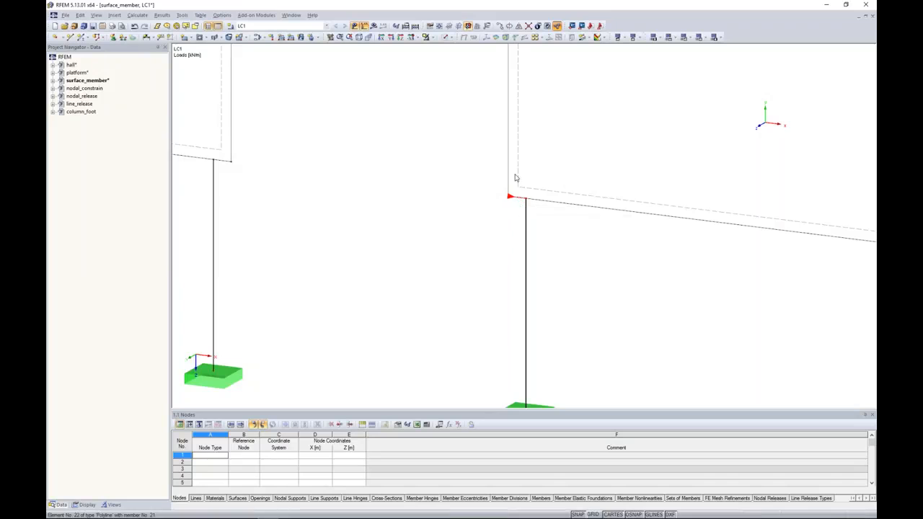
left_click(500, 26)
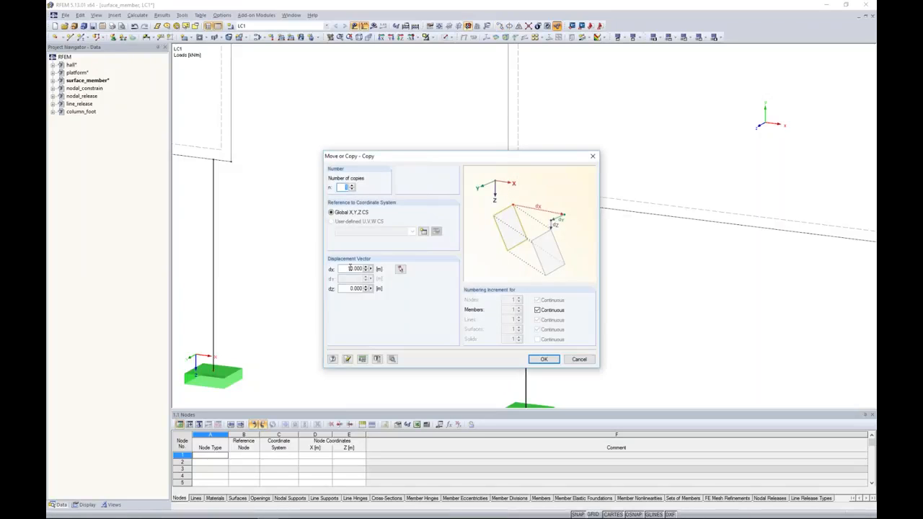
left_click(401, 269)
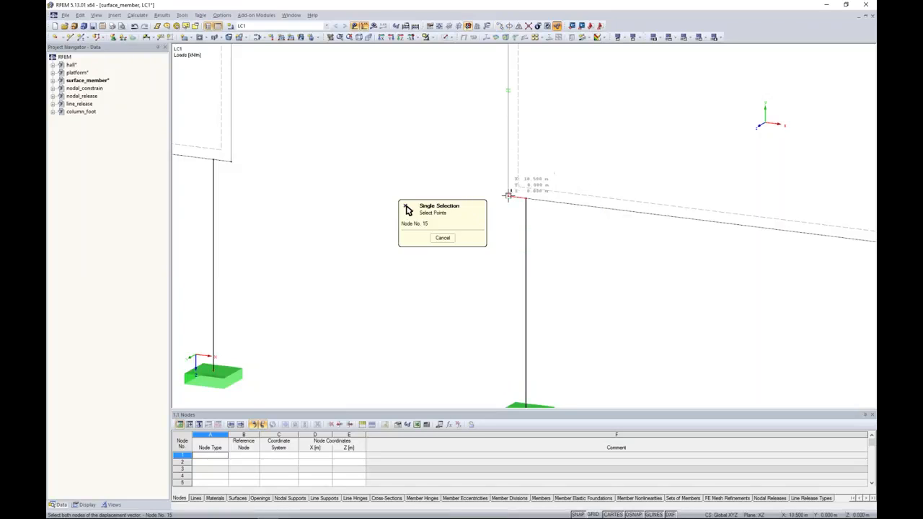
left_click(527, 197)
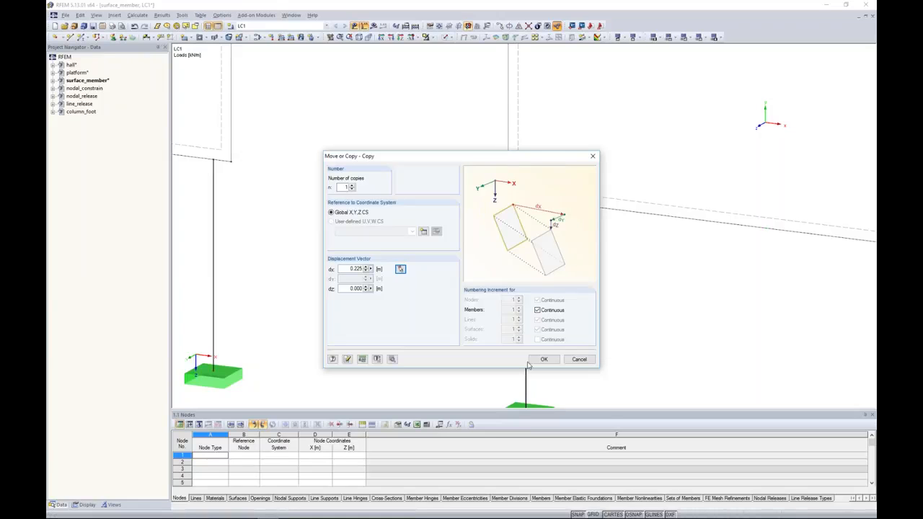
left_click(542, 359)
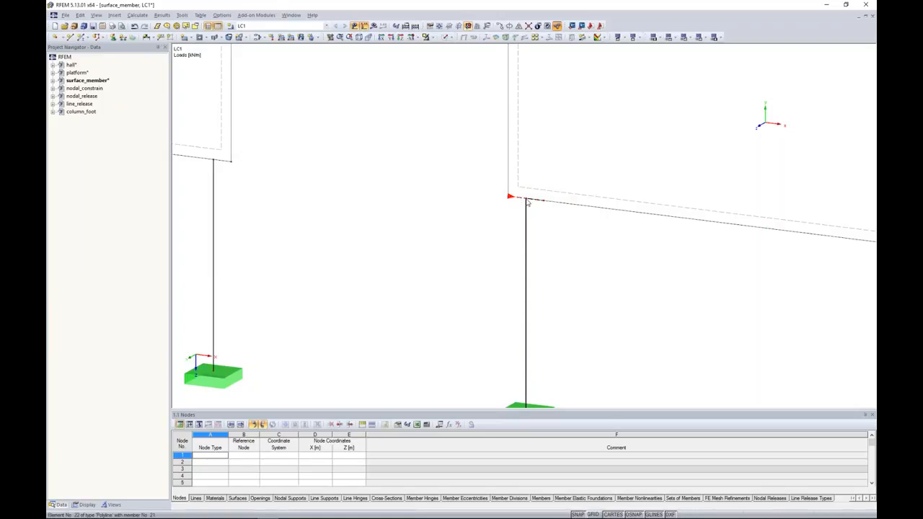
- Copy both rigid members by 6.05 m in X to the head of the copied wall's right column
left_click(503, 25)
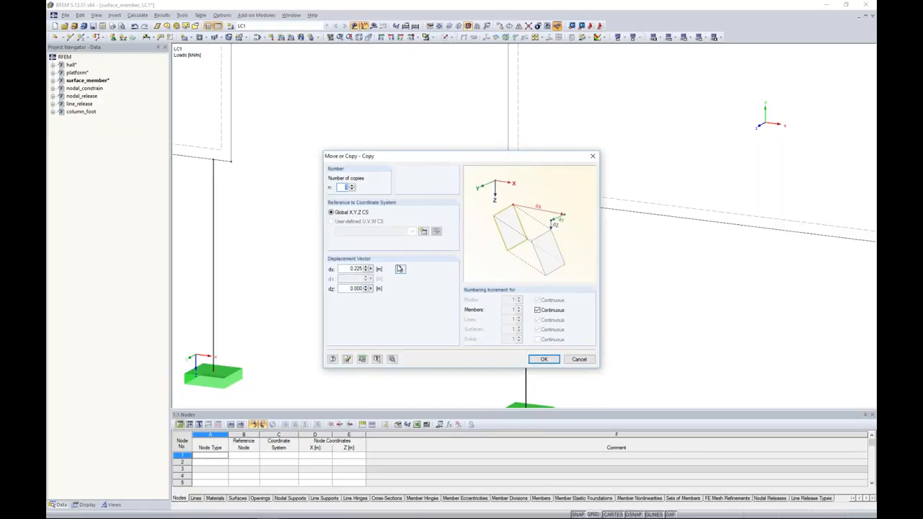
left_click(399, 269)
scroll(609, 286, "up", 2)
scroll(608, 286, "down", 2)
scroll(754, 280, "up", 4)
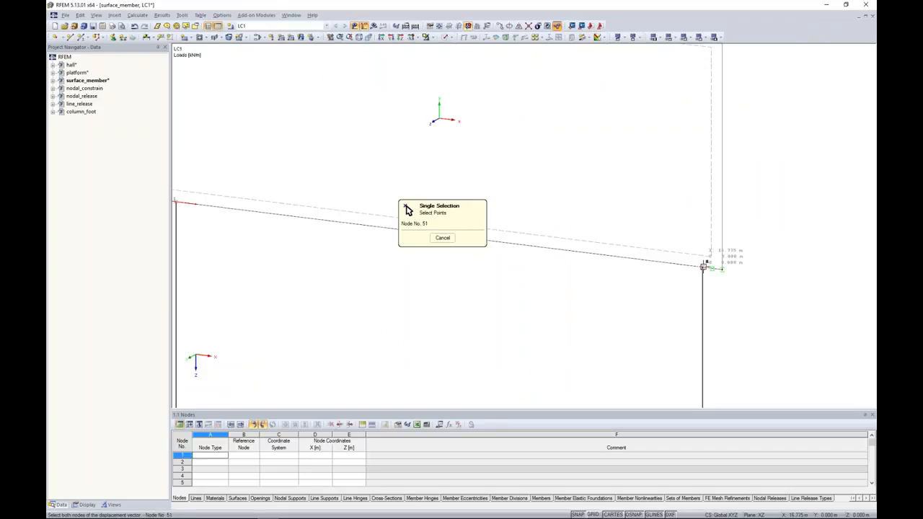
left_click_drag(383, 156, 316, 244)
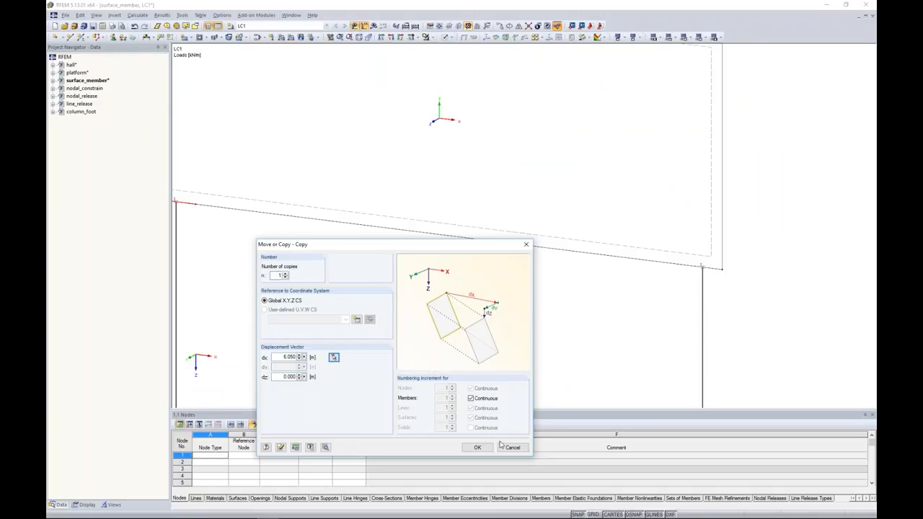
left_click(477, 447)
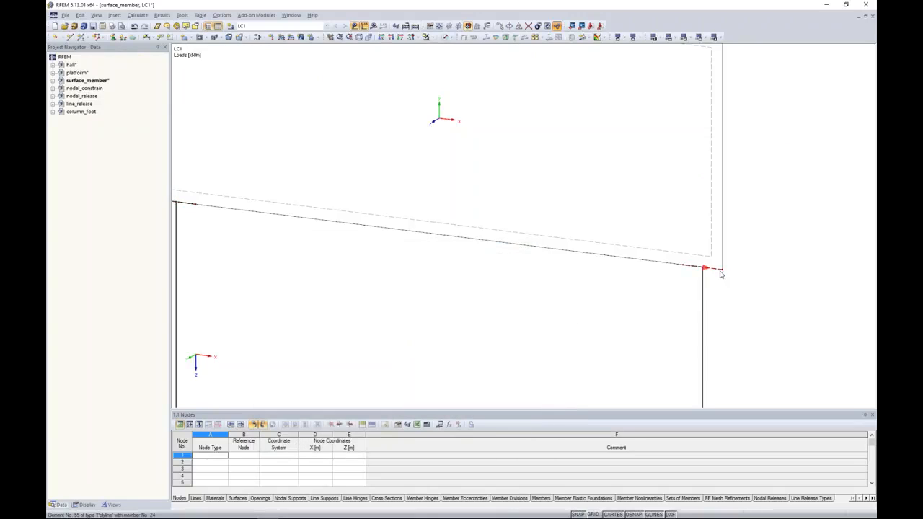
- Calculate load case LC1 and compare the bending moments My at the column heads of the original and copied structures
scroll(403, 313, "down", 5)
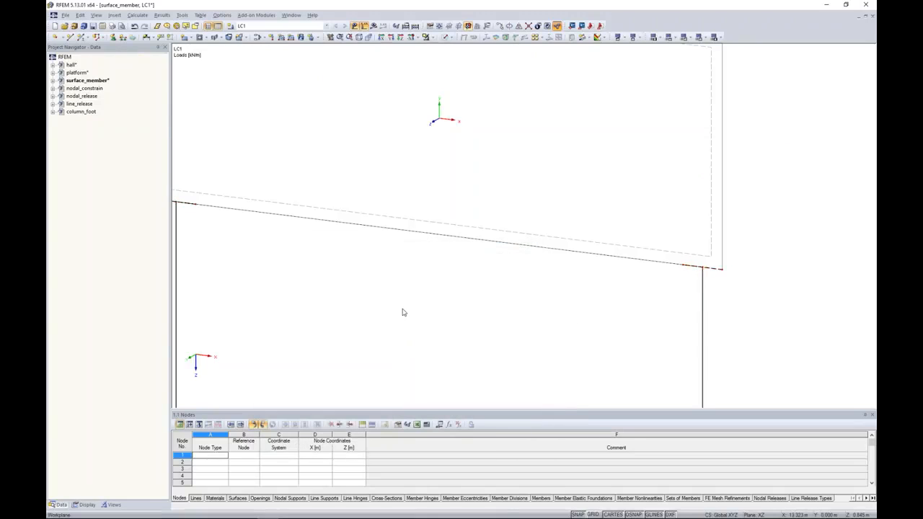
left_click(374, 27)
left_click(446, 277)
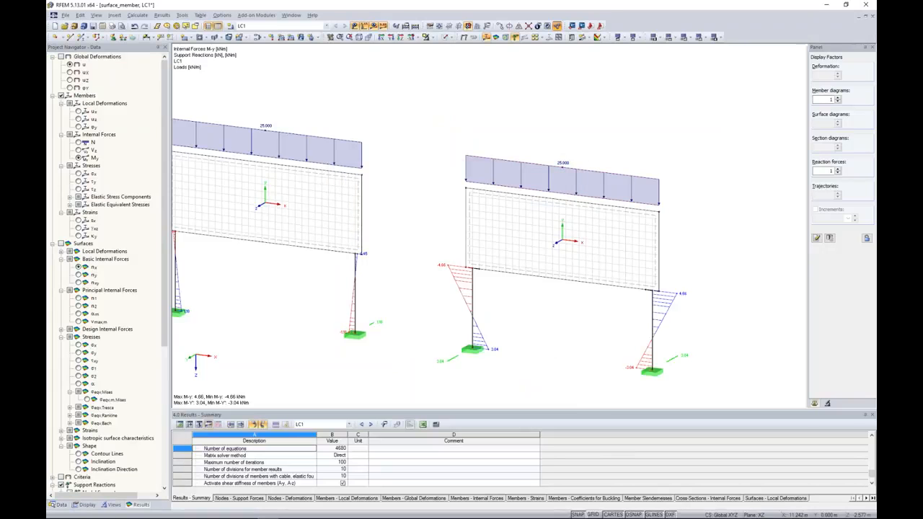
middle_click_drag(449, 189, 510, 172)
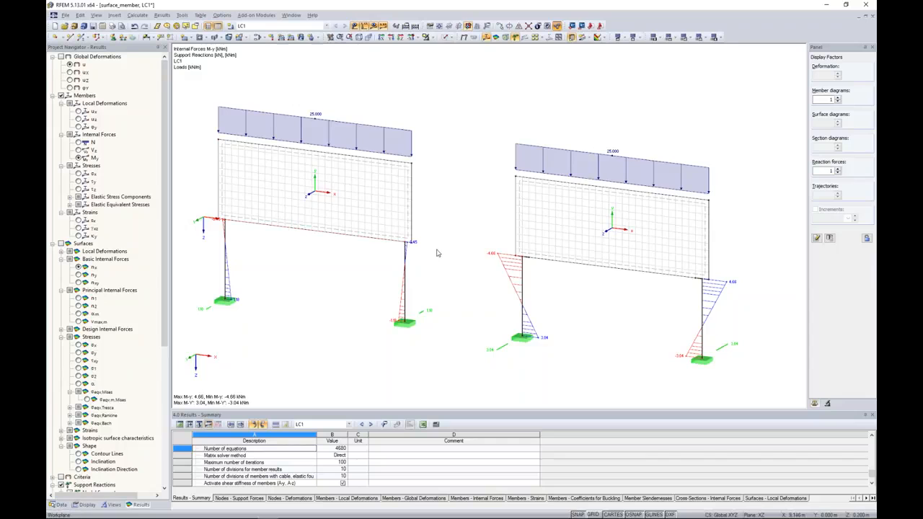
scroll(424, 250, "up", 3)
scroll(396, 242, "up", 2)
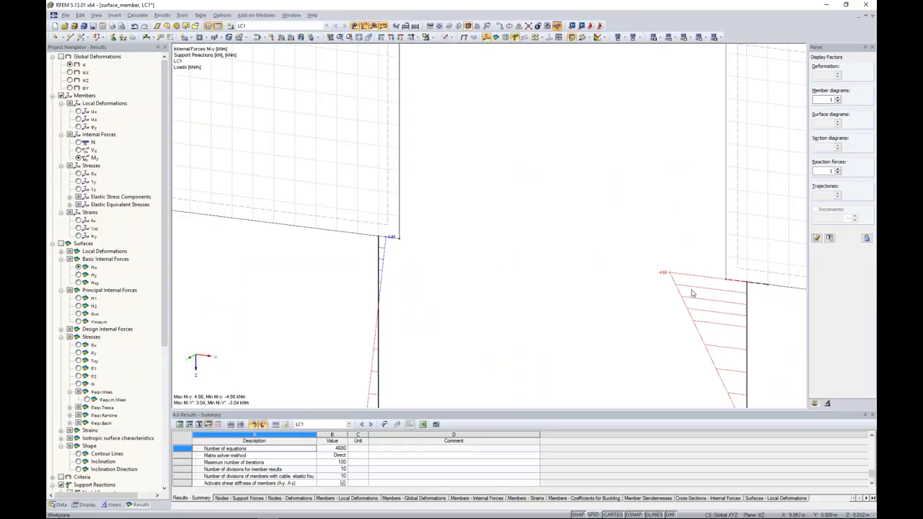
scroll(755, 299, "down", 2)
scroll(672, 261, "down", 3)
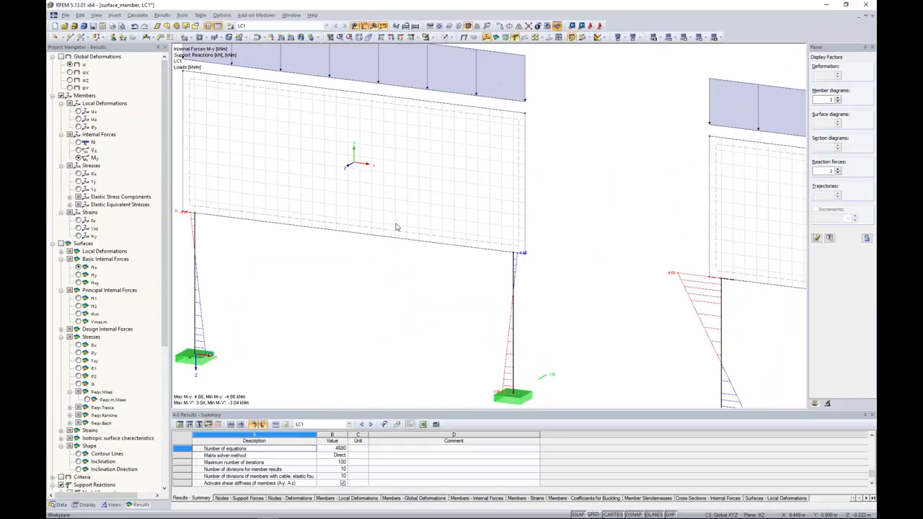
- Display the global deformations u and compare the column-to-wall connections with and without rigid members
left_click(62, 57)
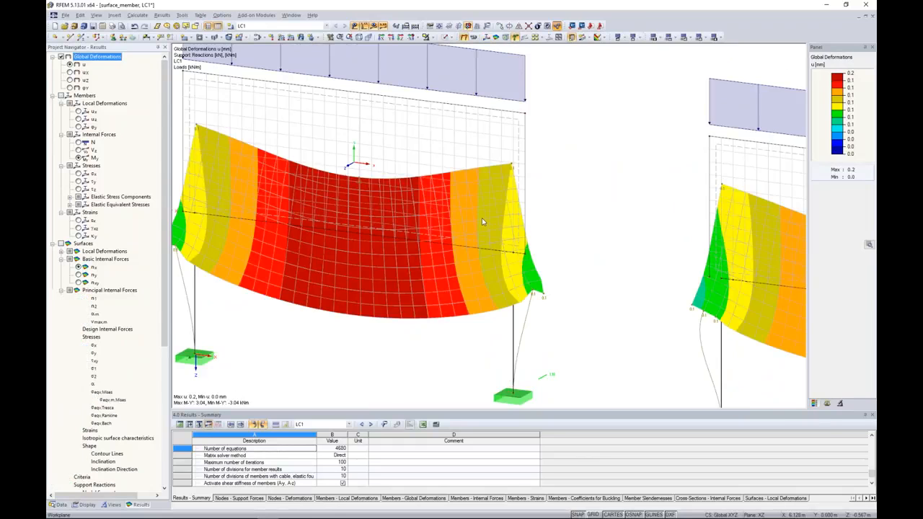
scroll(482, 218, "down", 3)
scroll(577, 269, "up", 4)
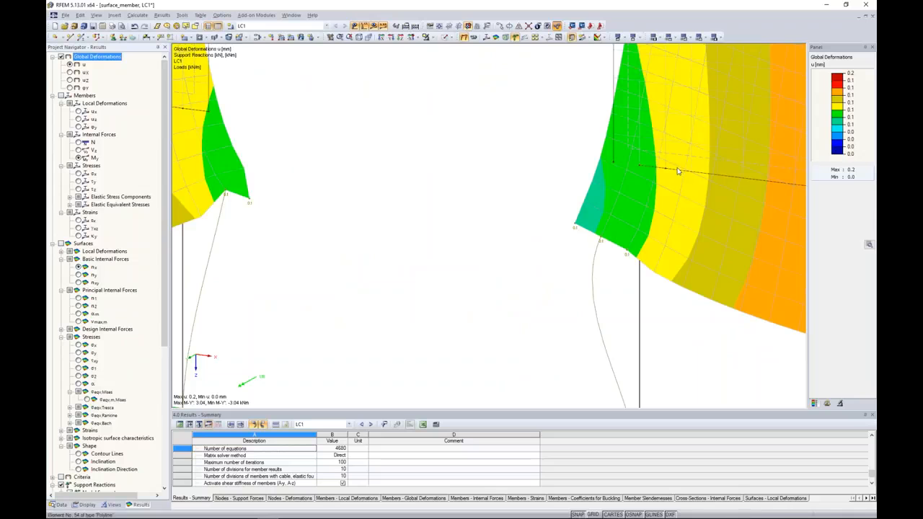
scroll(644, 197, "down", 4)
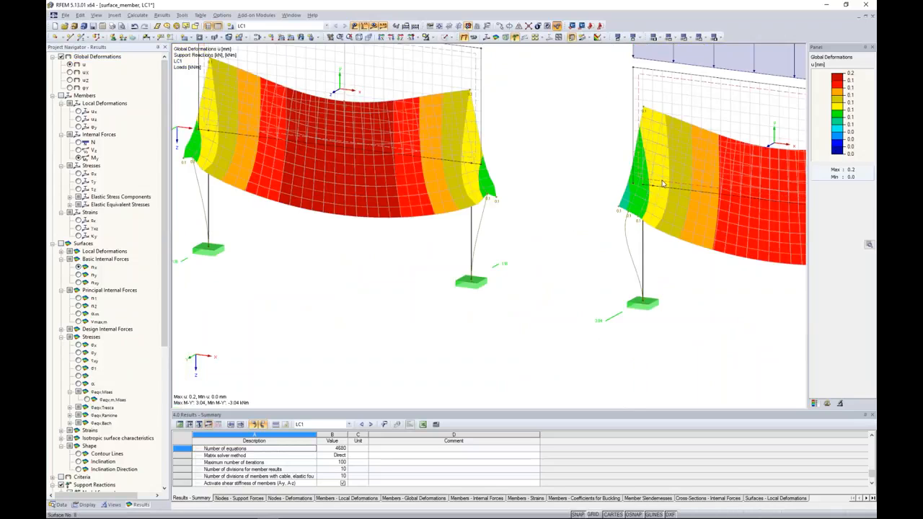
left_click(643, 227)
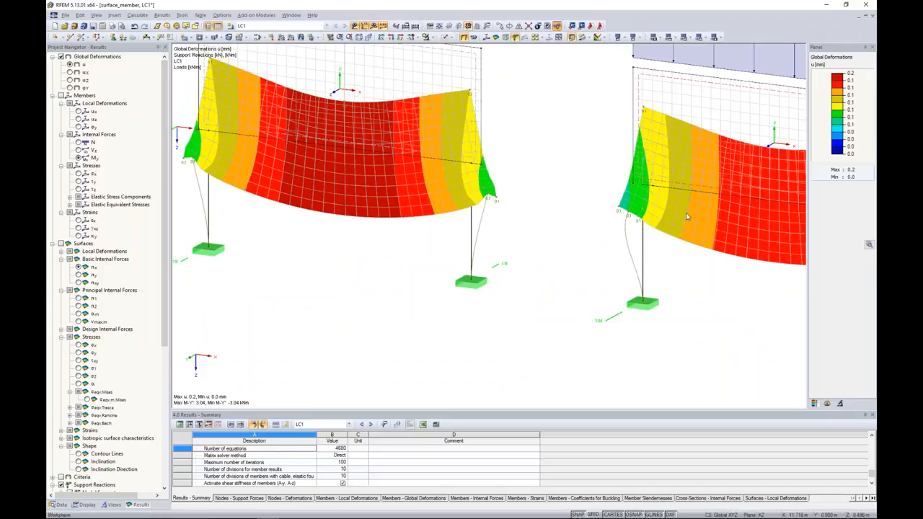
scroll(686, 213, "down", 4)
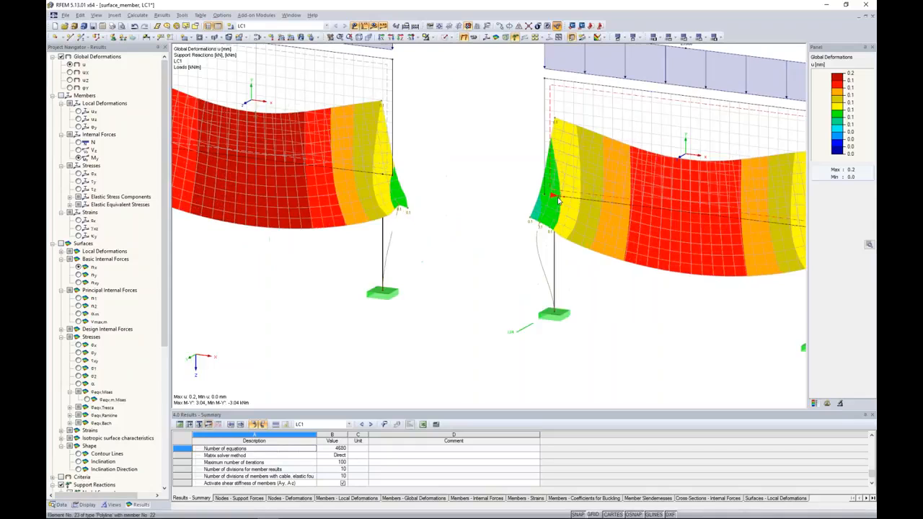
scroll(556, 202, "up", 2)
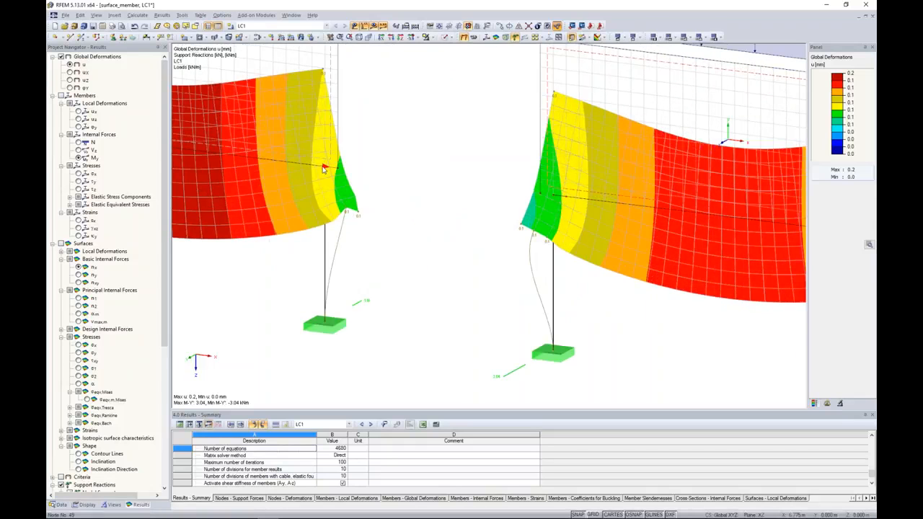
scroll(325, 171, "up", 2)
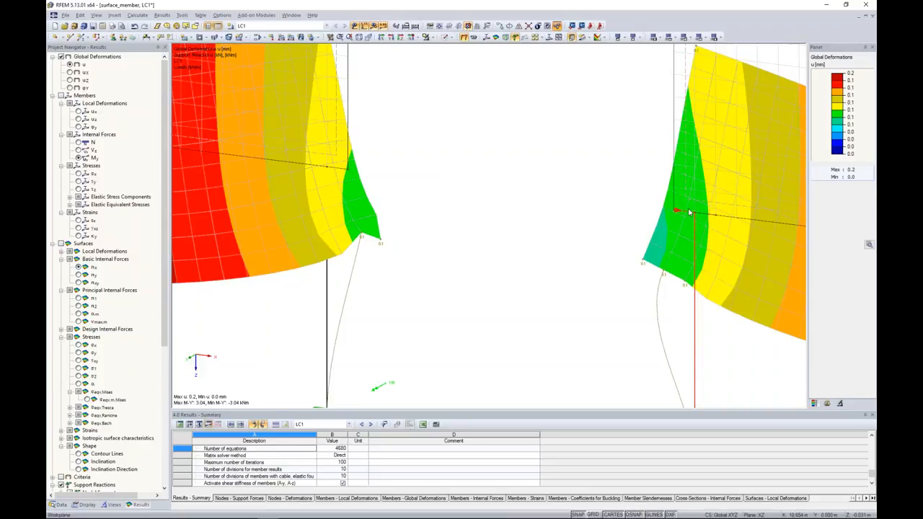
scroll(472, 157, "down", 2)
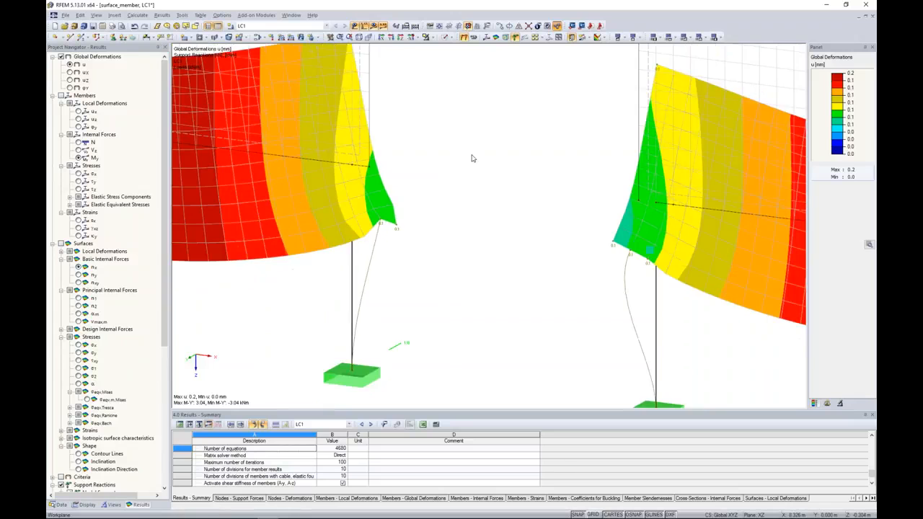
- Open the nodal_constrain model and delete its FE mesh together with the existing results
scroll(473, 158, "down", 5)
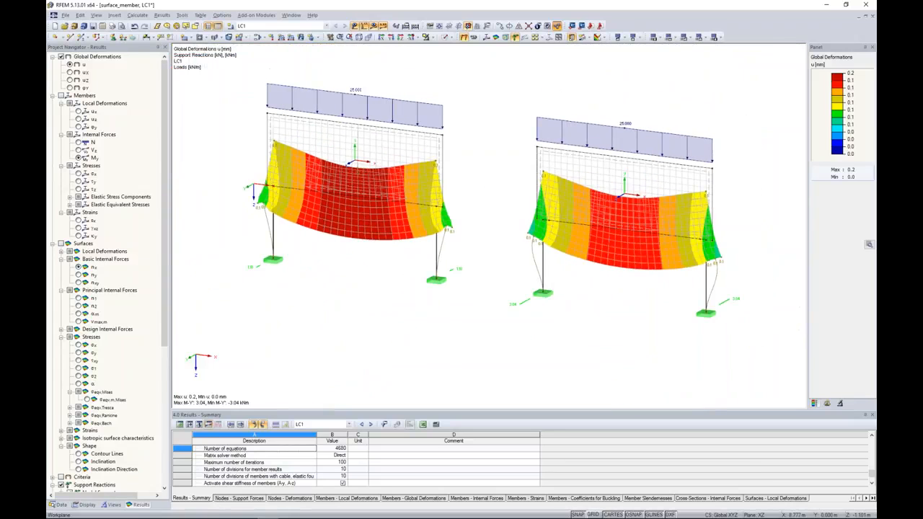
left_click(60, 505)
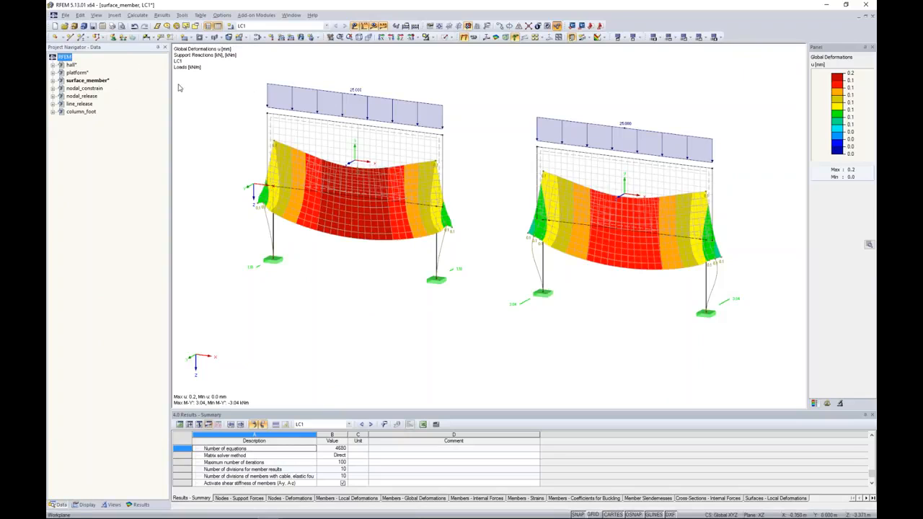
double_click(85, 88)
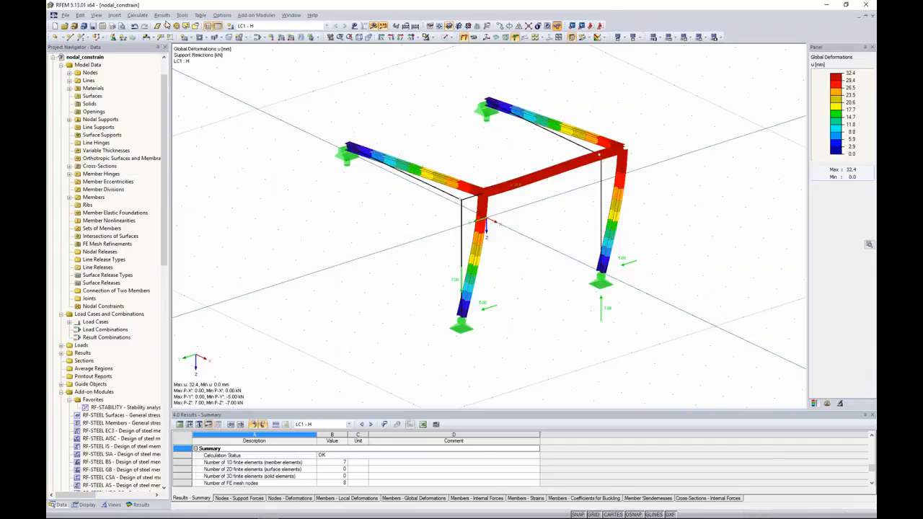
left_click(137, 15)
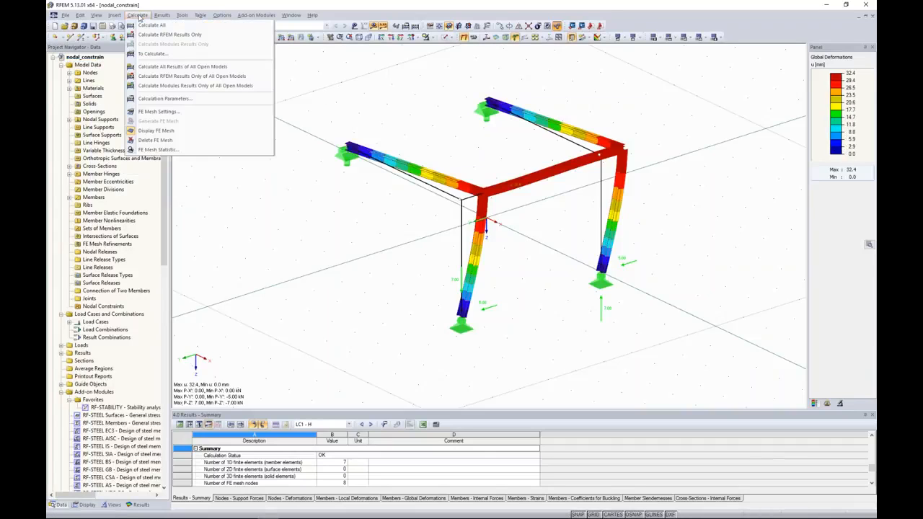
left_click(168, 141)
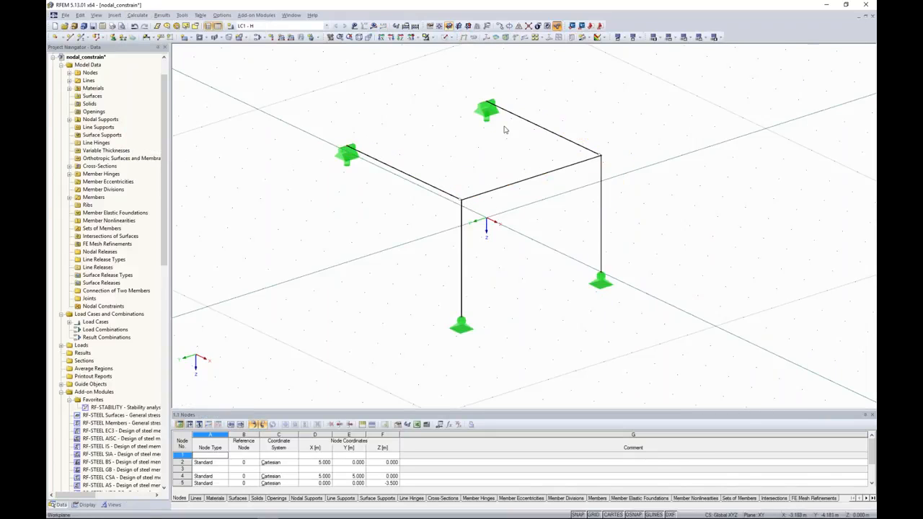
- Show the loads of load case LC1 and calculate it to display the frame's global deformations u
left_click(355, 26)
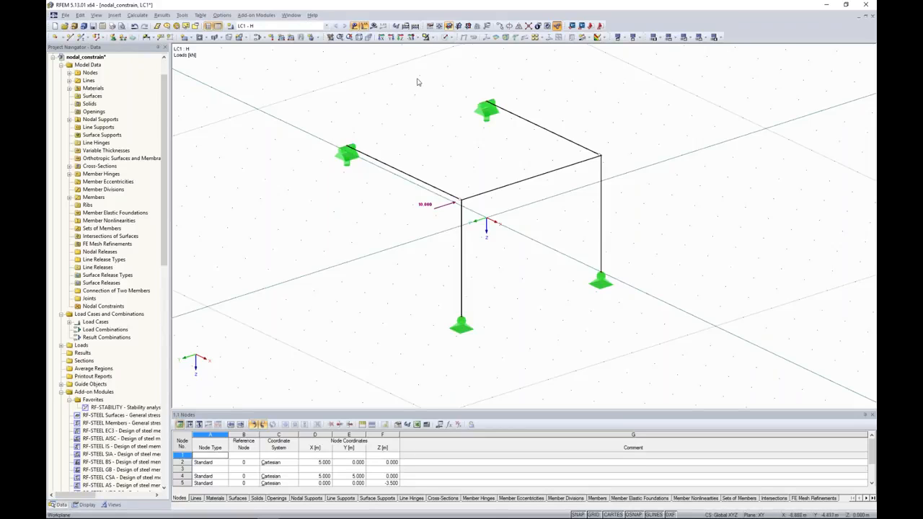
left_click(373, 27)
left_click(447, 277)
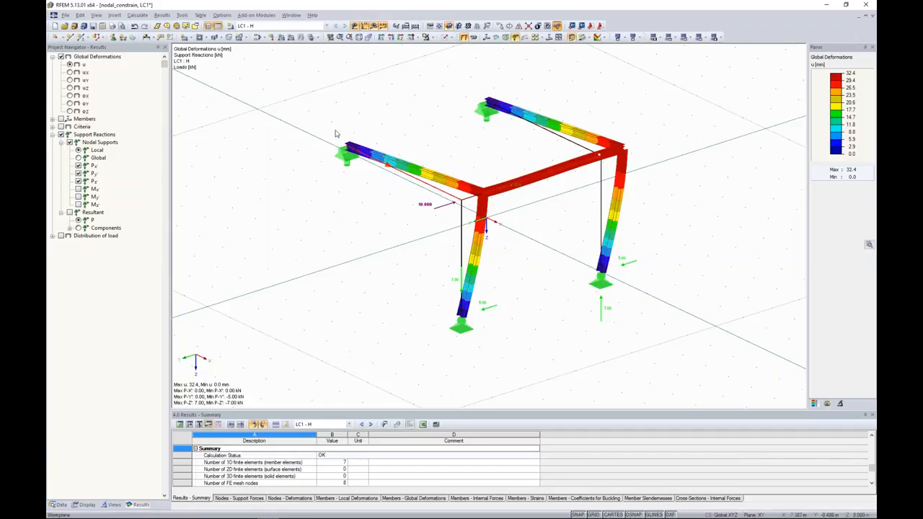
- Hide the results and highlight the frame's horizontal members and upper supports to examine the roof plane, and clear the selection
left_click_drag(297, 104, 670, 206)
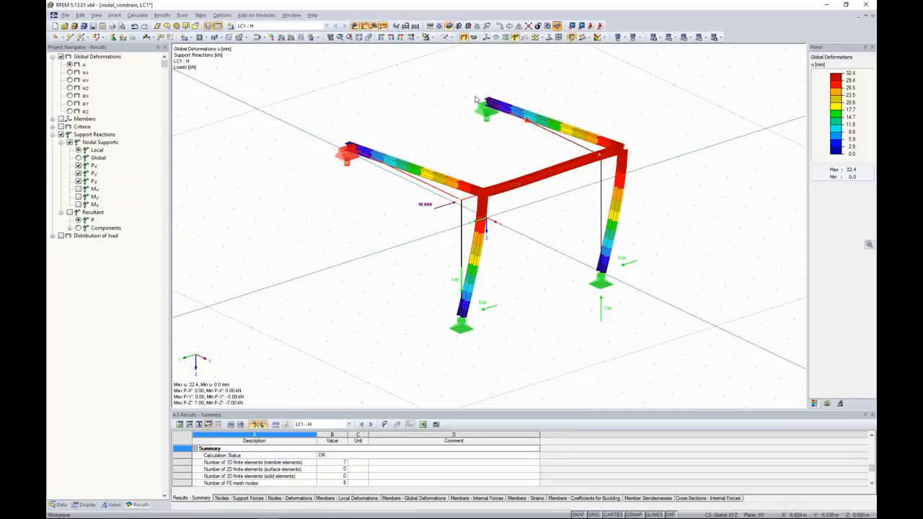
left_click(373, 26)
left_click_drag(283, 75, 683, 217)
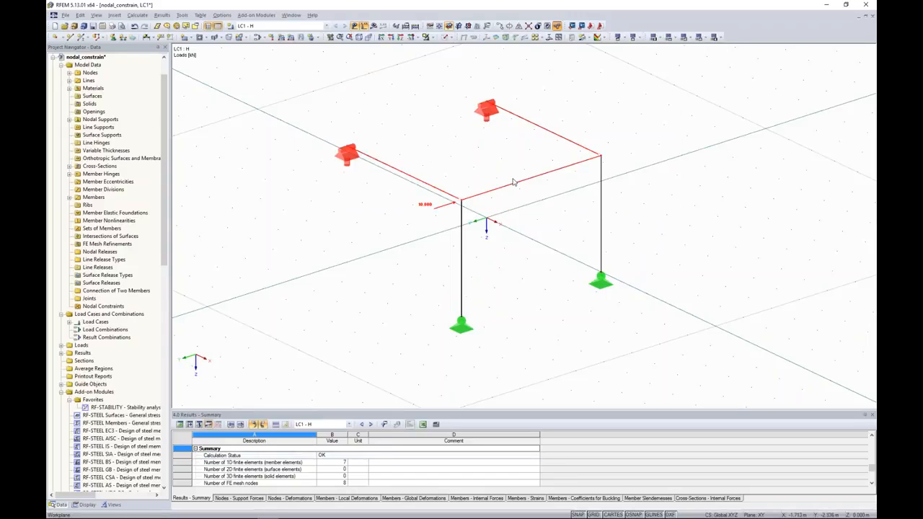
key("Escape")
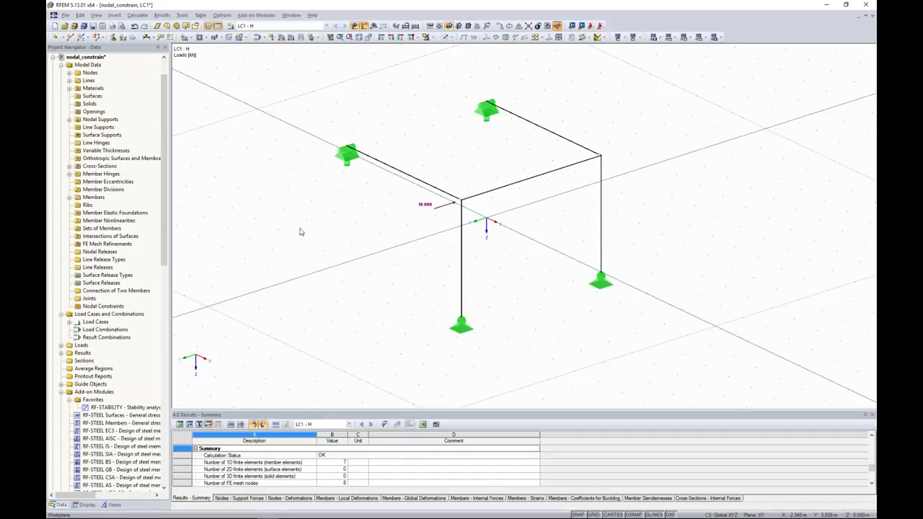
- Start a new nodal constraint and assign it to the four roof corner nodes 5-8
right_click(88, 310)
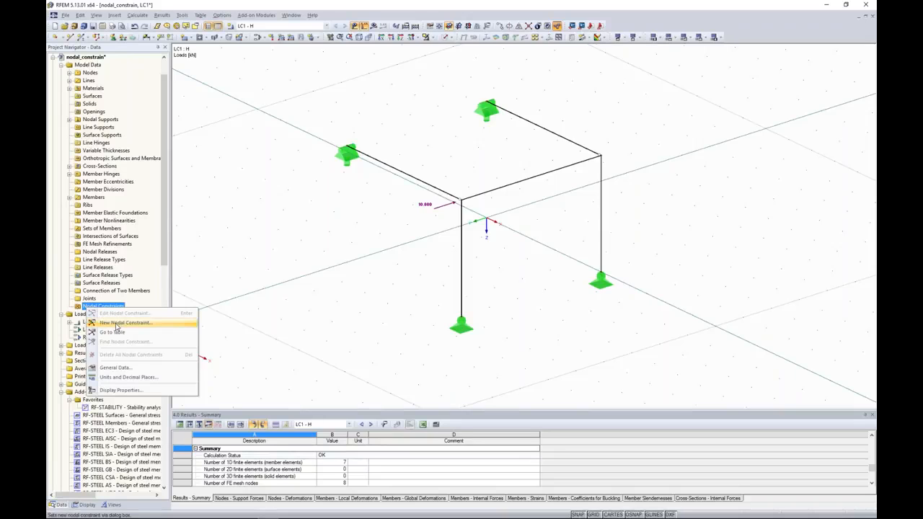
left_click(117, 323)
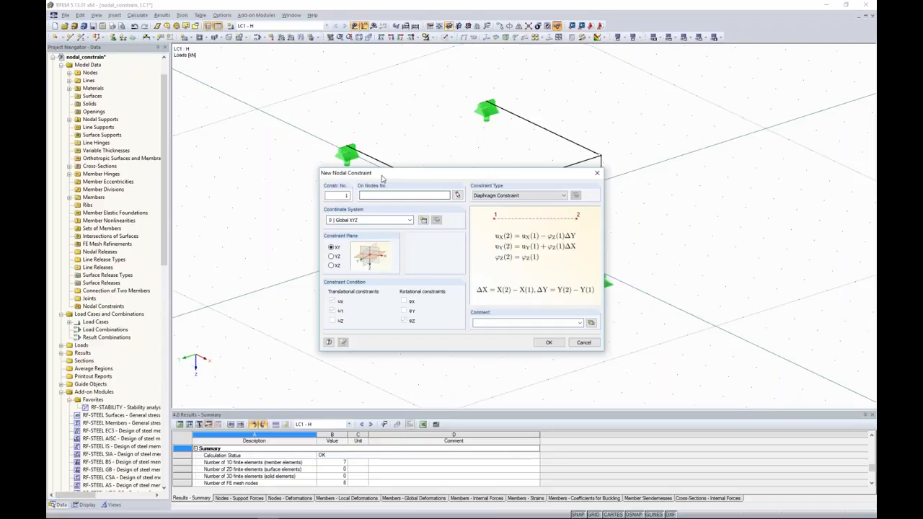
left_click_drag(385, 175, 400, 221)
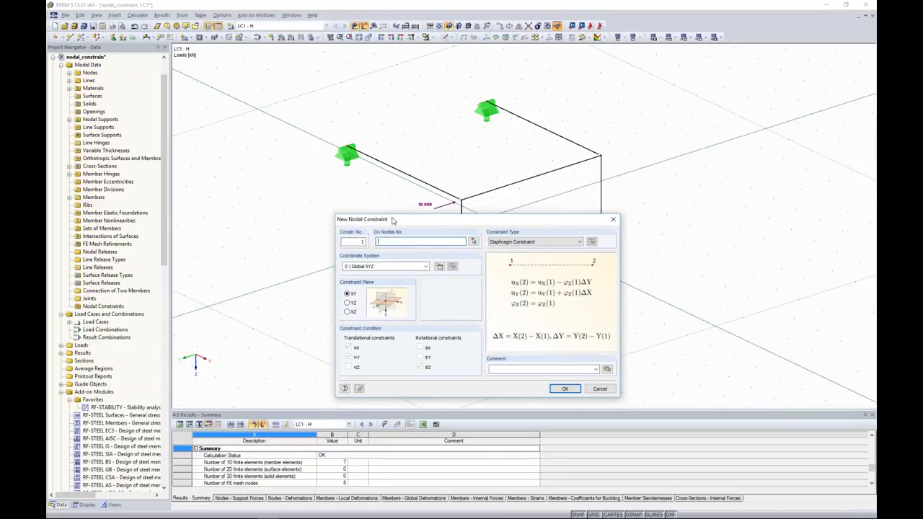
left_click(473, 242)
left_click(607, 152)
left_click(461, 199)
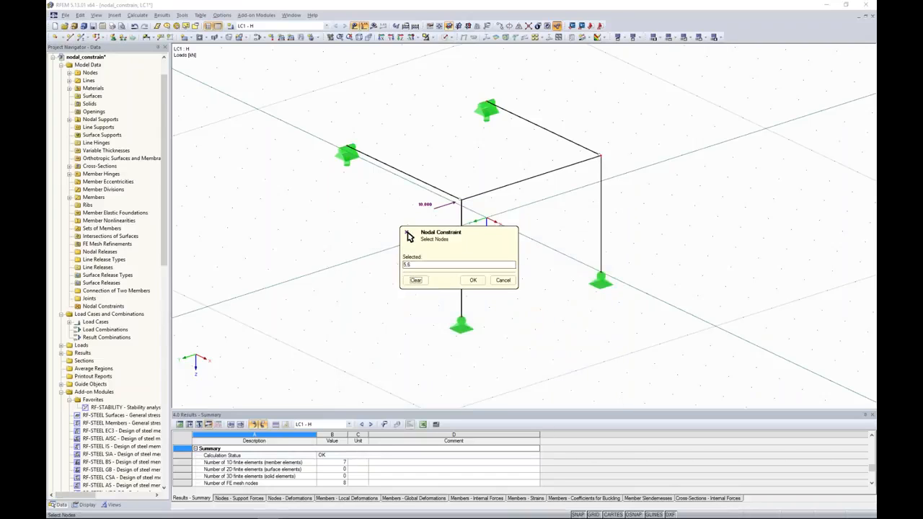
left_click(488, 101)
left_click(346, 147)
left_click(472, 280)
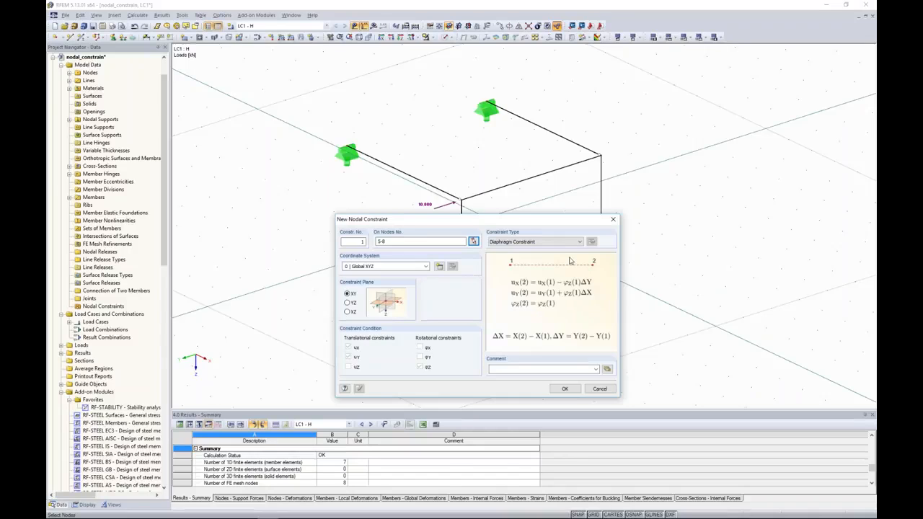
- Try the YZ and XZ constraint planes and the Equal Condition Constraint type with its translational and rotational conditions
left_click(346, 304)
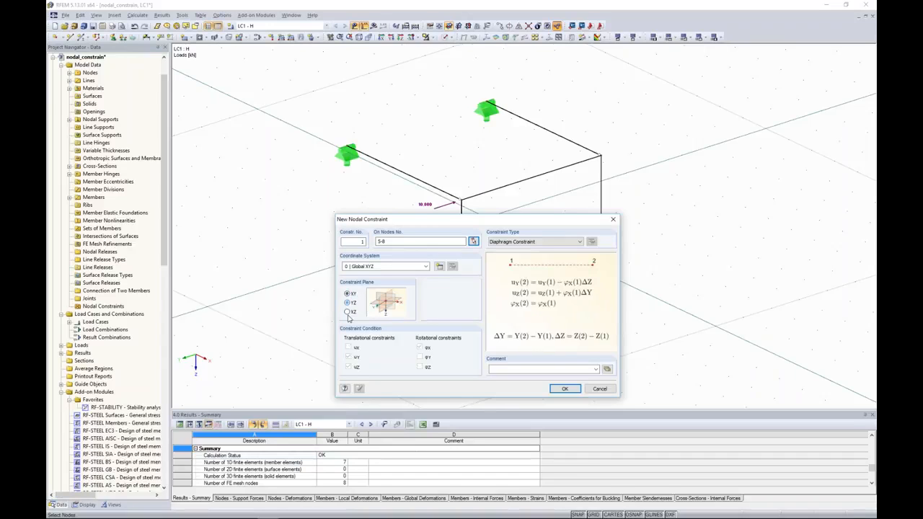
left_click(348, 311)
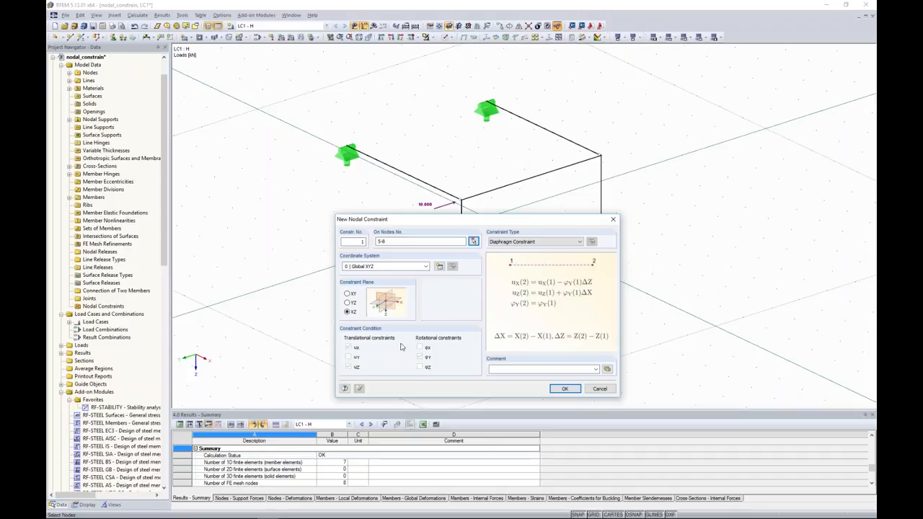
left_click(349, 303)
left_click(543, 242)
left_click(534, 253)
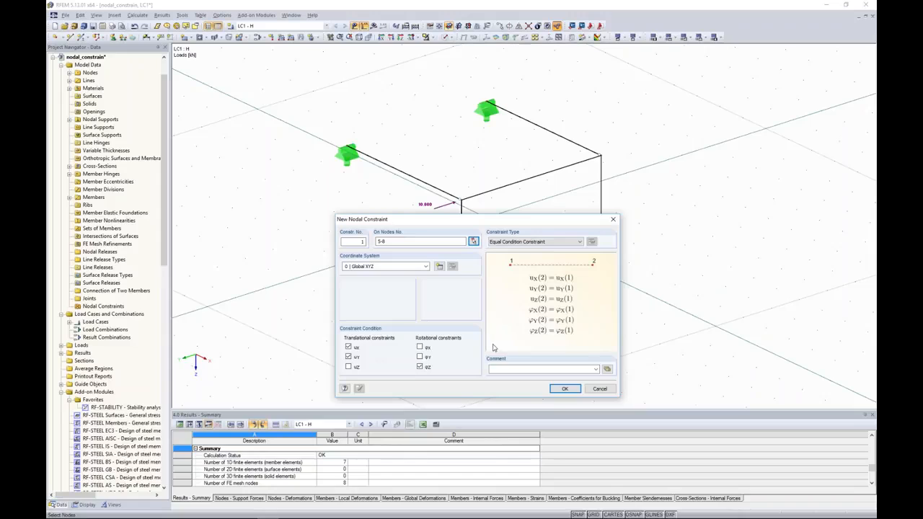
left_click(420, 348)
- Create the nodal constraint as a Diaphragm Constraint in the XY plane
left_click(538, 243)
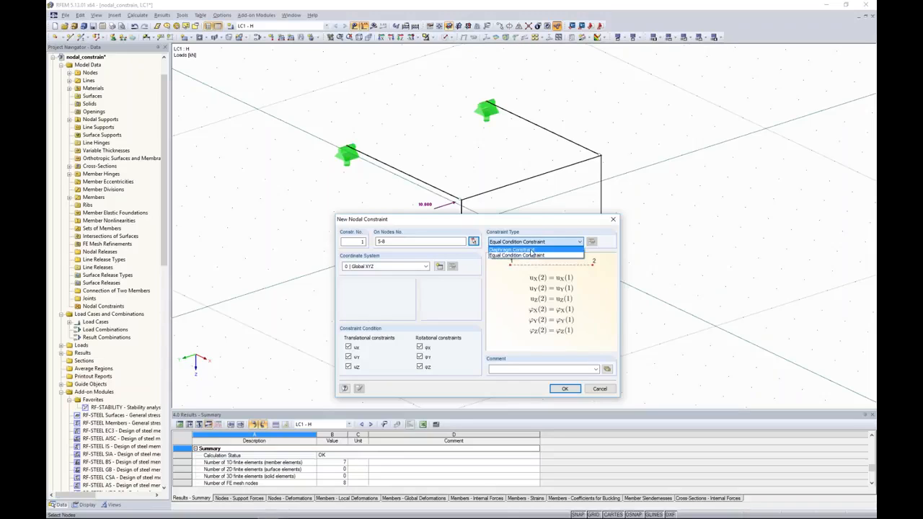
left_click(532, 249)
left_click(350, 293)
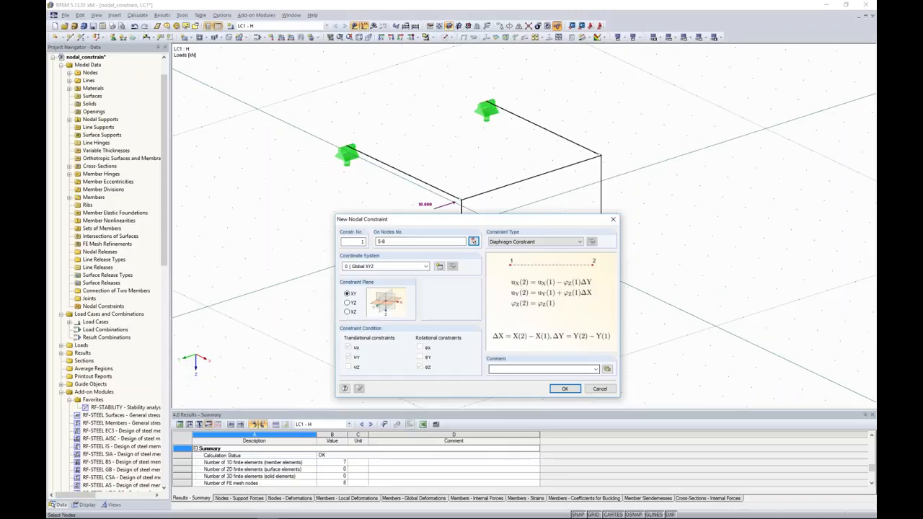
left_click(563, 389)
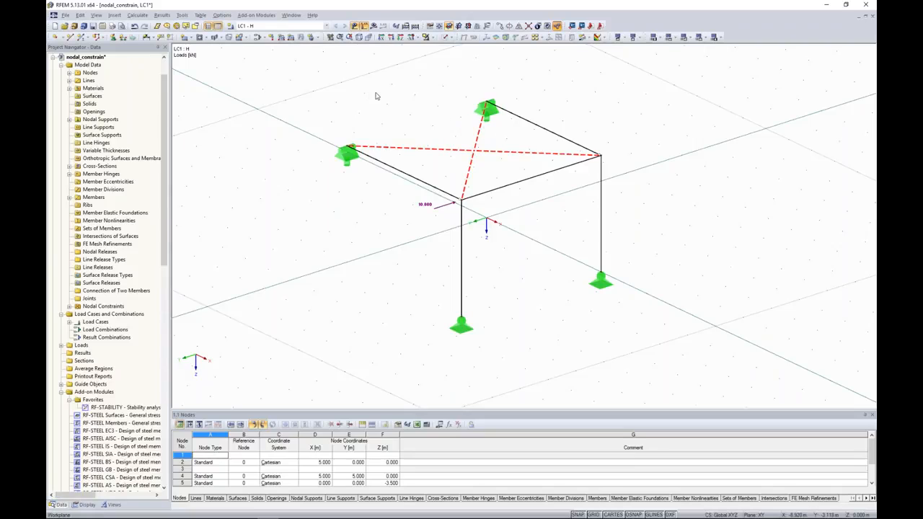
- Calculate load case LC1 with the diaphragm constraint and display the frame's global deformations and support reactions
left_click(375, 27)
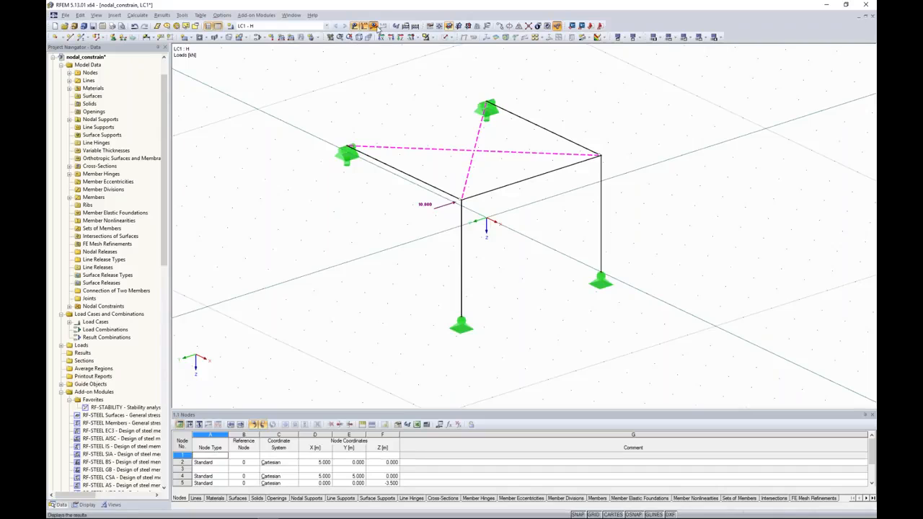
left_click(445, 277)
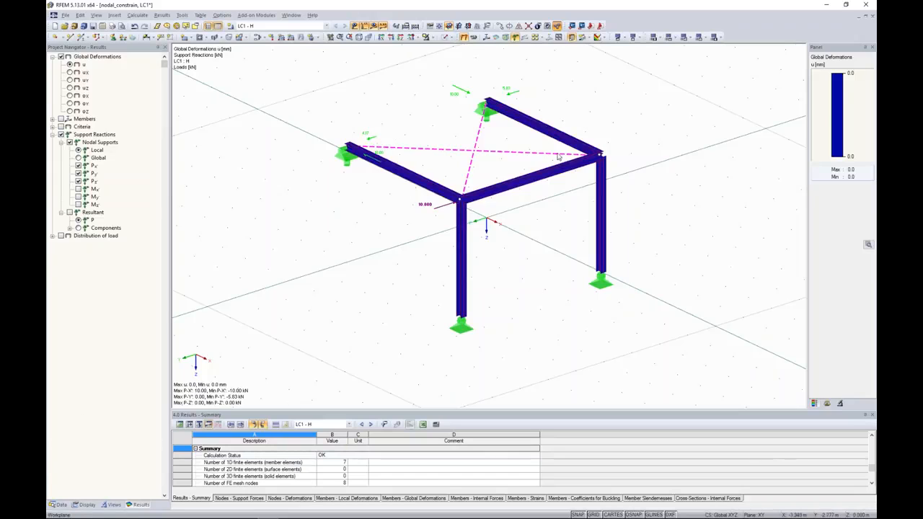
left_click(482, 153)
- Switch to the nodal_release model
left_click(59, 505)
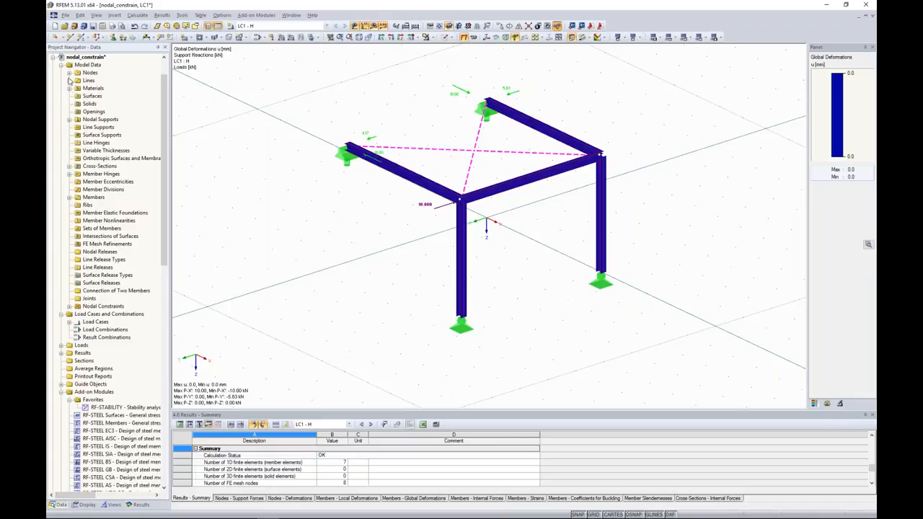
left_click(53, 57)
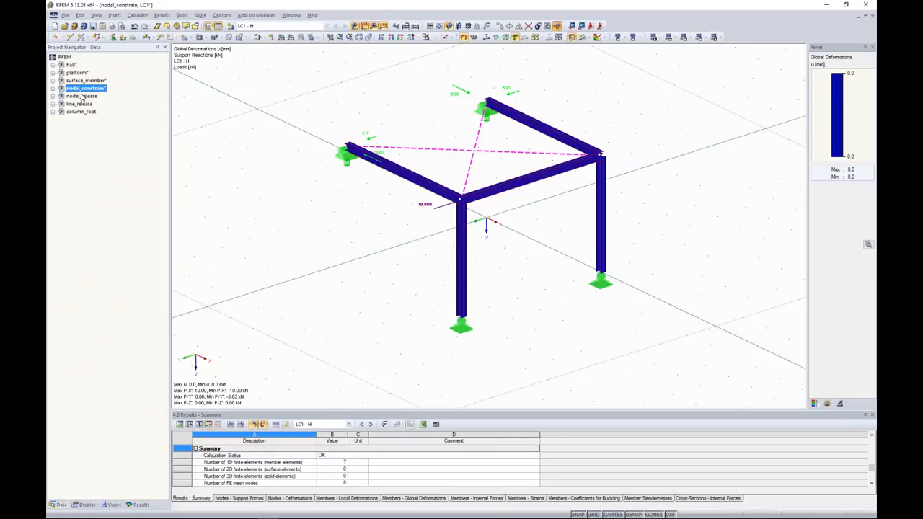
left_click(83, 96)
double_click(82, 96)
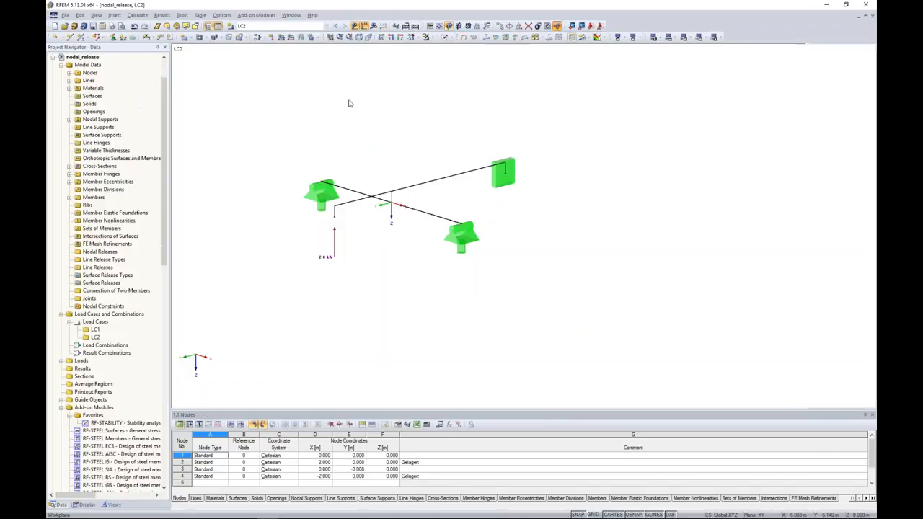
- Examine the member eccentricity assigned to the upper crossing beam, and close its settings without changing them
middle_click_drag(411, 198, 511, 181)
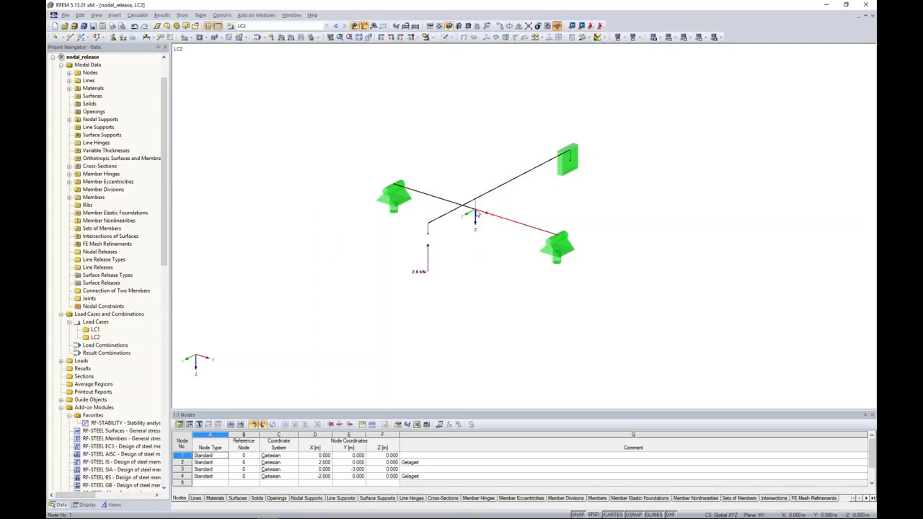
scroll(467, 207, "up", 3)
scroll(468, 207, "up", 2)
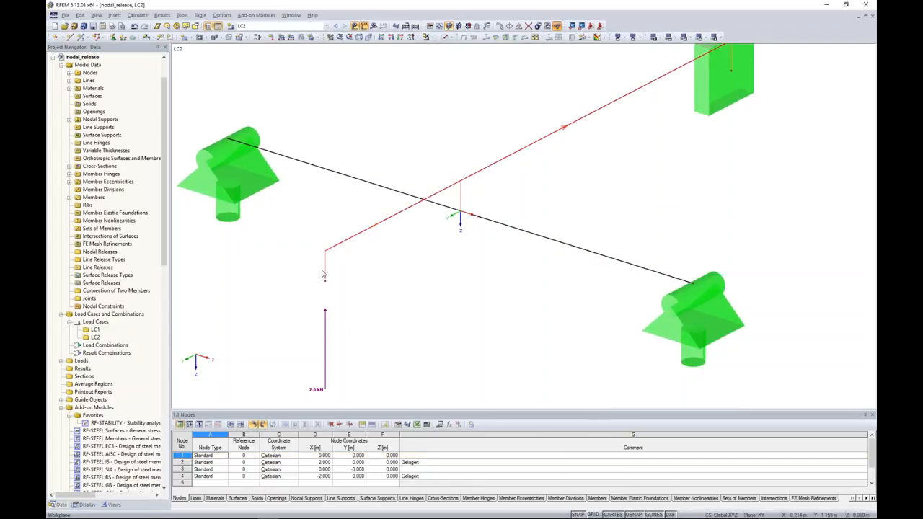
right_click(334, 249)
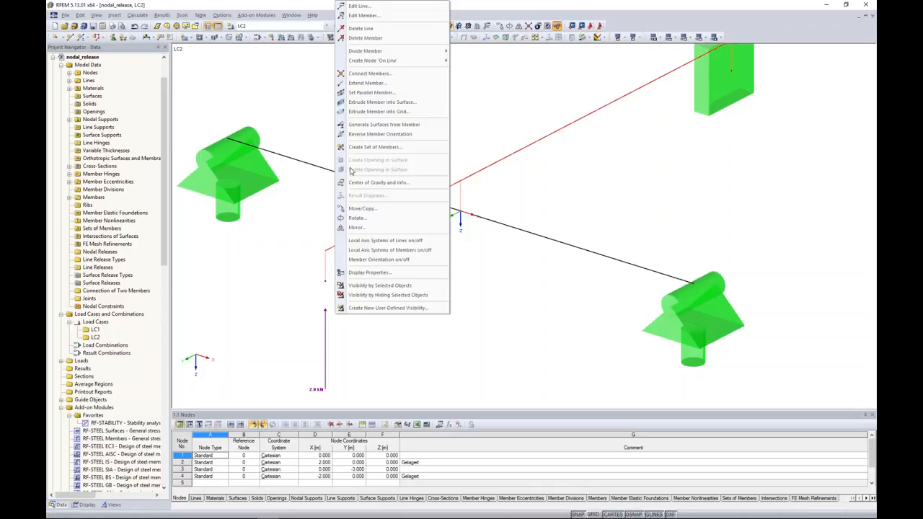
left_click(365, 16)
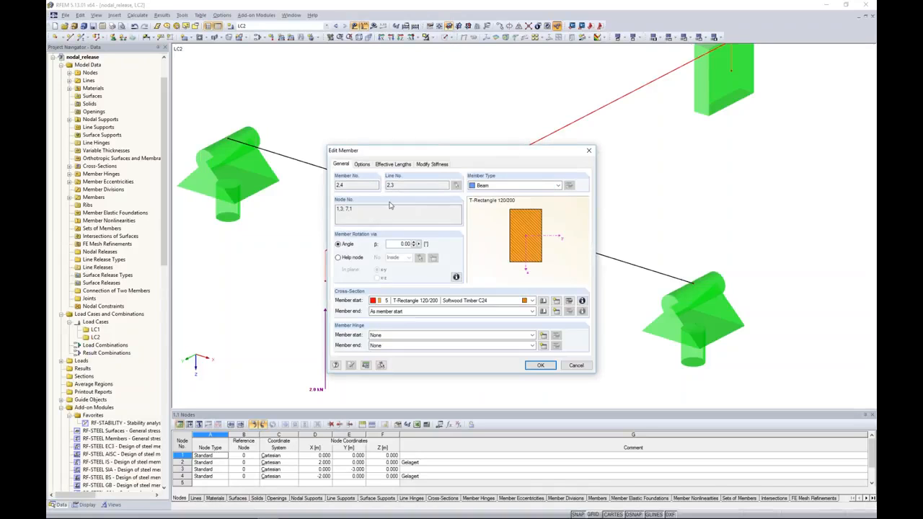
left_click(362, 163)
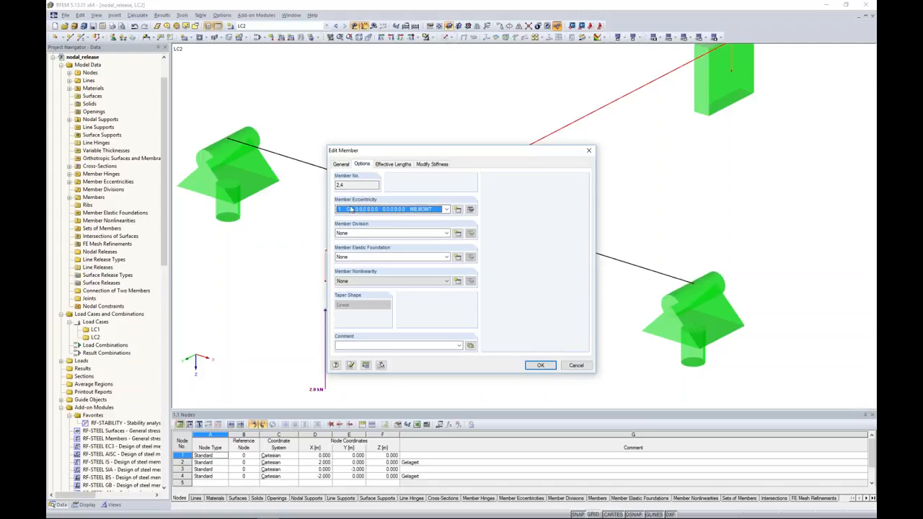
left_click(470, 209)
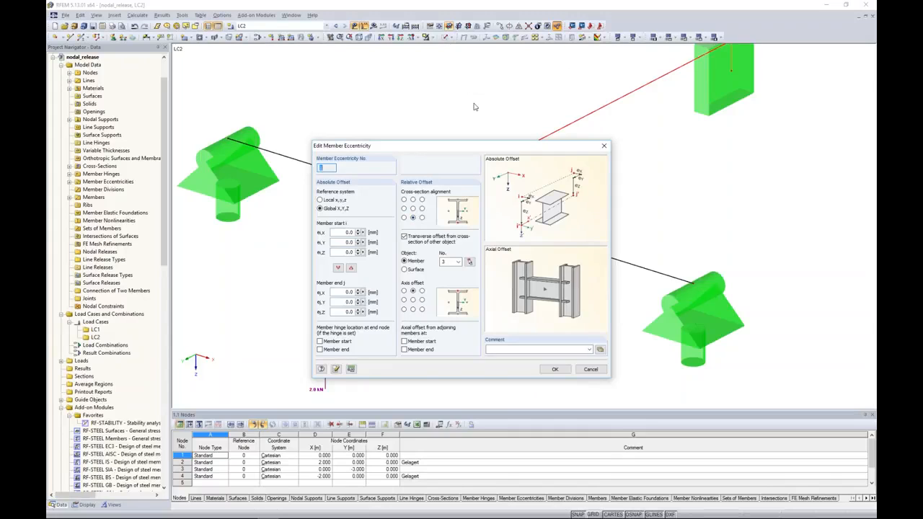
left_click(604, 146)
left_click(590, 150)
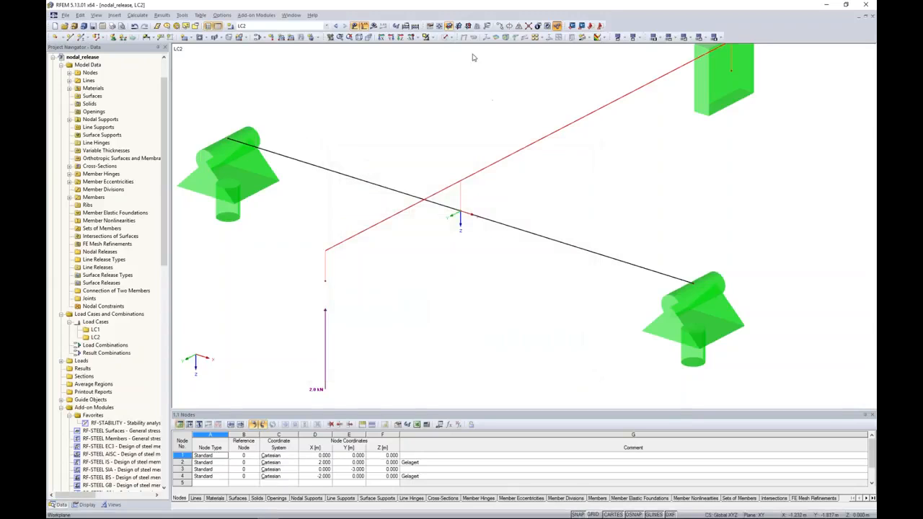
- Display the crossing beams as rendered solids and switch to load case LC1
left_click(443, 38)
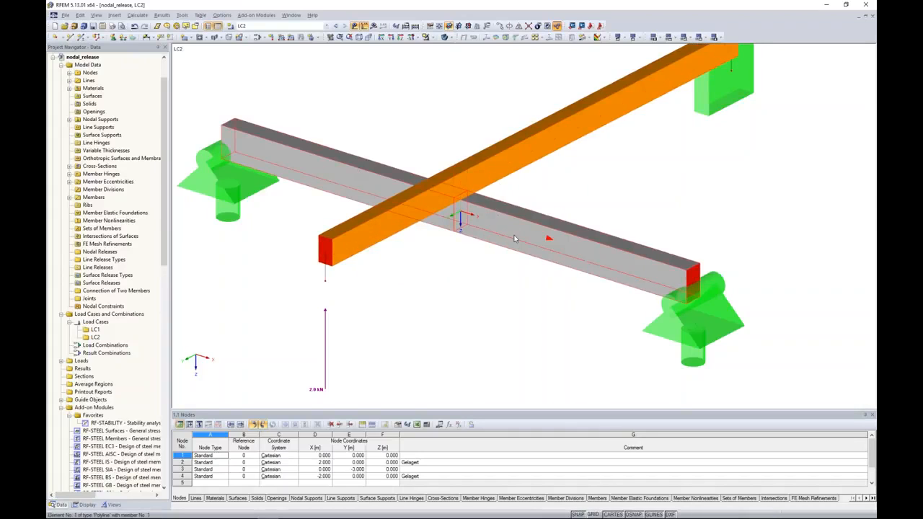
left_click(335, 25)
scroll(323, 94, "down", 2)
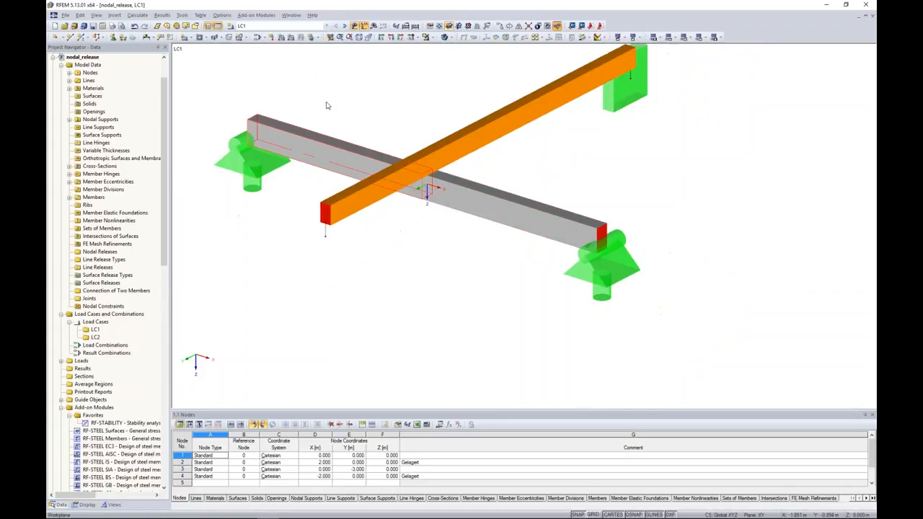
- Review the point load of load case LC2, then calculate load case LC1 and display the crossing beams' global deformations
left_click(339, 27)
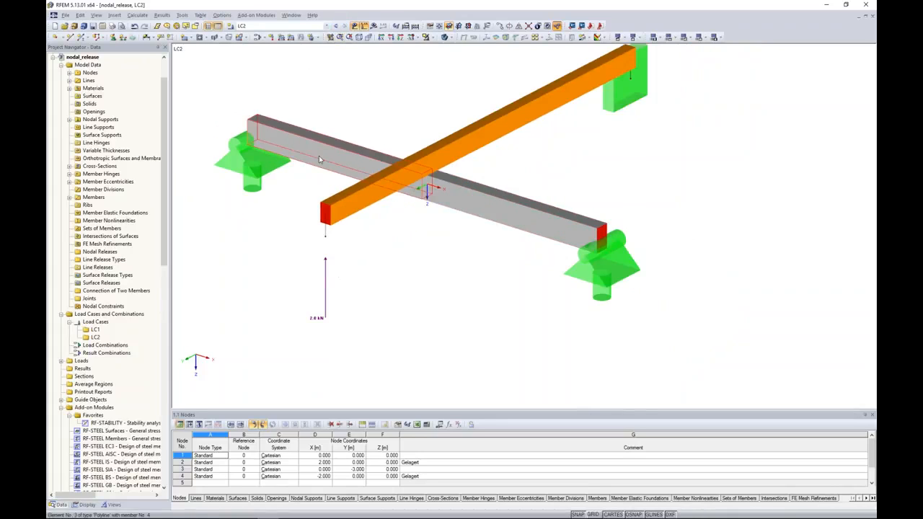
left_click(335, 26)
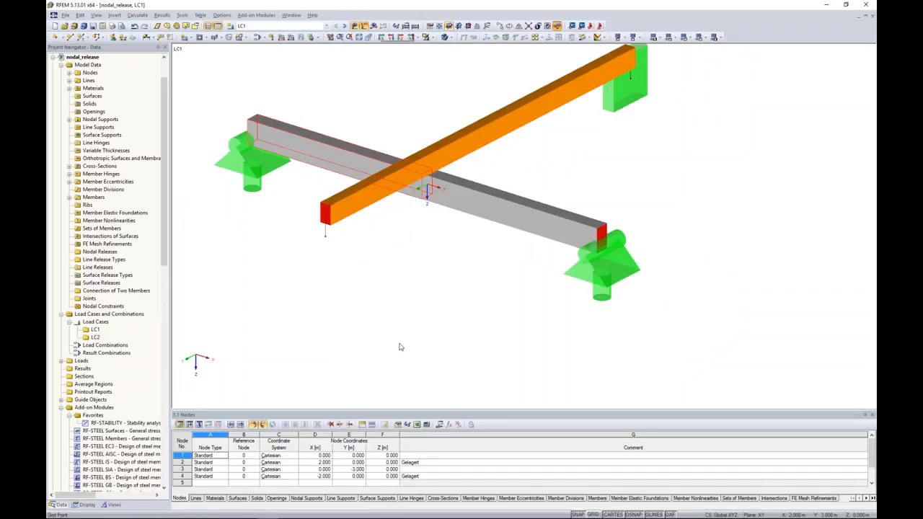
left_click(373, 26)
key("Return")
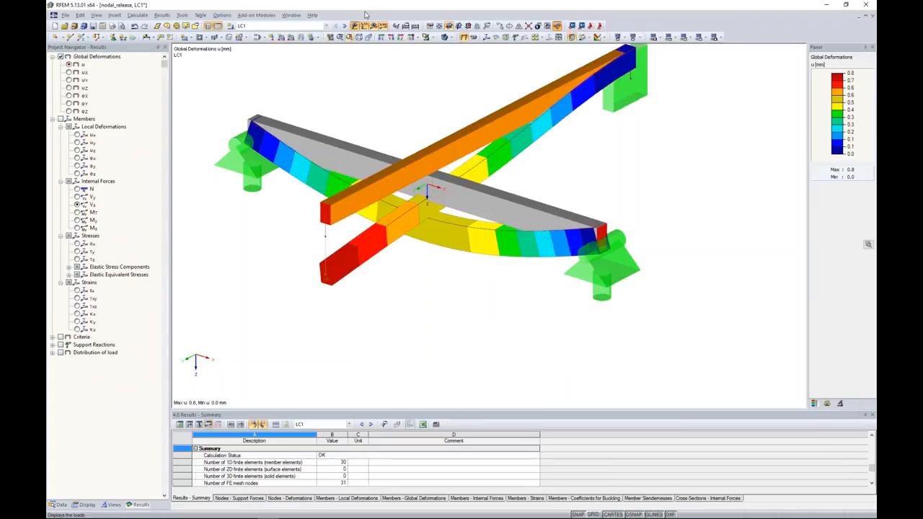
- Calculate load case LC2 and display the crossing beams' global deformations
left_click(344, 26)
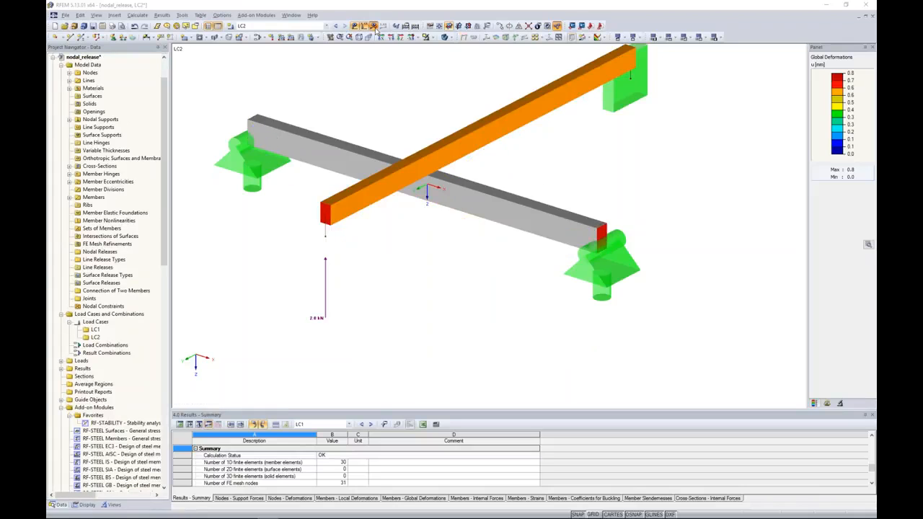
left_click(373, 26)
left_click(440, 275)
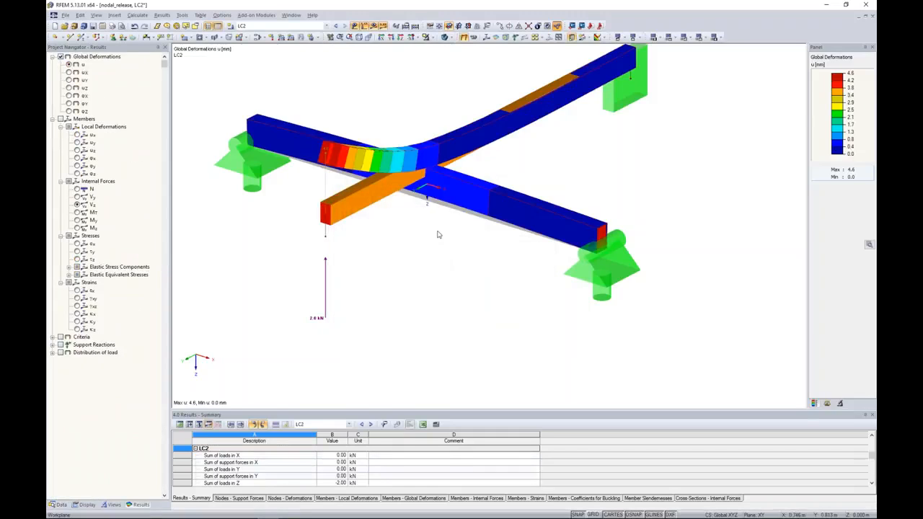
- Examine the V-z shear force diagrams of both crossing beams for LC2, in wireframe and rendered display
left_click(68, 119)
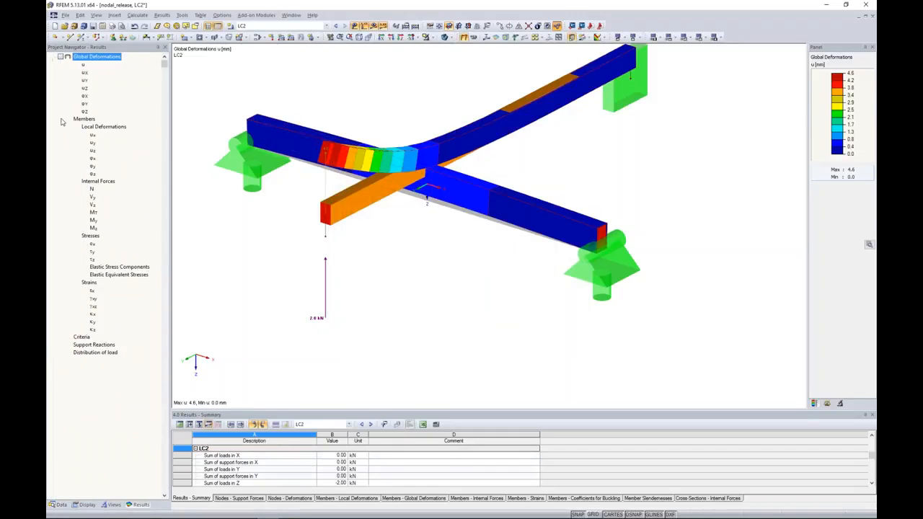
left_click(445, 37)
left_click(445, 37)
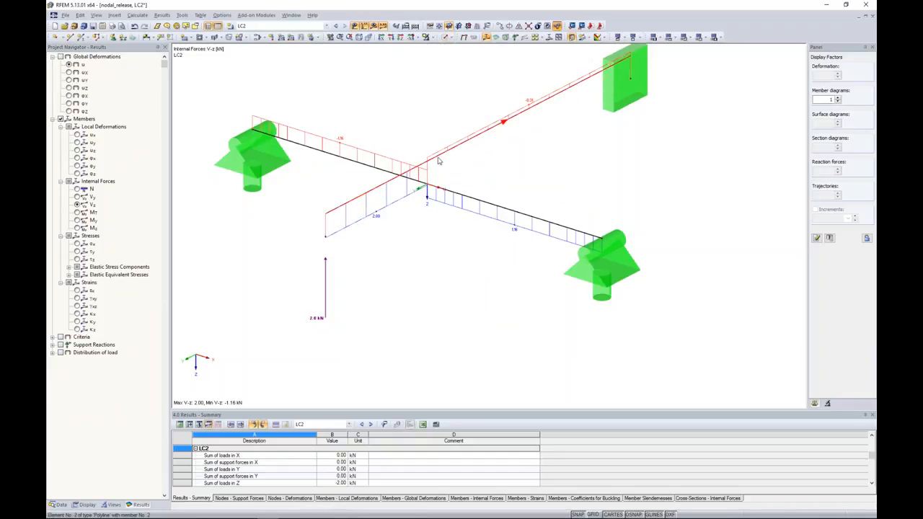
mouse_move(408, 175)
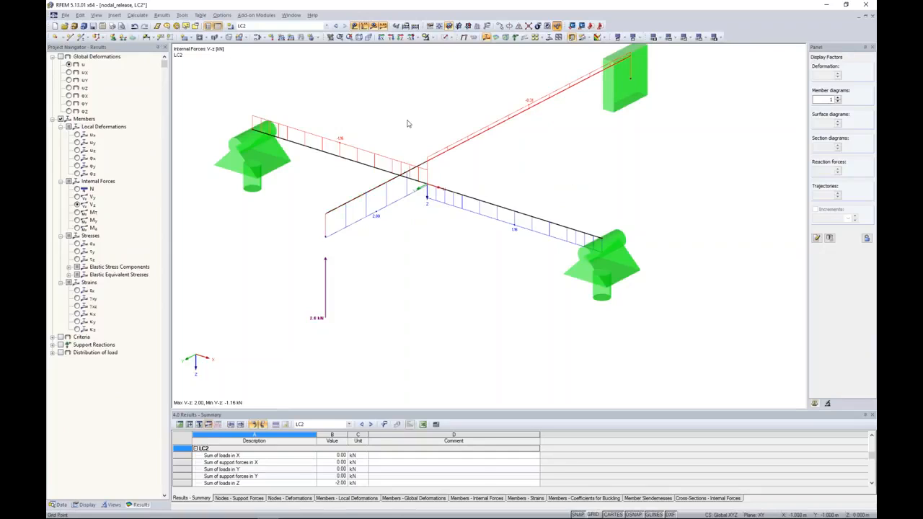
left_click(443, 39)
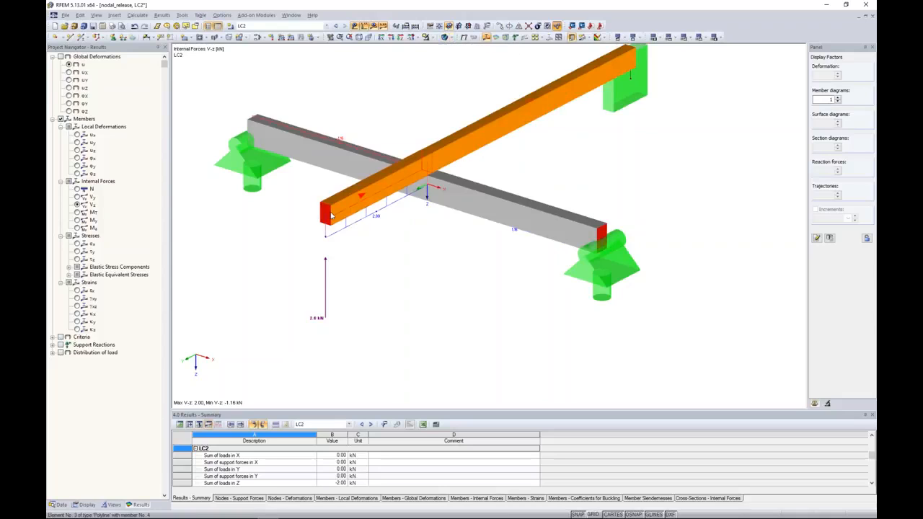
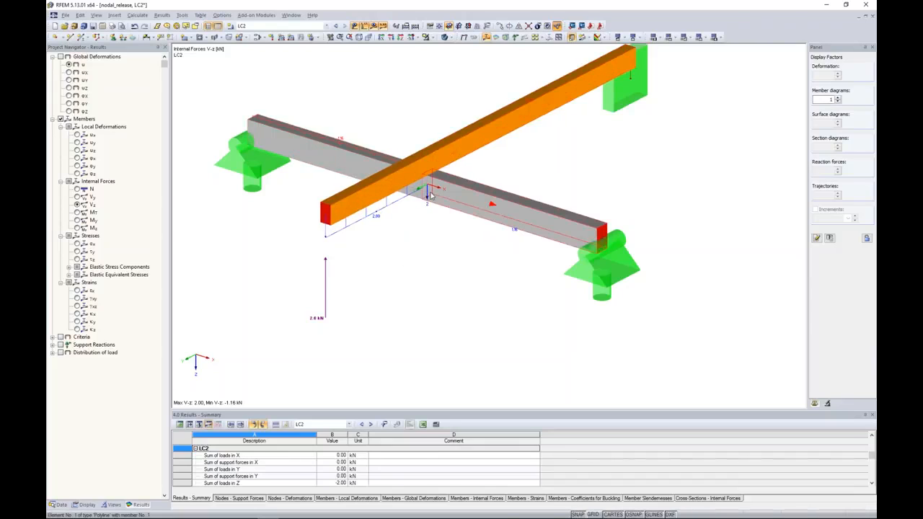
- Hide the results in wireframe display and start a new nodal release at node 1, where the beams cross
left_click(58, 504)
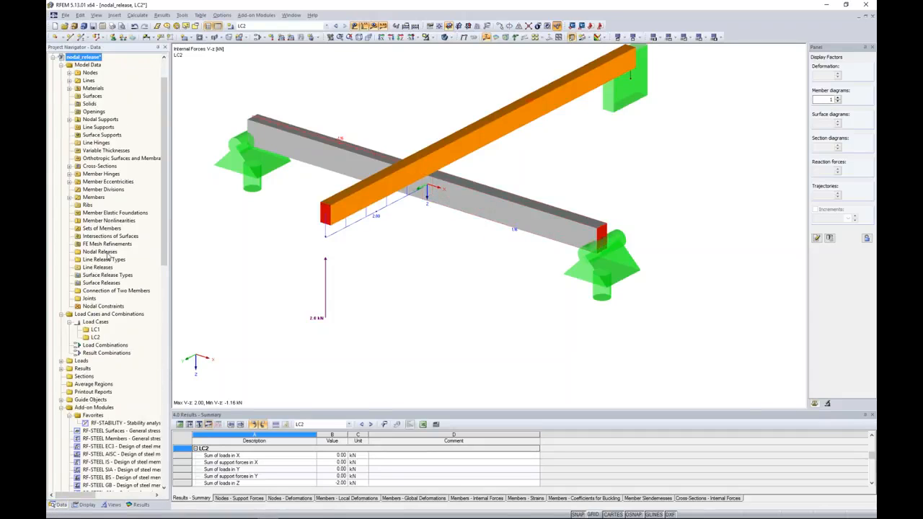
left_click(445, 38)
left_click(445, 39)
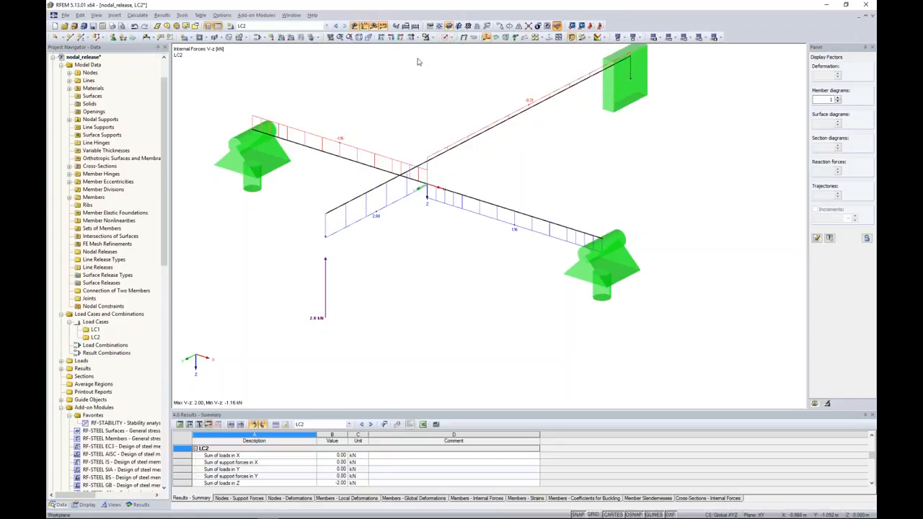
left_click(375, 26)
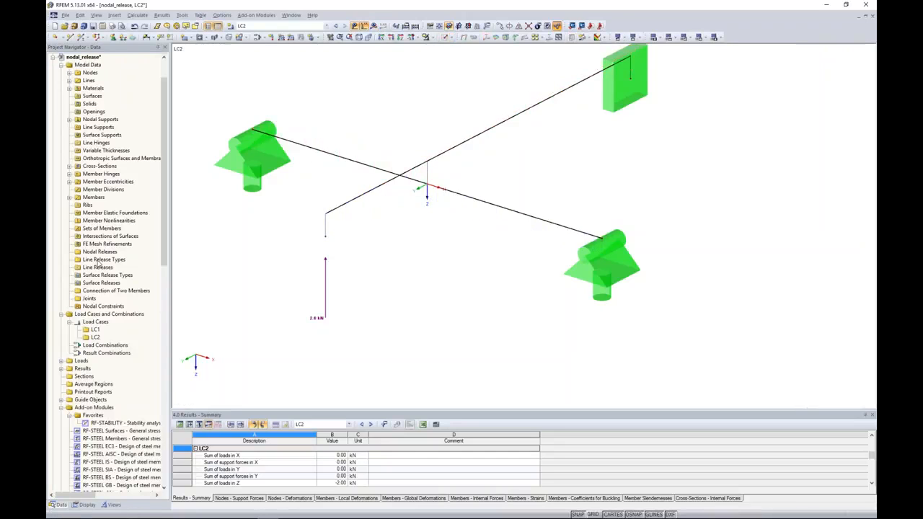
right_click(108, 252)
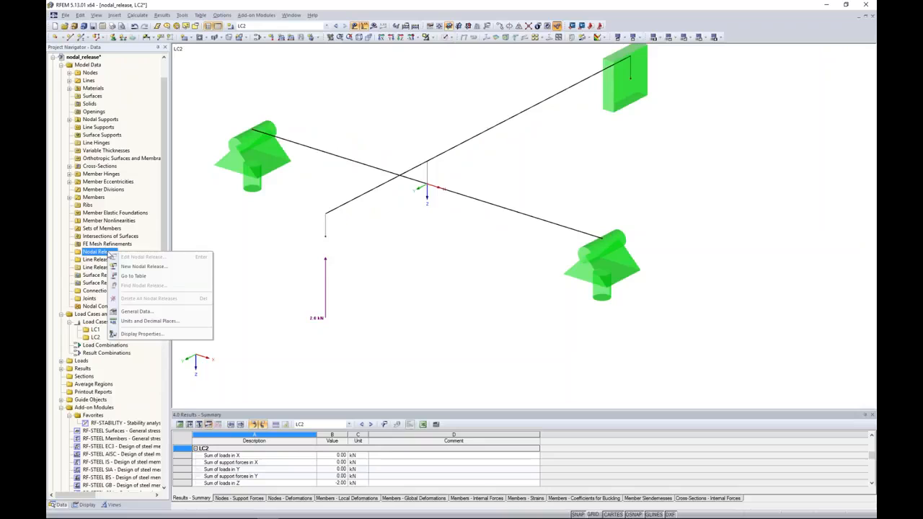
left_click(137, 267)
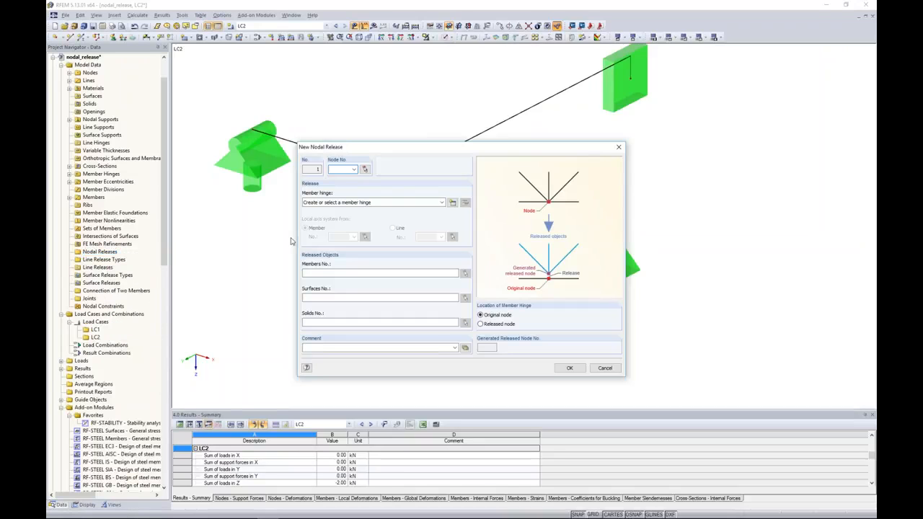
left_click(366, 169)
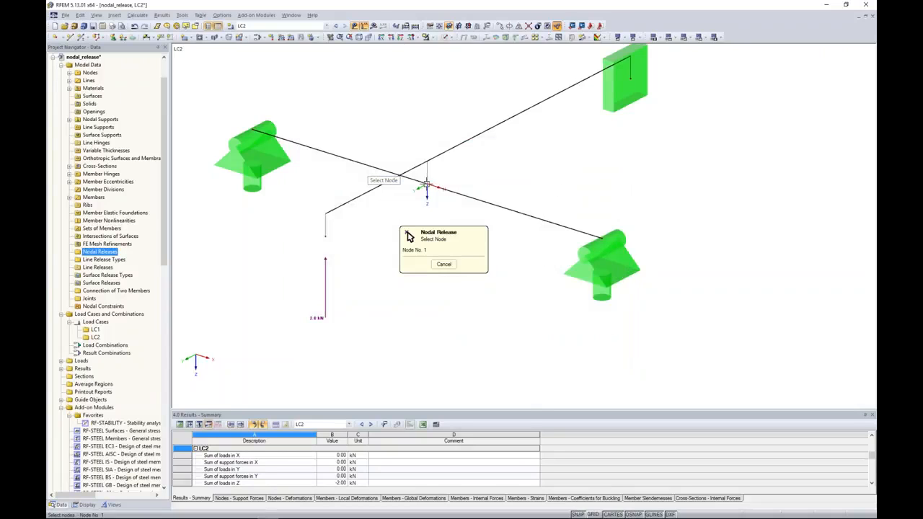
left_click(427, 184)
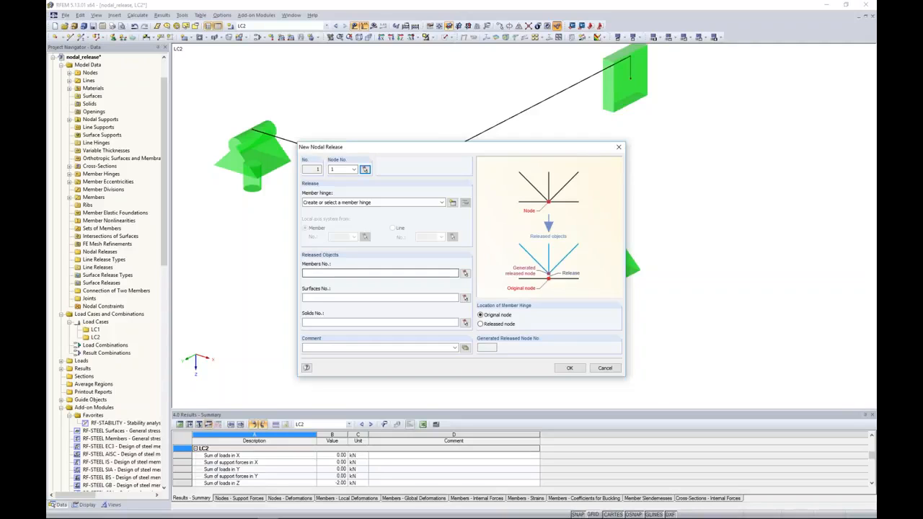
- Create a member hinge for the release in the global X,Y,Z system, releasing uY, uZ and φX while fixing φY and φZ
left_click(452, 202)
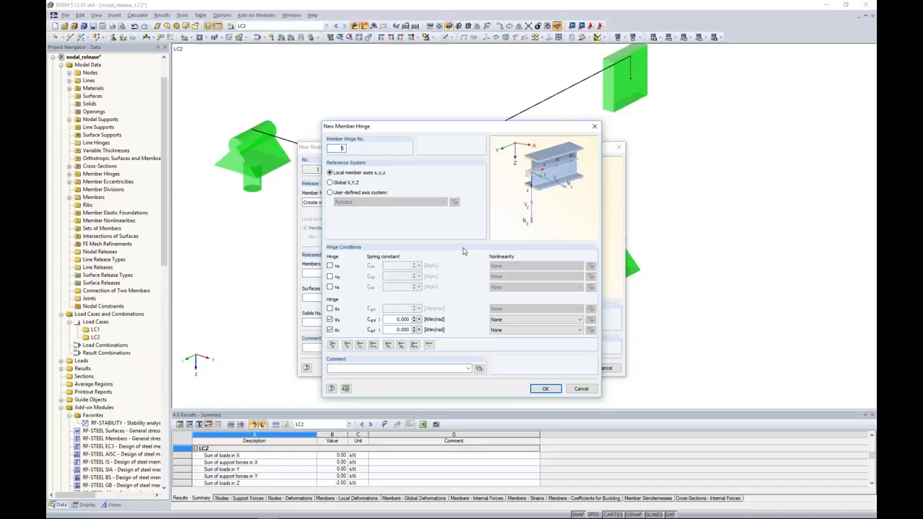
left_click(330, 183)
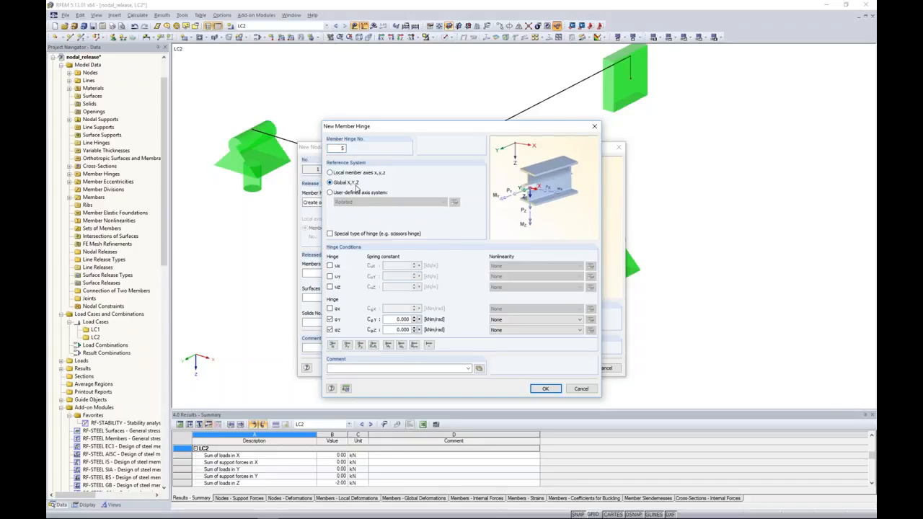
left_click(331, 277)
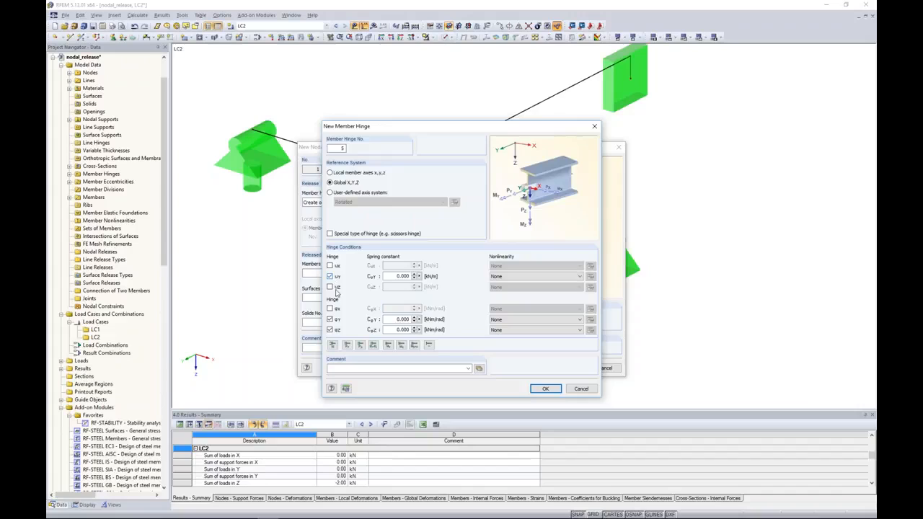
left_click(330, 288)
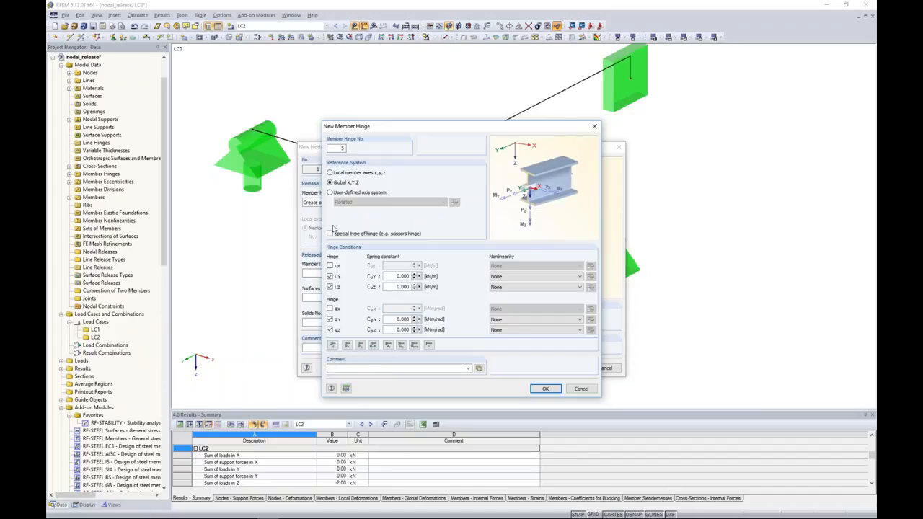
left_click(329, 308)
left_click(329, 319)
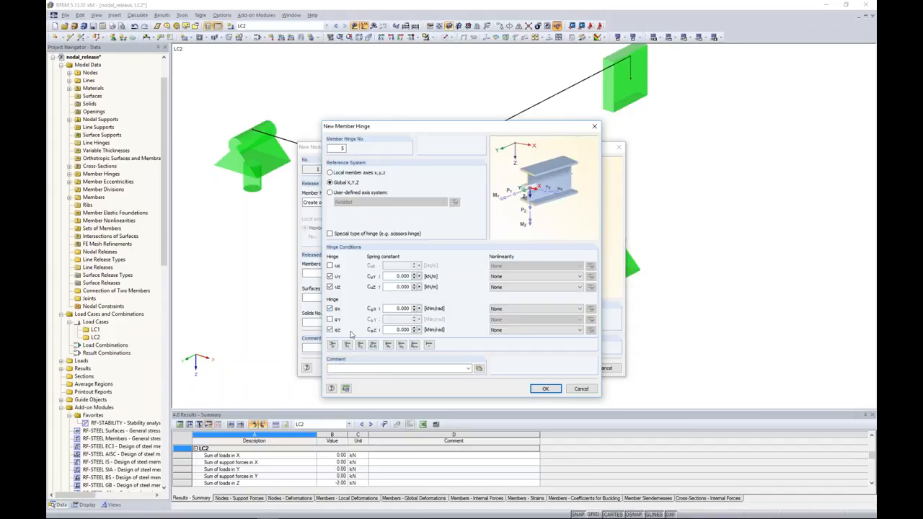
left_click(330, 329)
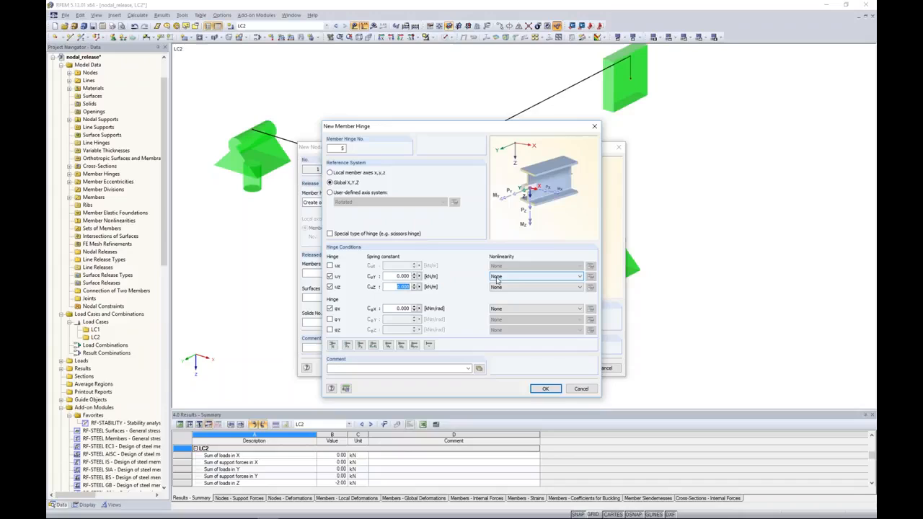
- Set the hinge's uZ nonlinearity to Fixed if positive P-Z and accept the hinge
left_click(502, 288)
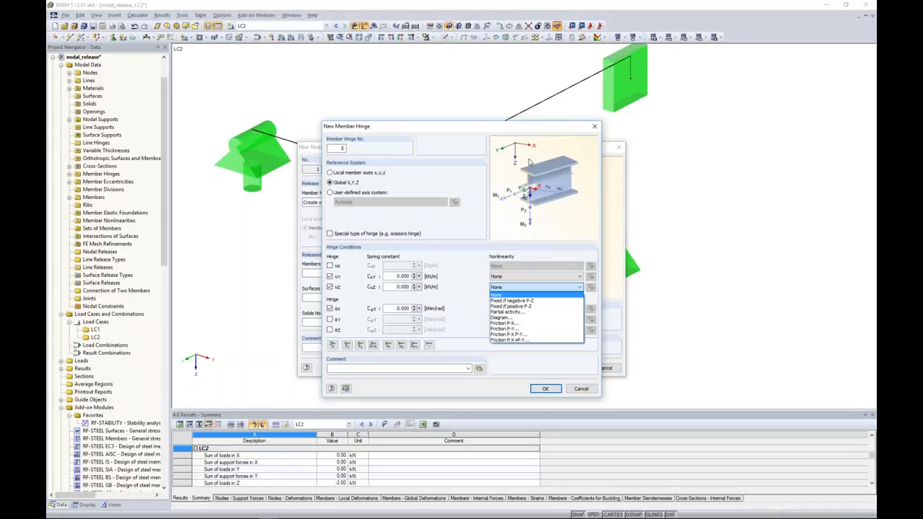
left_click(509, 306)
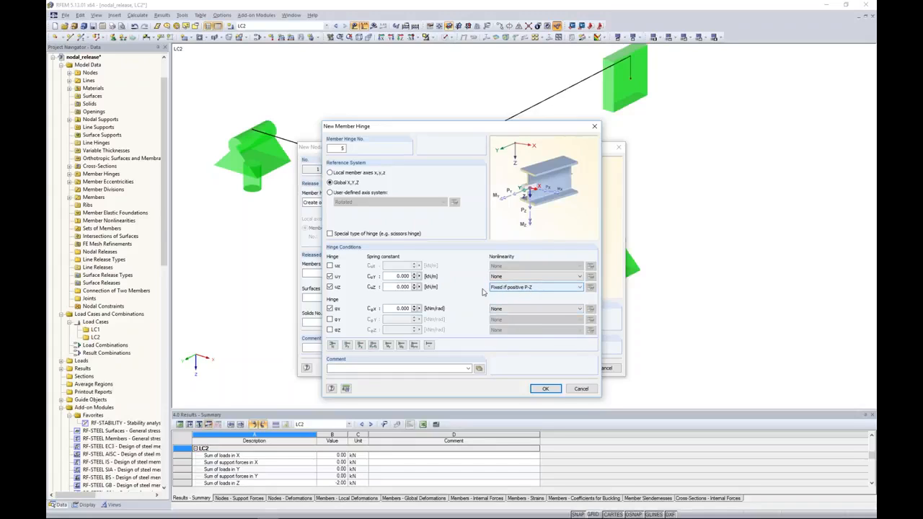
left_click(403, 286)
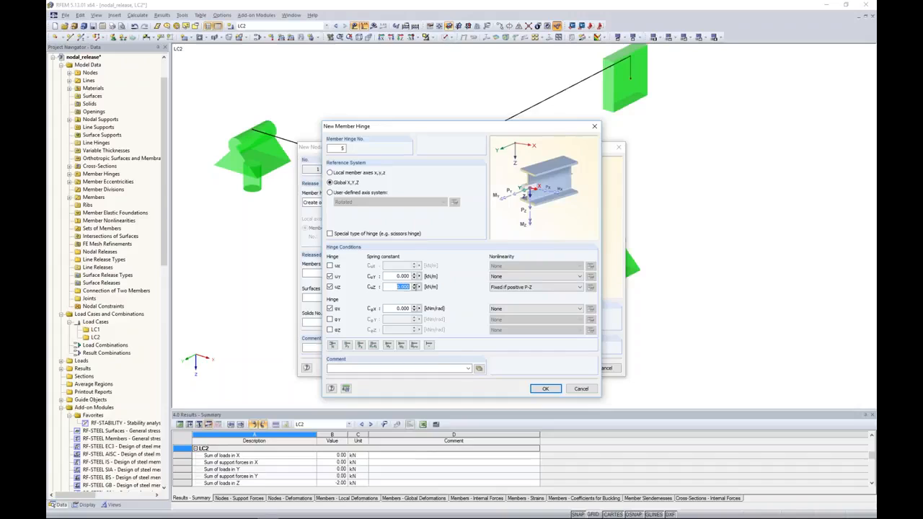
left_click(550, 388)
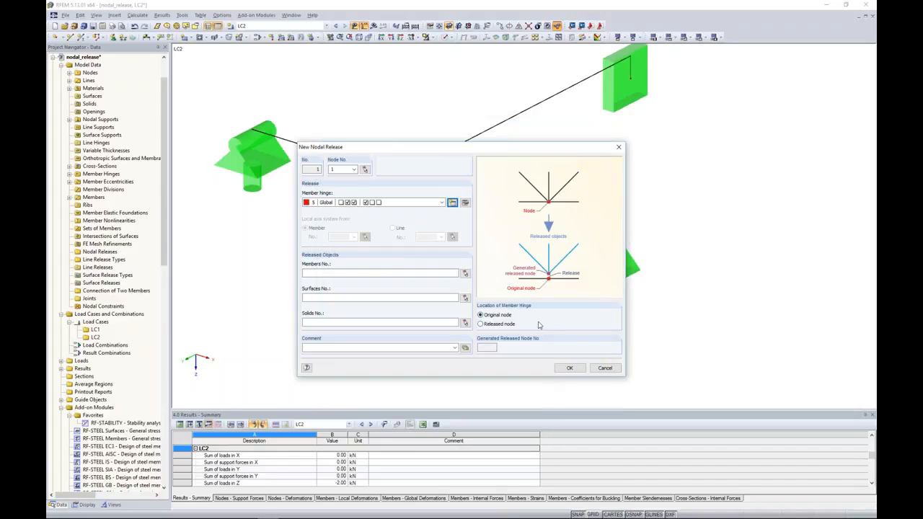
- Assign members 2 and 4 of the upper beam as the released objects and create the nodal release
left_click(379, 273)
left_click(465, 274)
left_click(384, 186)
left_click(443, 153)
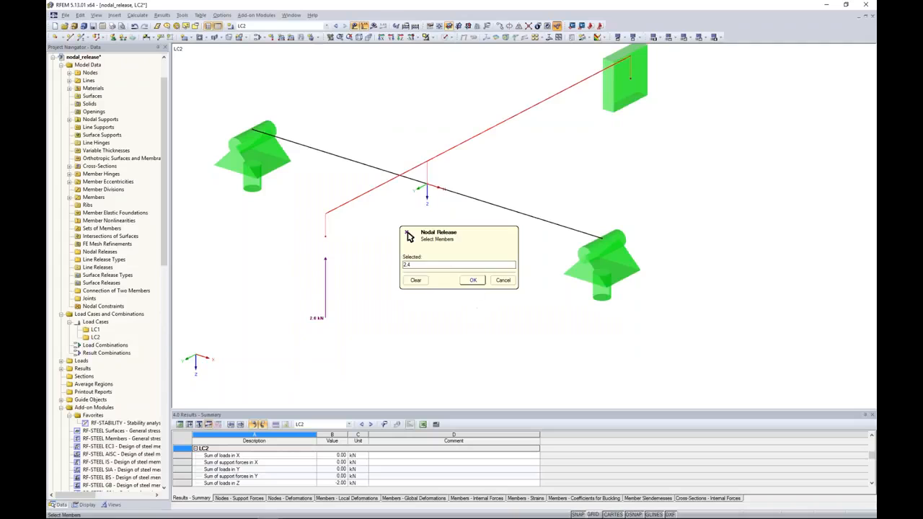
left_click(473, 280)
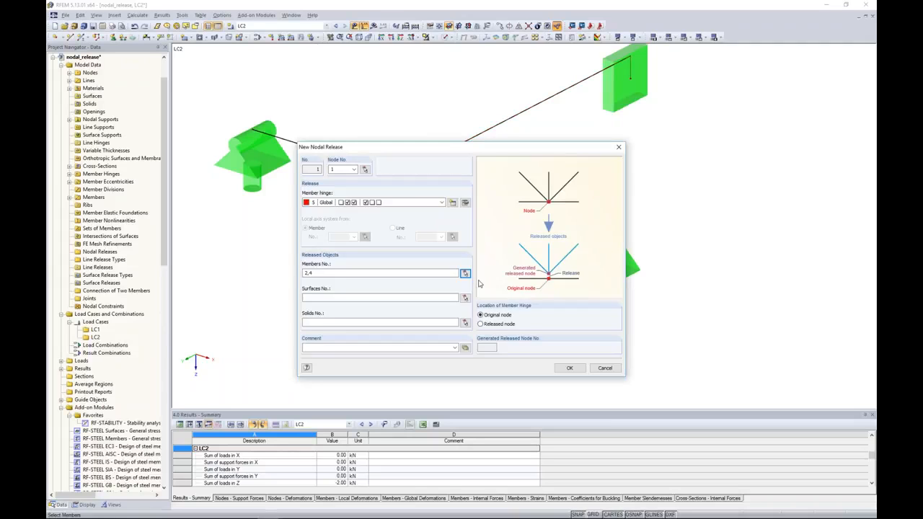
left_click(577, 370)
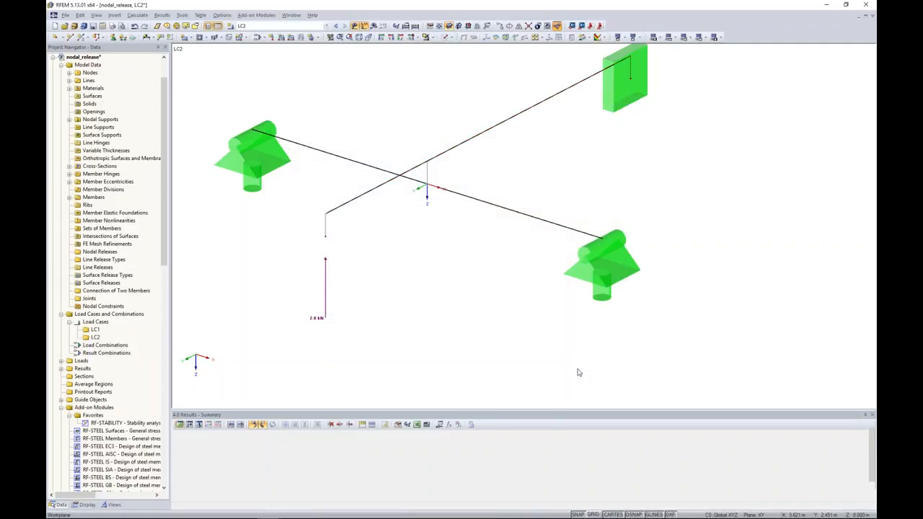
- Recalculate load case LC2 with the nodal release and display the beams' global deformations
left_click(374, 27)
left_click(446, 280)
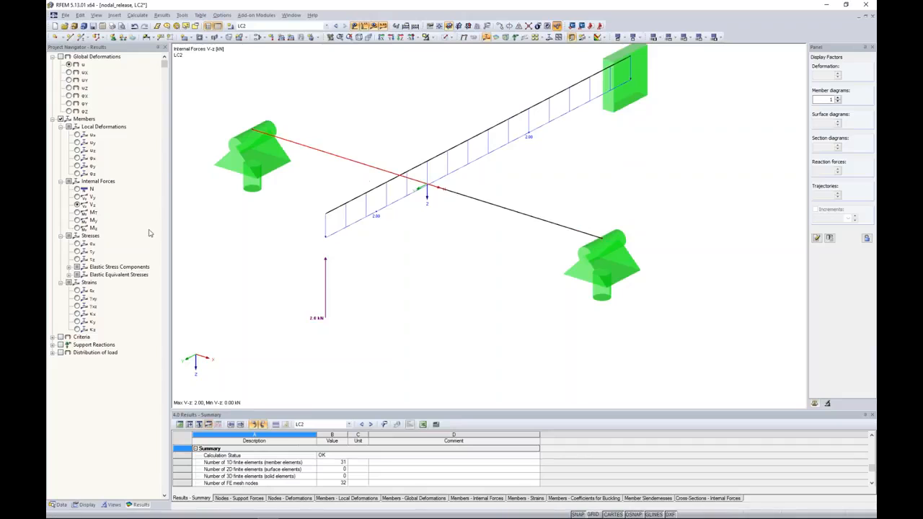
left_click(62, 57)
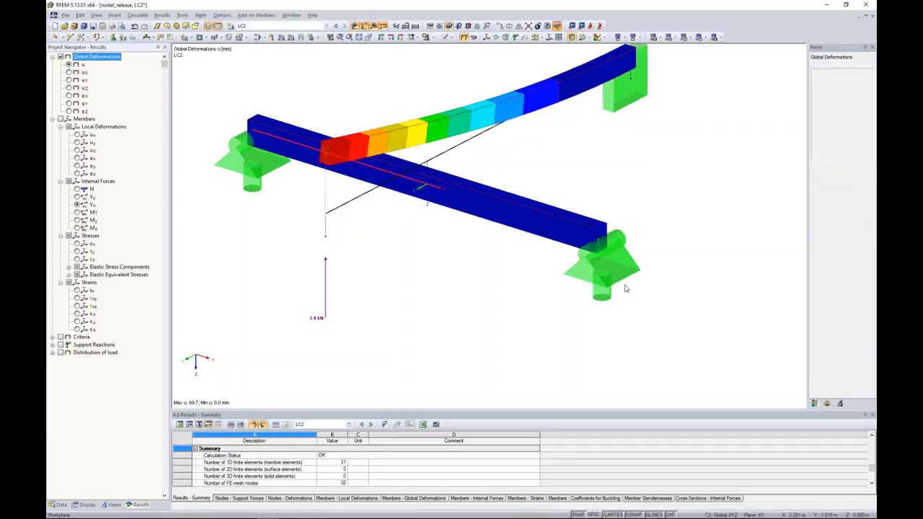
middle_click_drag(686, 305, 619, 270)
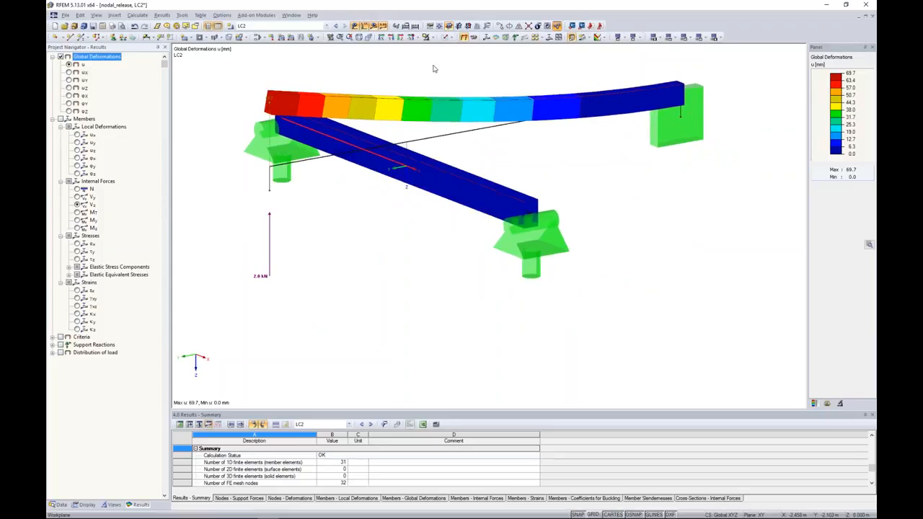
- Recalculate load case LC1 with the nodal release and display its global deformations, followed by the V-z shear forces
left_click(336, 27)
left_click(366, 26)
left_click(447, 278)
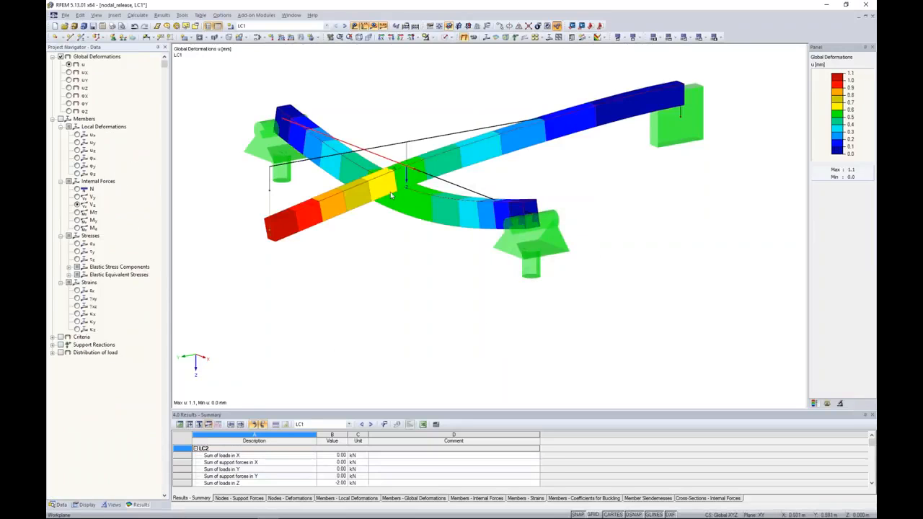
left_click(78, 204)
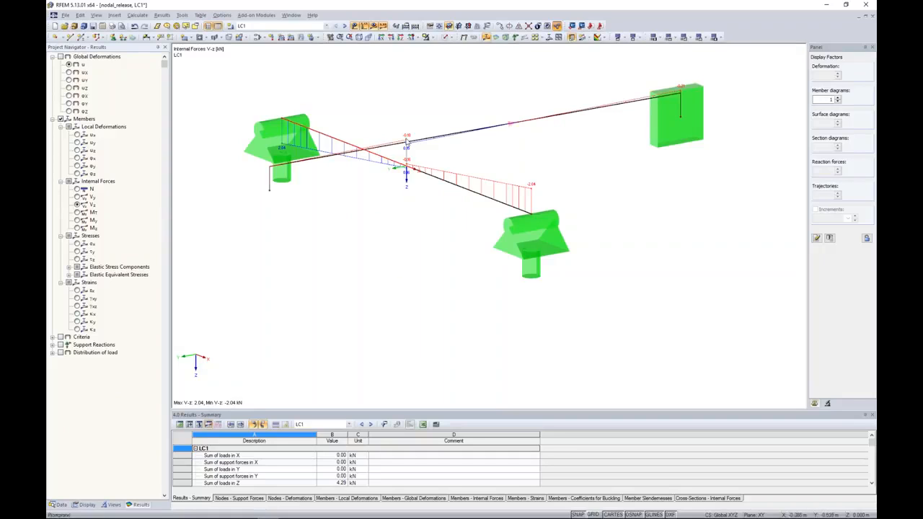
- Switch to the line_release model
left_click(58, 505)
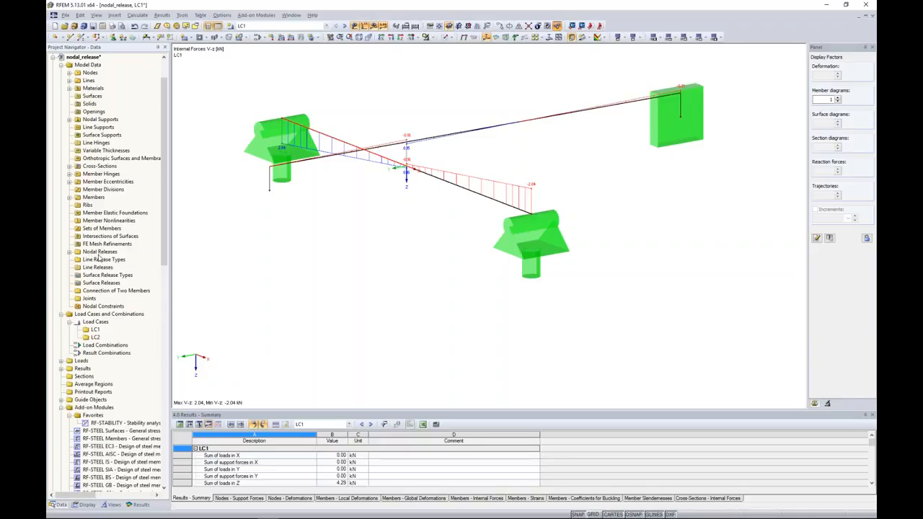
scroll(100, 257, "up", 2)
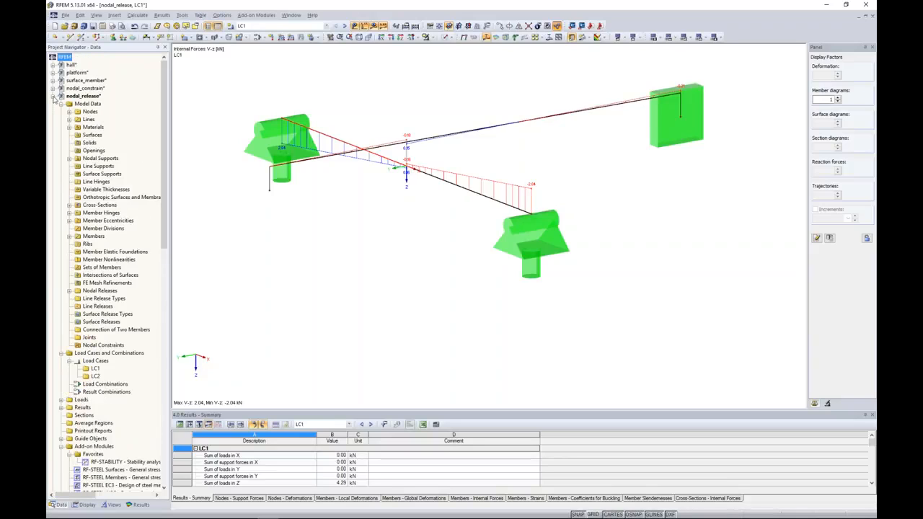
left_click(53, 96)
double_click(80, 104)
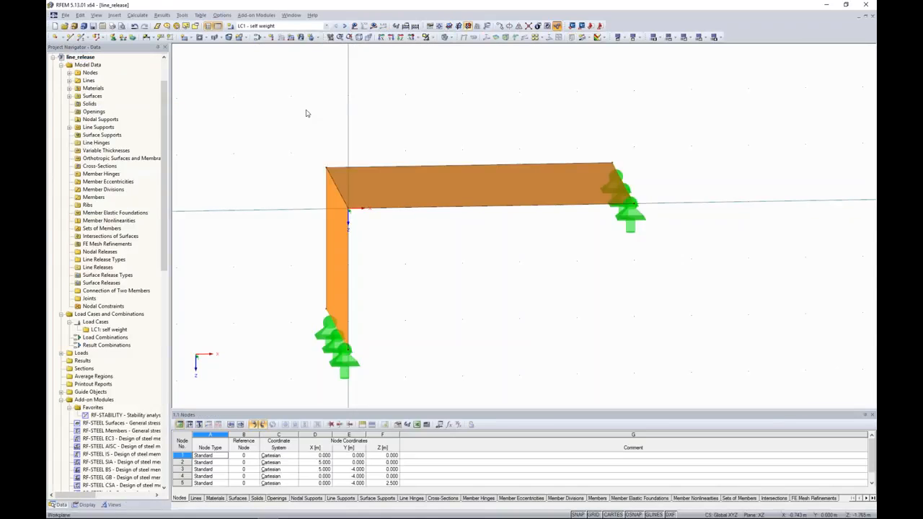
middle_click_drag(315, 114, 432, 124)
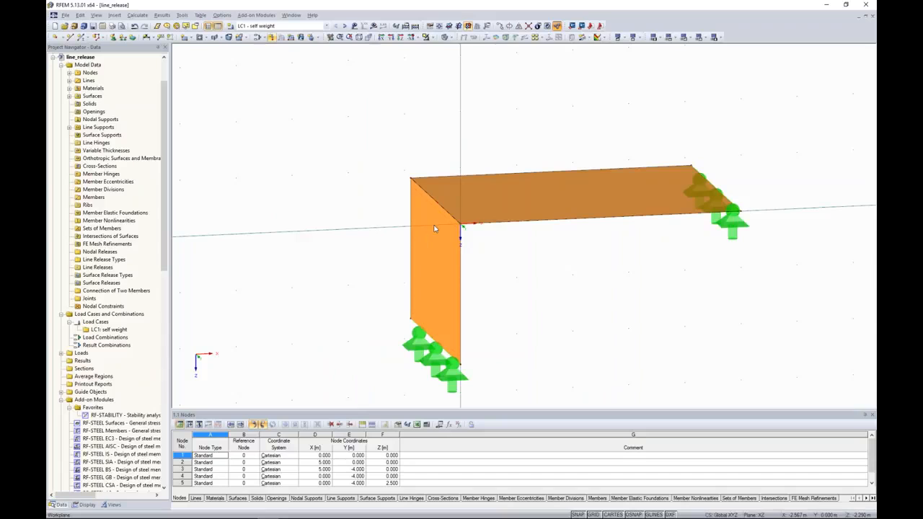
- Calculate load case LC1 - self weight and inspect the global deformations of the two rigidly connected surfaces
left_click(494, 198)
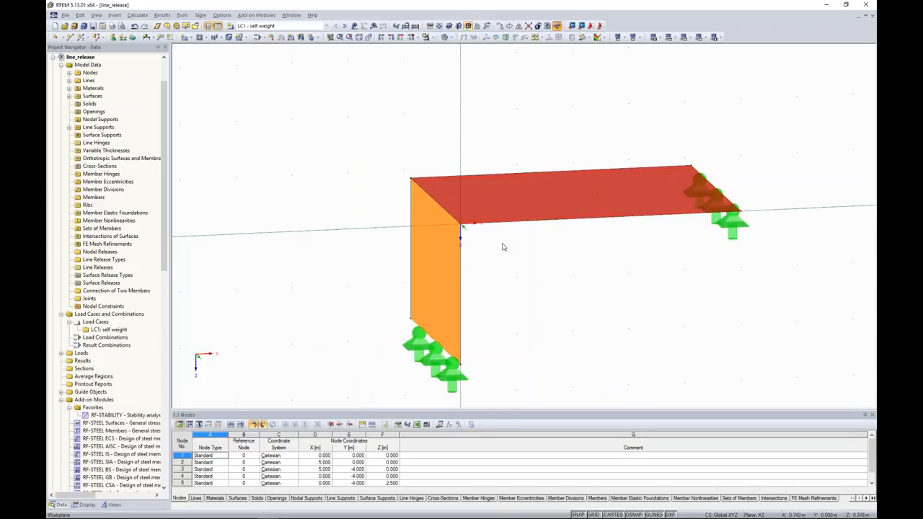
left_click(375, 27)
key("Return")
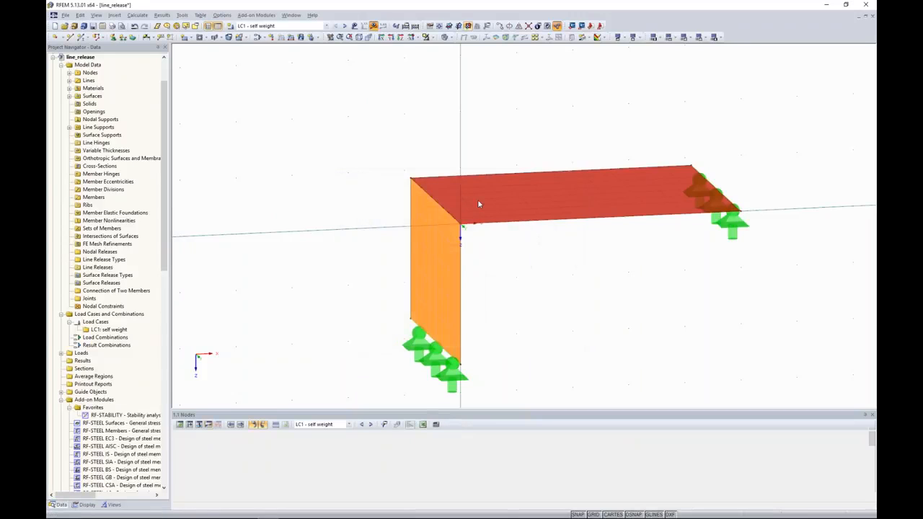
middle_click_drag(649, 274, 657, 255, "ctrl")
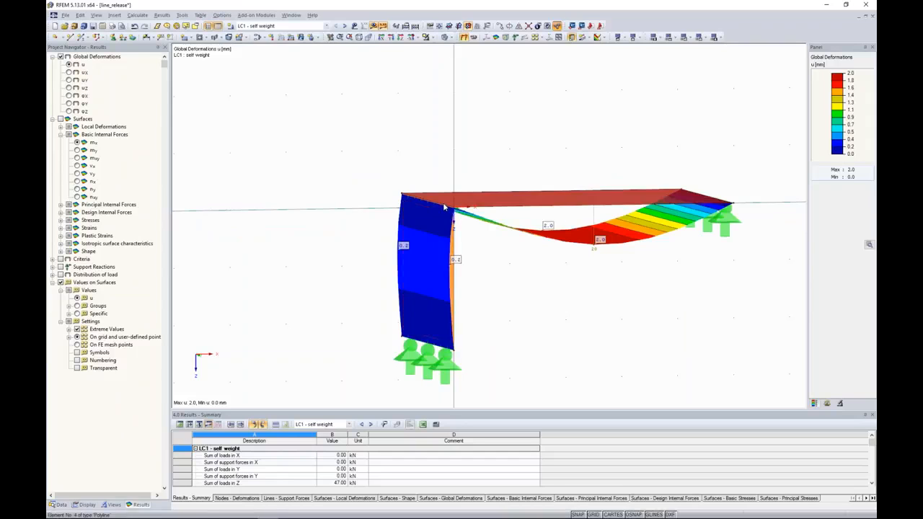
mouse_move(643, 272)
middle_mouse_down("ctrl")
mouse_move(578, 273)
mouse_move(634, 279)
middle_mouse_up("ctrl")
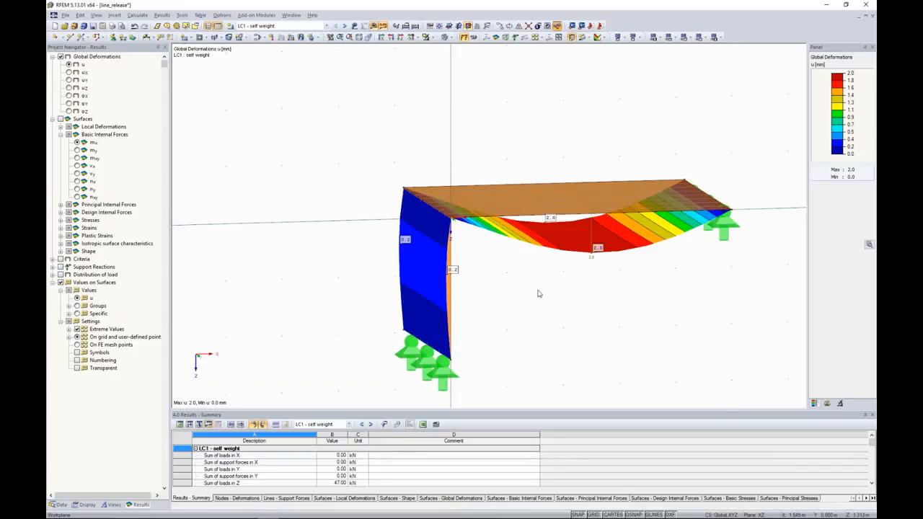
- Start a new line release on line 4, the edge shared by both surfaces, and release the rotation φx in a new release type
left_click(59, 505)
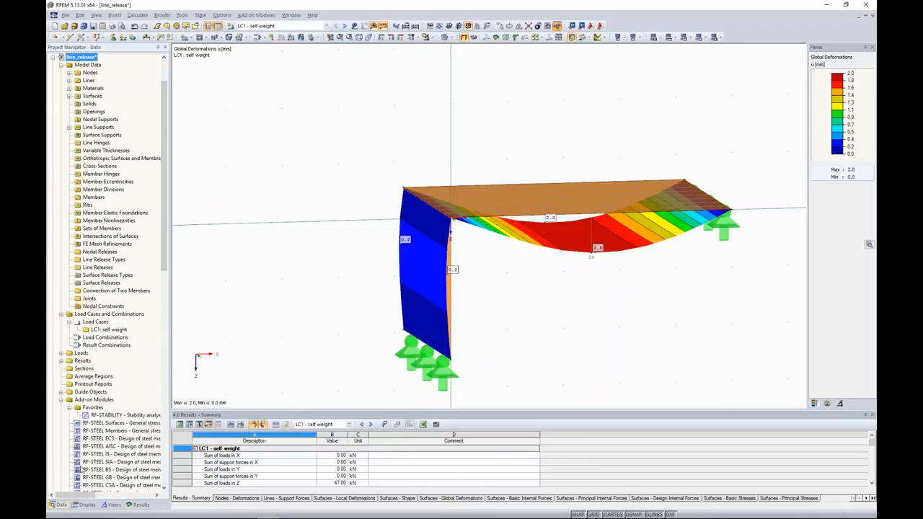
right_click(94, 269)
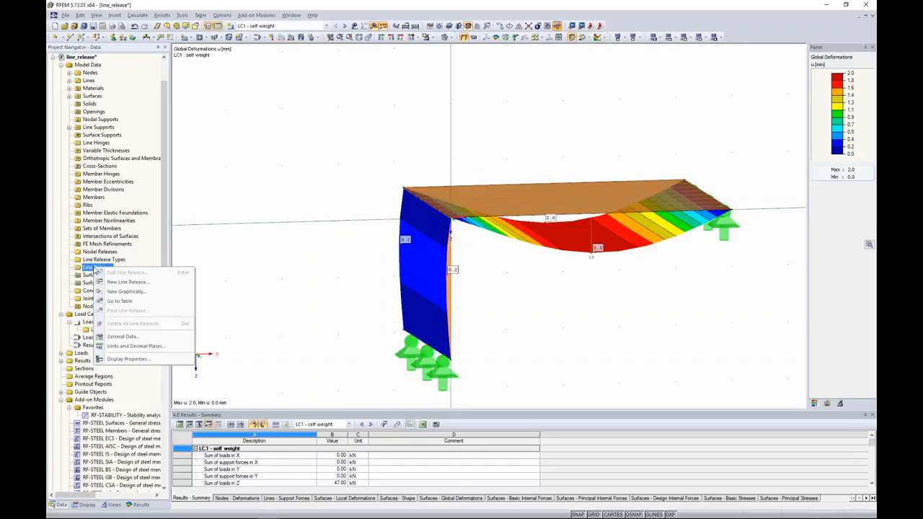
left_click(118, 283)
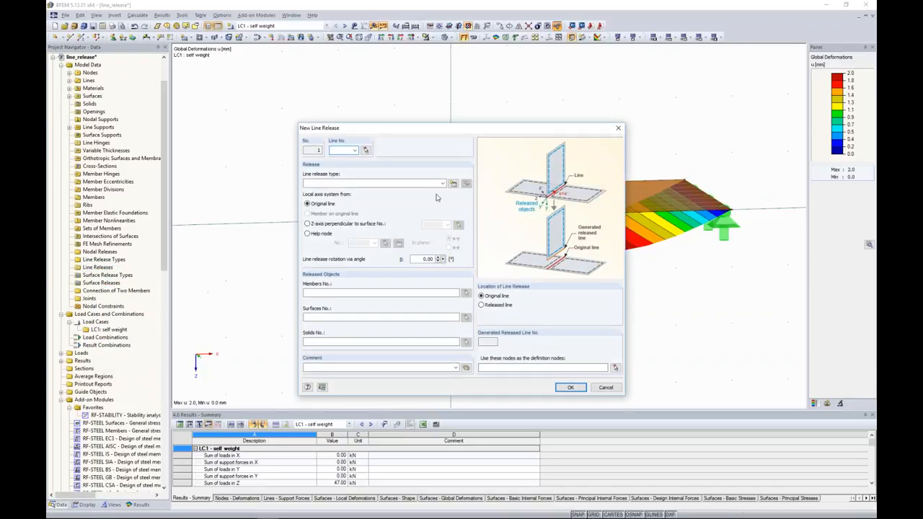
left_click(366, 150)
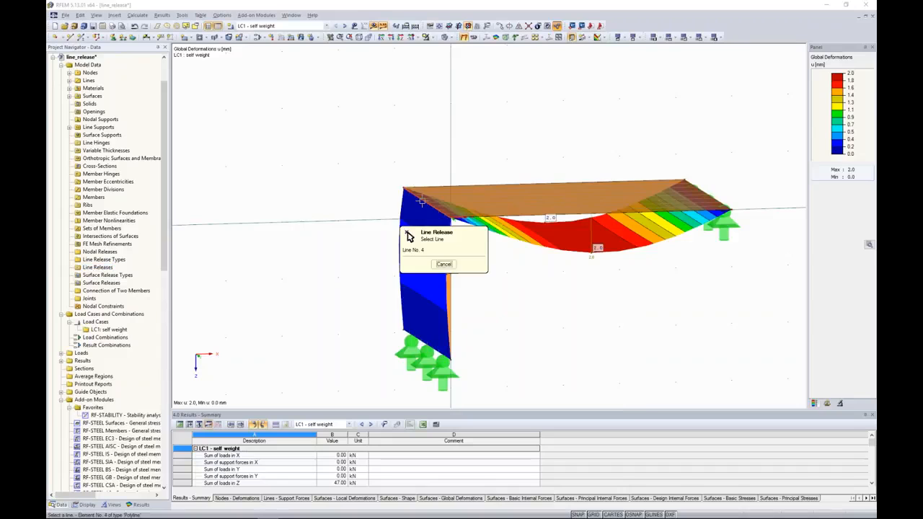
left_click(417, 199)
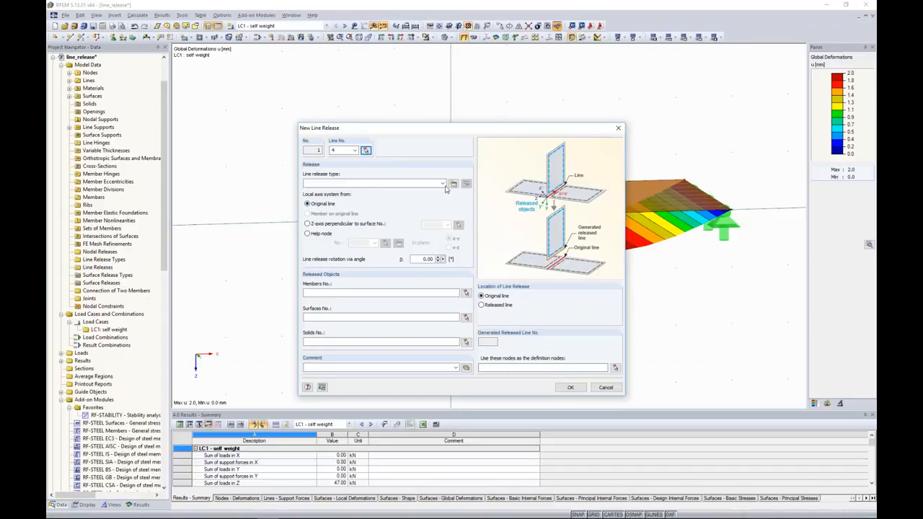
left_click(453, 184)
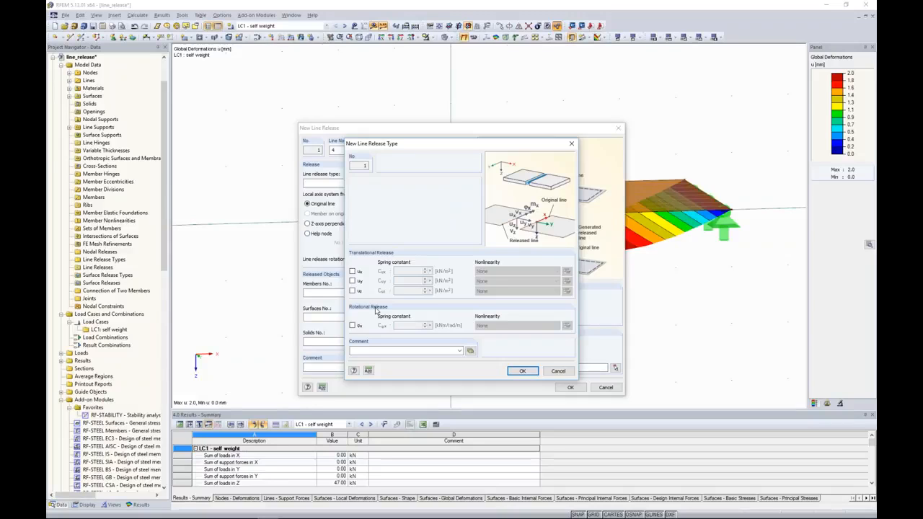
left_click(353, 325)
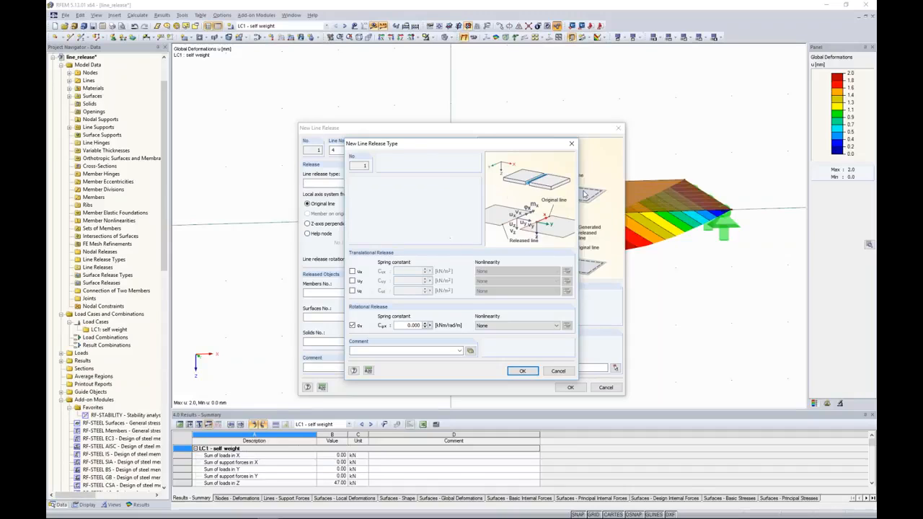
left_click(352, 271)
left_click(353, 281)
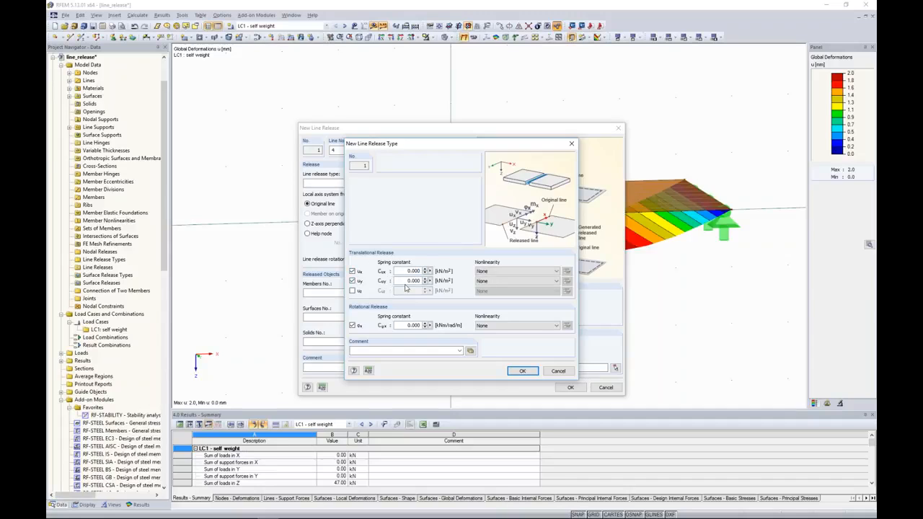
left_click(527, 271)
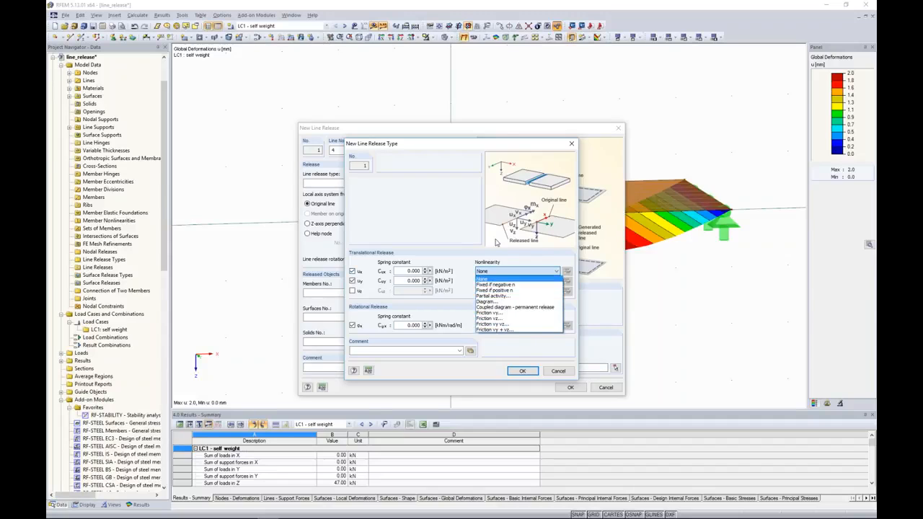
left_click(353, 272)
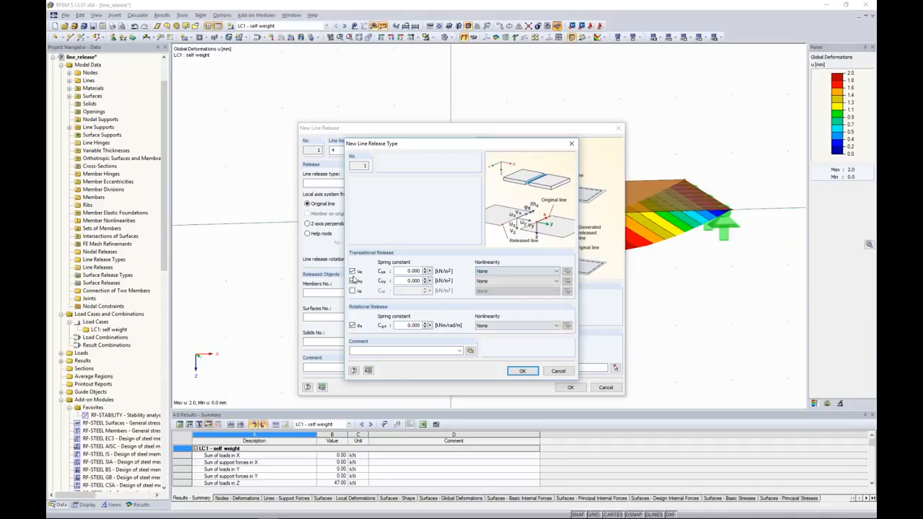
left_click(353, 271)
left_click(353, 281)
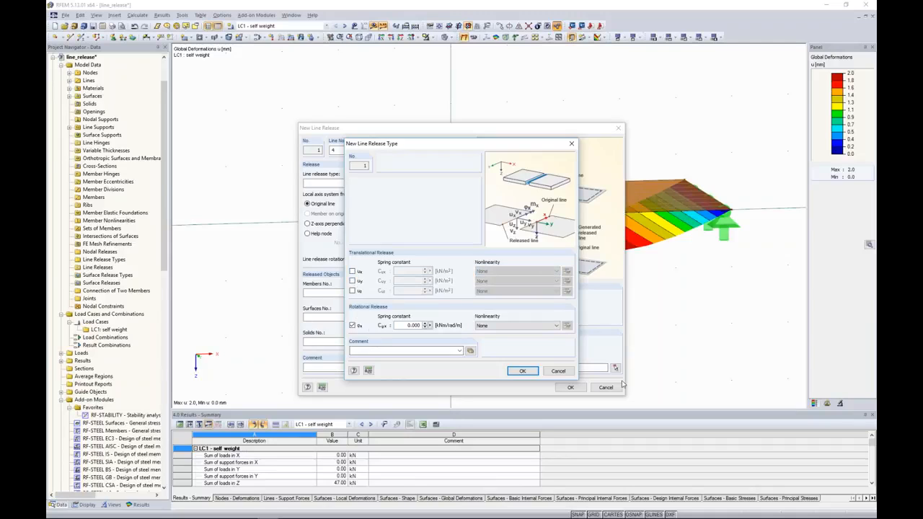
- Accept the line release type, assign horizontal surface 1 as the released object, and create the line release with existing results deleted
left_click(522, 371)
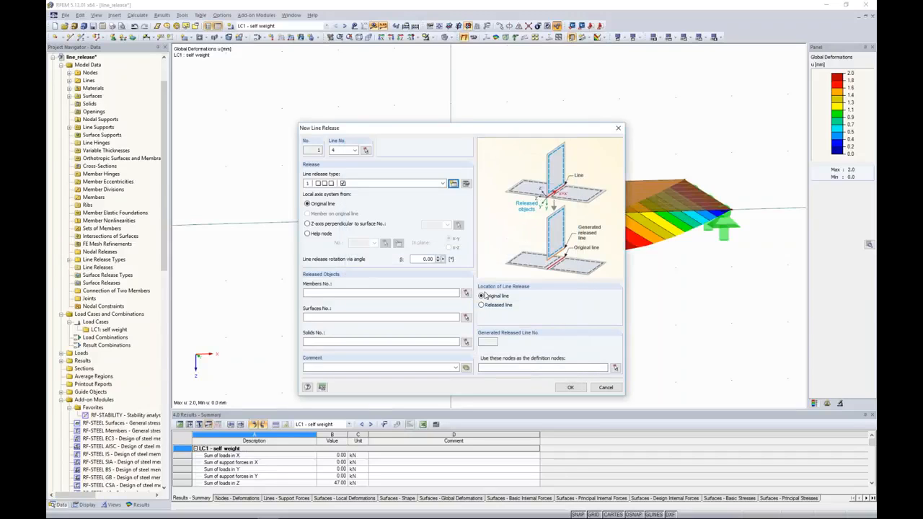
left_click(330, 316)
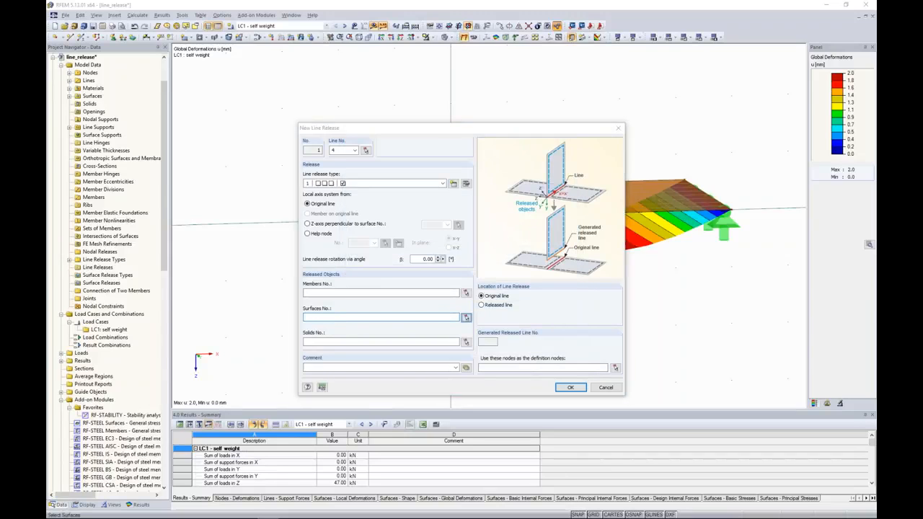
left_click(466, 318)
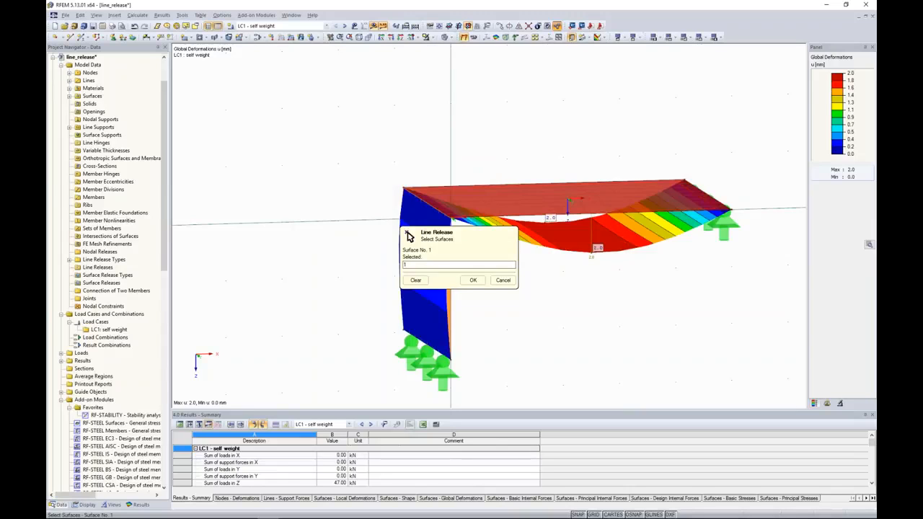
left_click(473, 280)
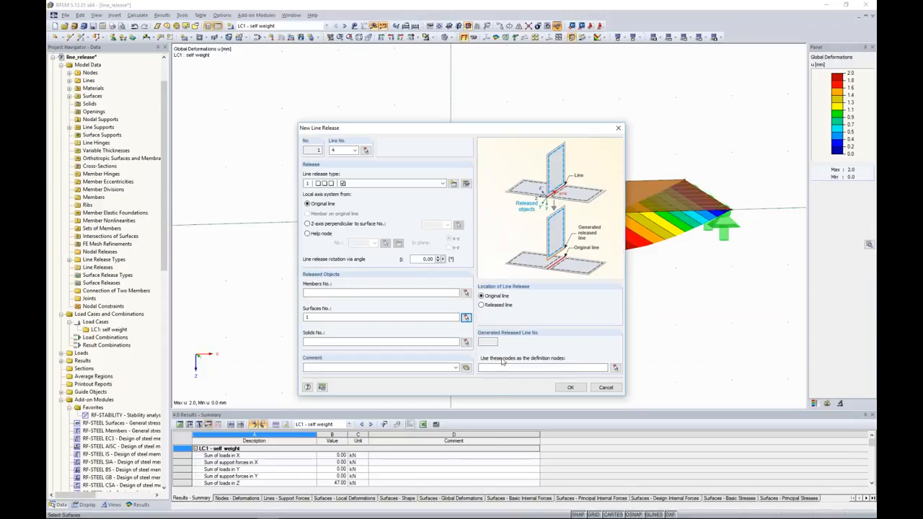
left_click(570, 387)
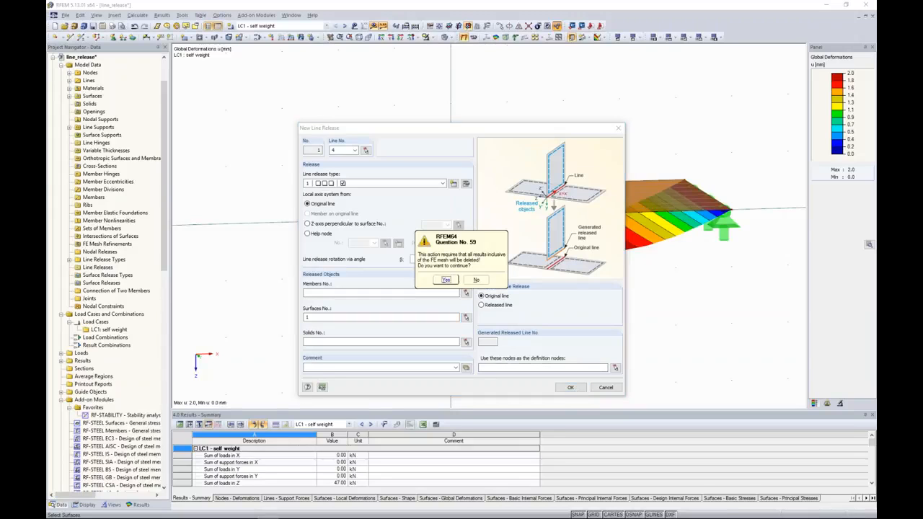
left_click(446, 280)
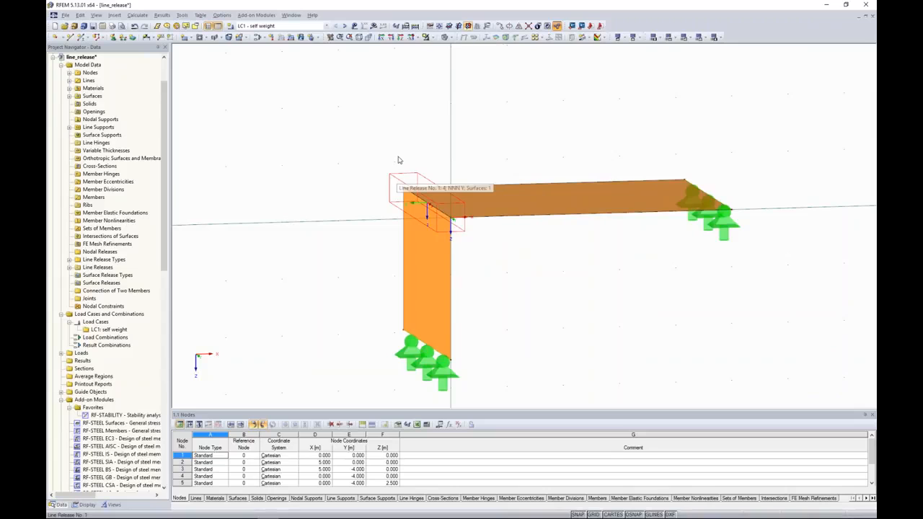
- Recalculate load case LC1 - self weight with the line release and inspect the global deformations of both surfaces
left_click(374, 27)
key("Return")
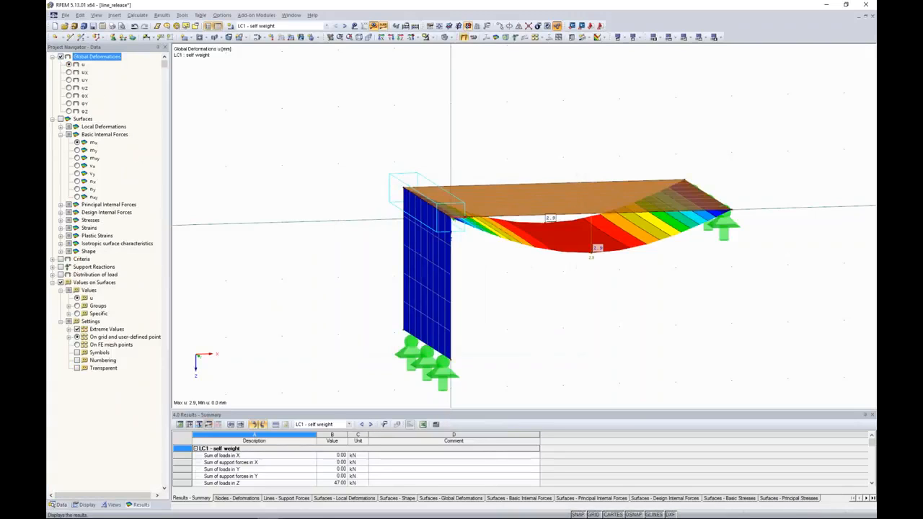
middle_click_drag(557, 311, 515, 282, "ctrl")
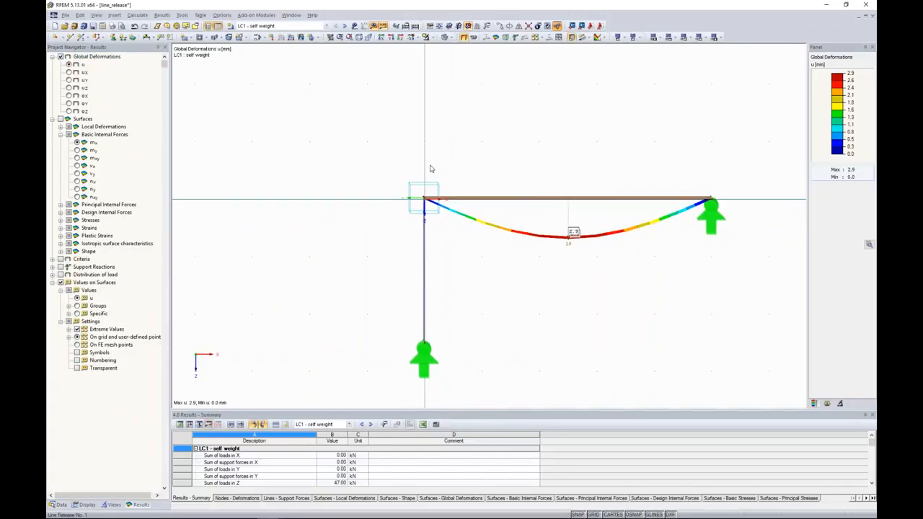
middle_click_drag(456, 178, 461, 175, "ctrl")
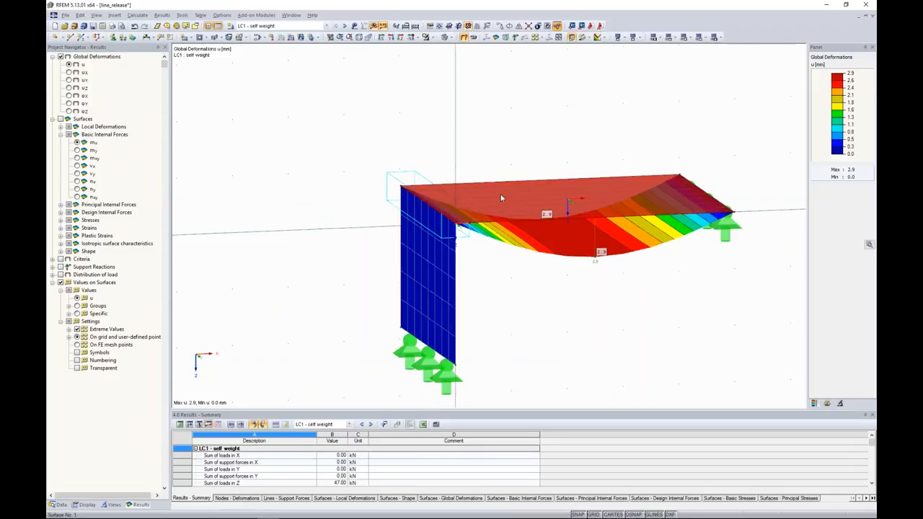
left_click(436, 264)
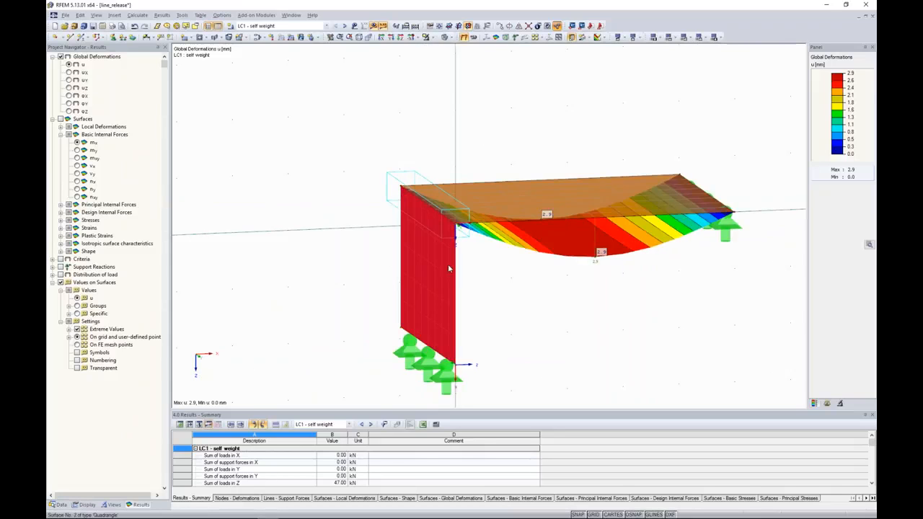
left_click(343, 108)
- Display the support reactions along the line supports together with the global deformations
mouse_move(552, 283)
middle_mouse_down("ctrl")
mouse_move(509, 273)
mouse_move(563, 283)
middle_mouse_up("ctrl")
left_click(62, 268)
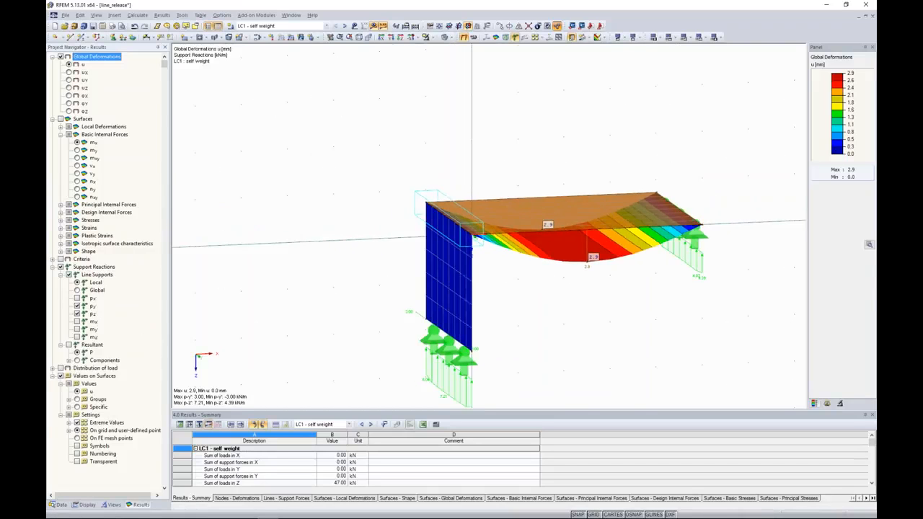
middle_click_drag(536, 349, 495, 309)
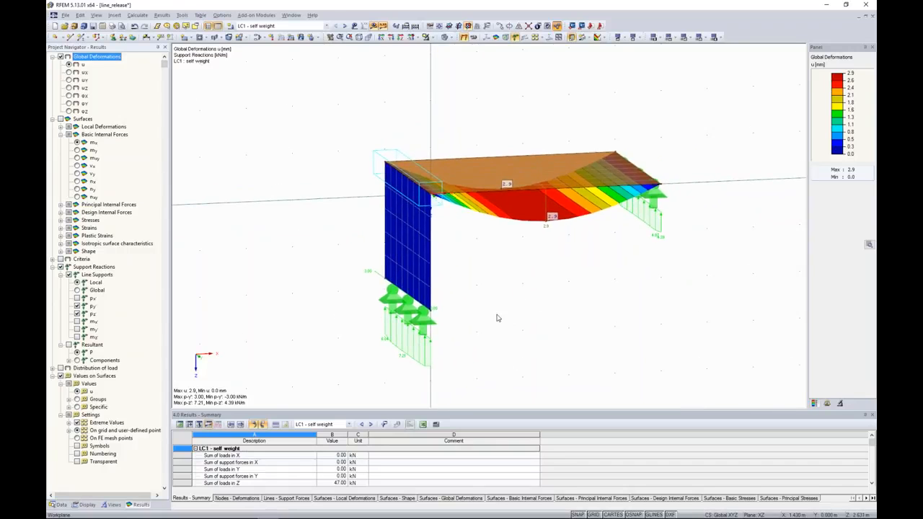
- Switch to the column_foot model
left_click(60, 504)
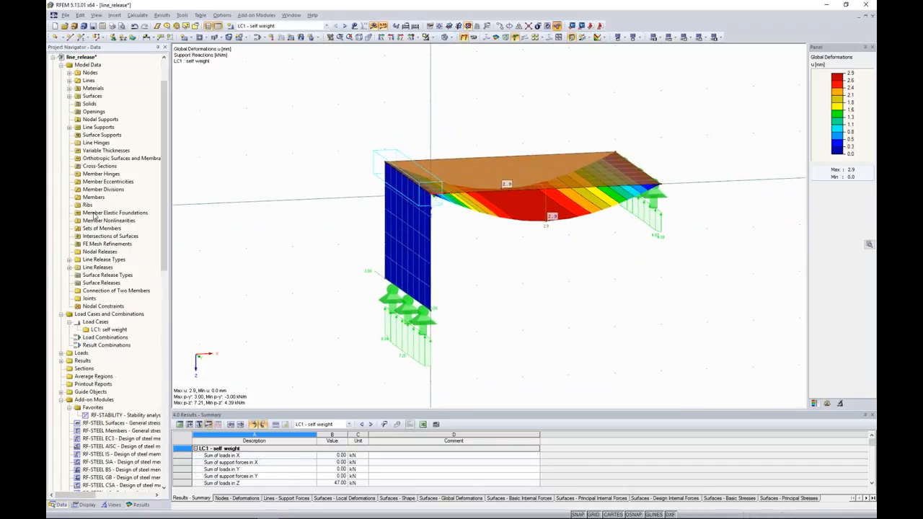
left_click(52, 57)
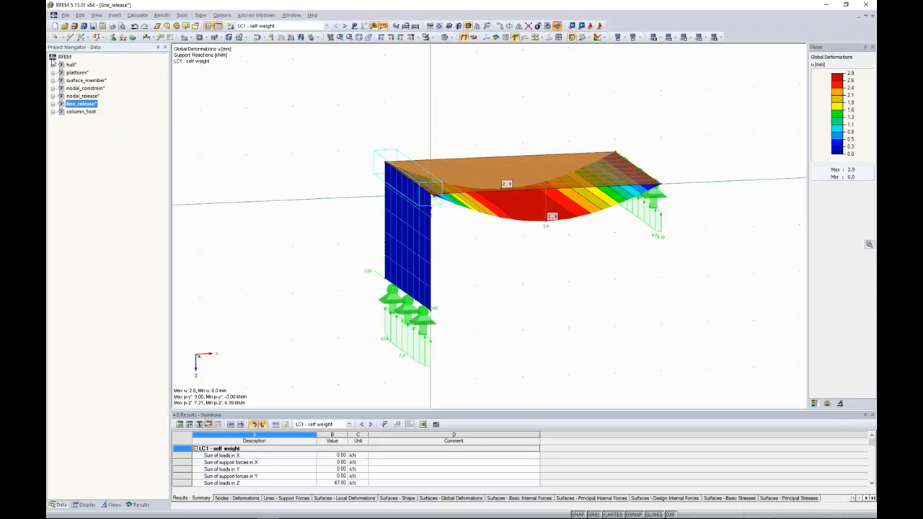
double_click(79, 114)
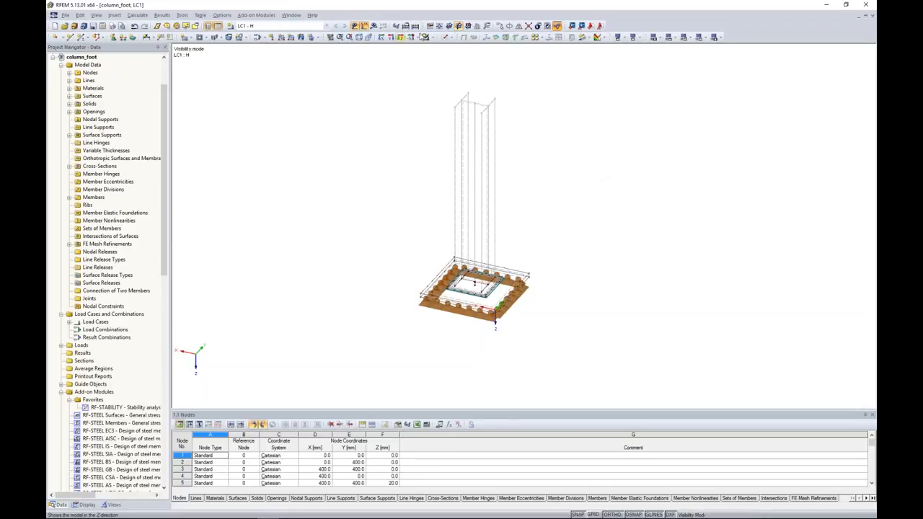
- Cancel the visibility mode and display the whole column foot with filled, transparent surfaces
left_click(426, 37)
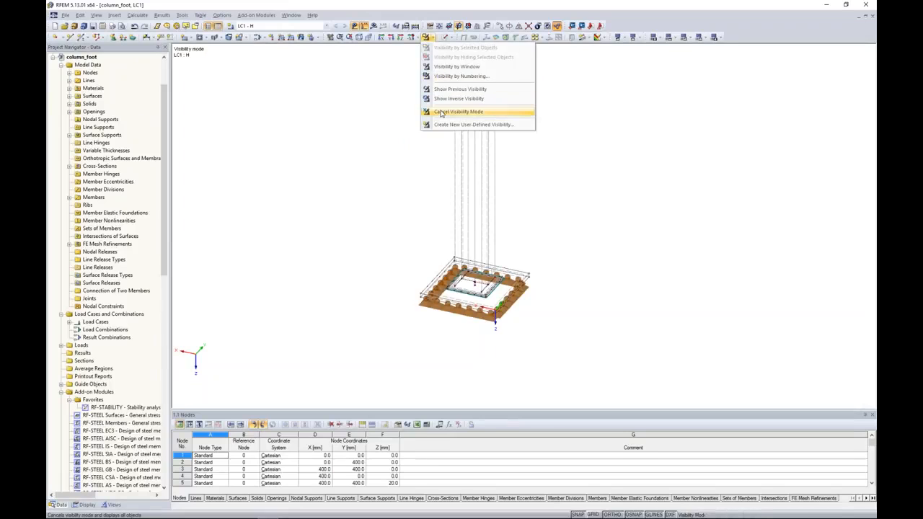
left_click(442, 113)
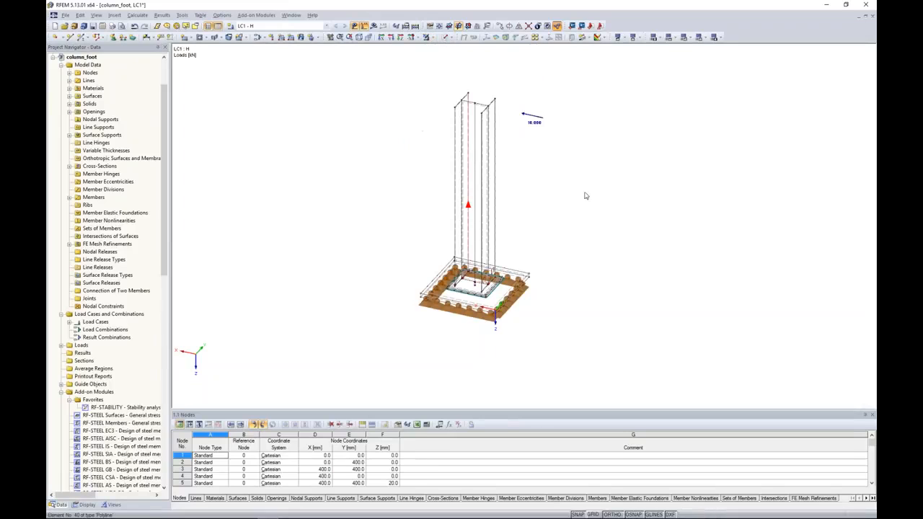
left_click(445, 38)
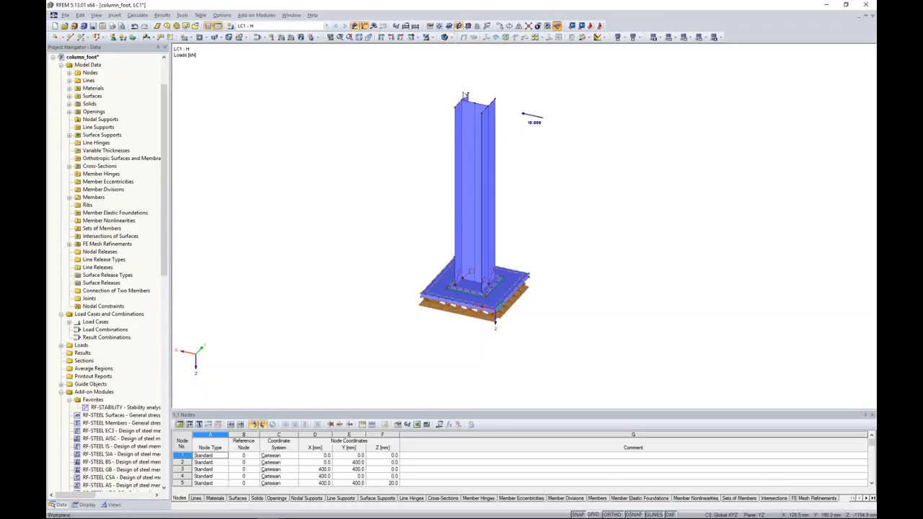
- Inspect the general properties of the large base plate solid and close them without changes
scroll(490, 294, "up", 1)
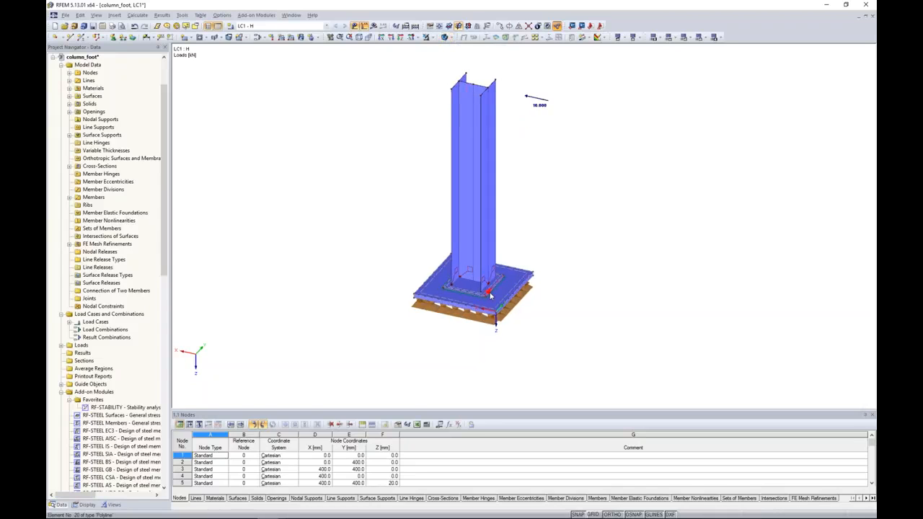
scroll(487, 296, "up", 4)
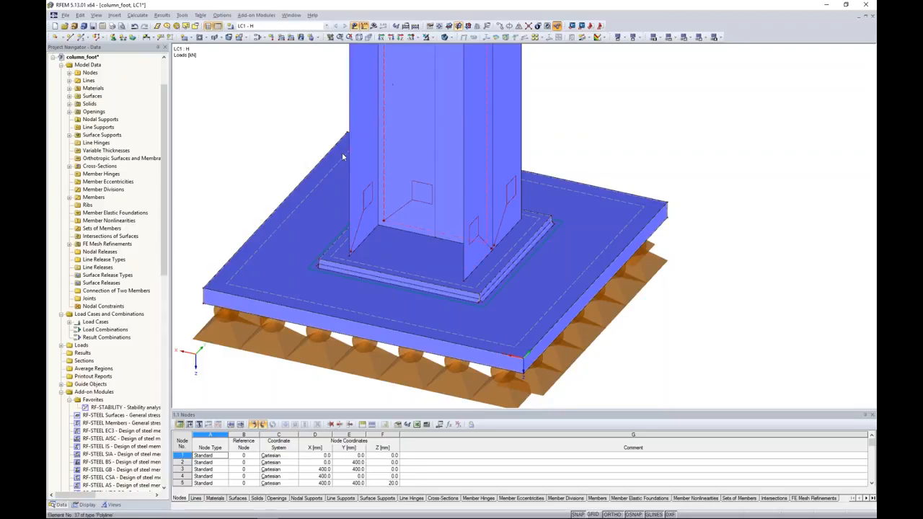
double_click(654, 210)
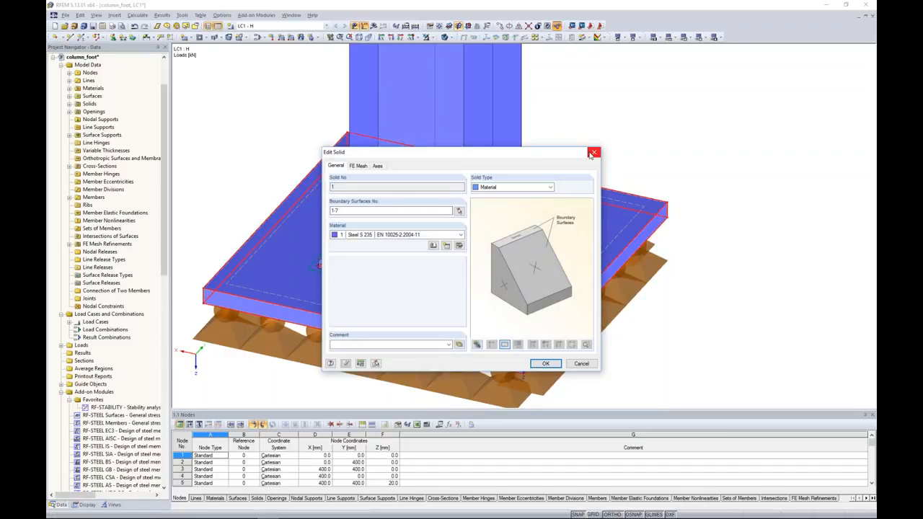
left_click(591, 154)
- Examine the corner of the smaller upper plate and the weld surface connecting its edge to the base plate
scroll(460, 323, "up", 3)
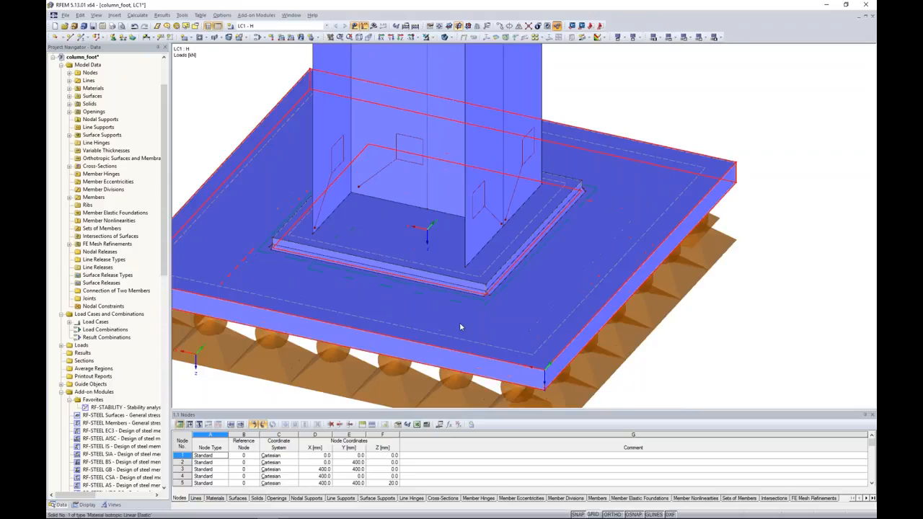
scroll(460, 327, "up", 2)
scroll(492, 276, "up", 2)
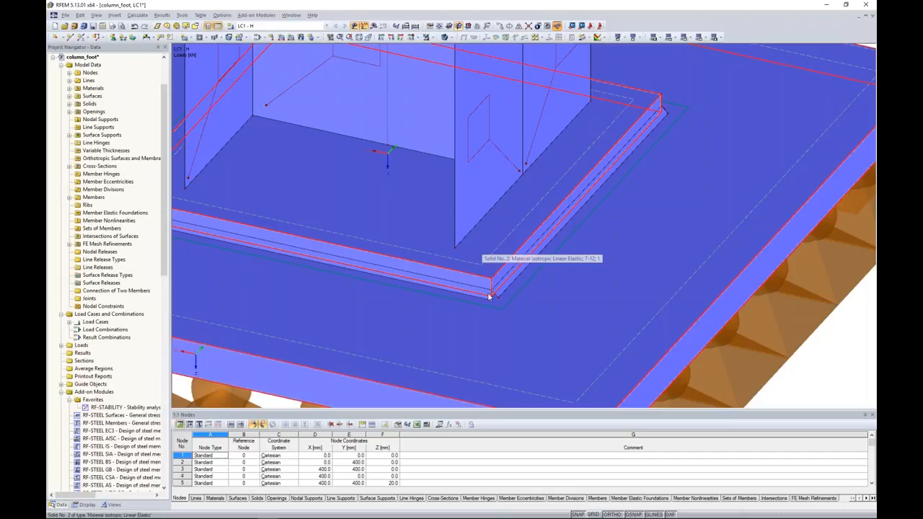
scroll(490, 297, "up", 2)
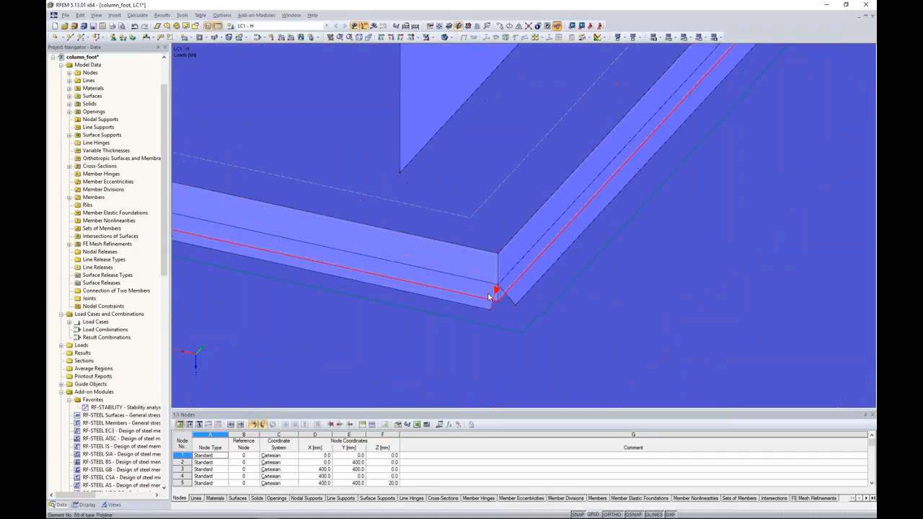
left_click(527, 279)
scroll(517, 296, "down", 1)
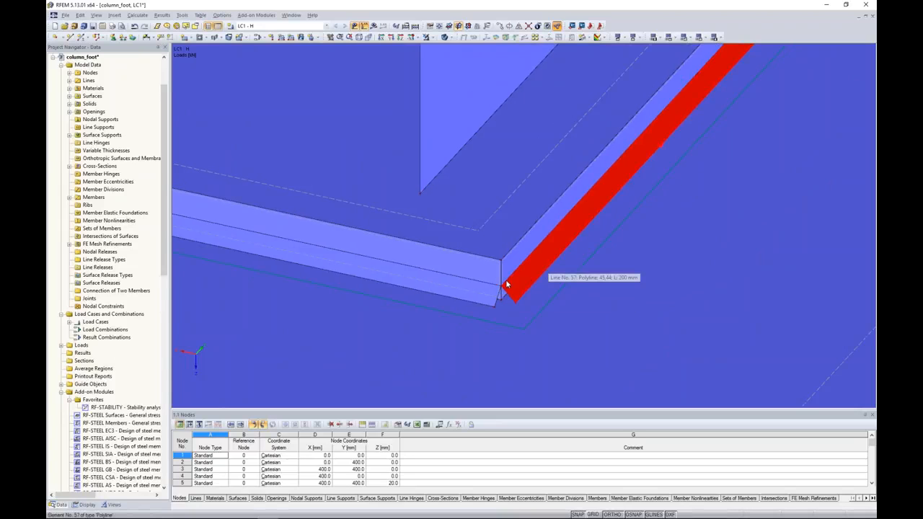
scroll(542, 262, "down", 1)
scroll(550, 238, "down", 5)
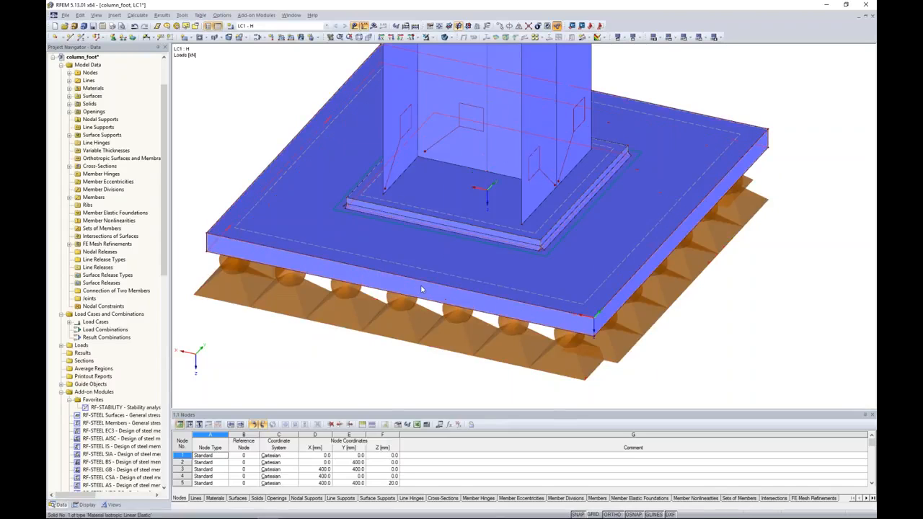
- Calculate load case LC1 - H and inspect the global deformations of the column
left_click(375, 26)
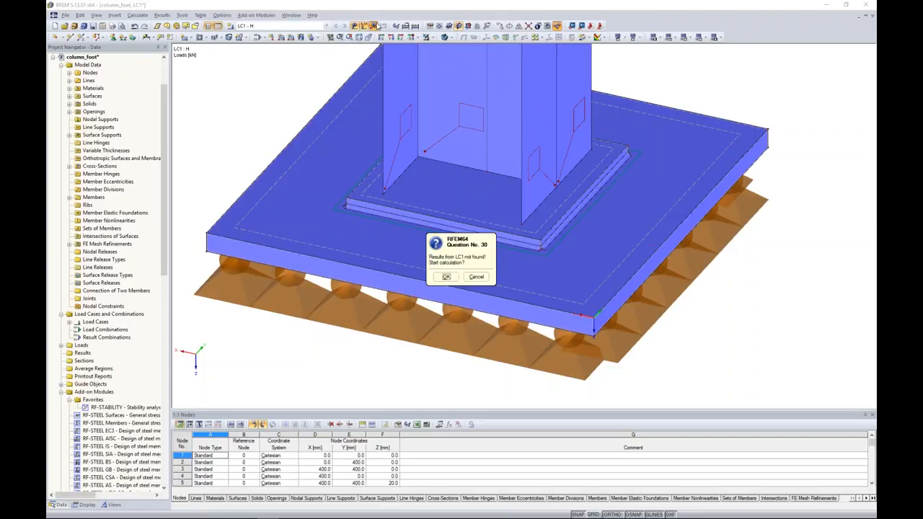
key("Return")
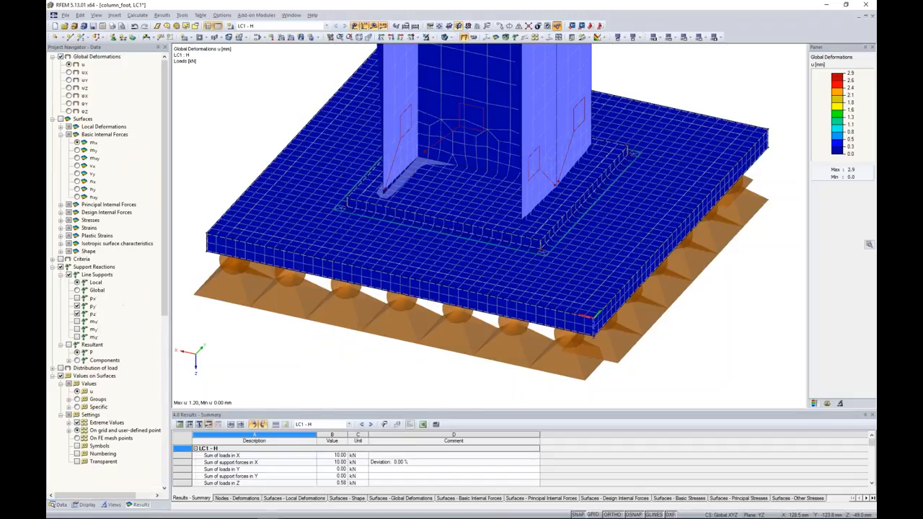
scroll(501, 167, "down", 3)
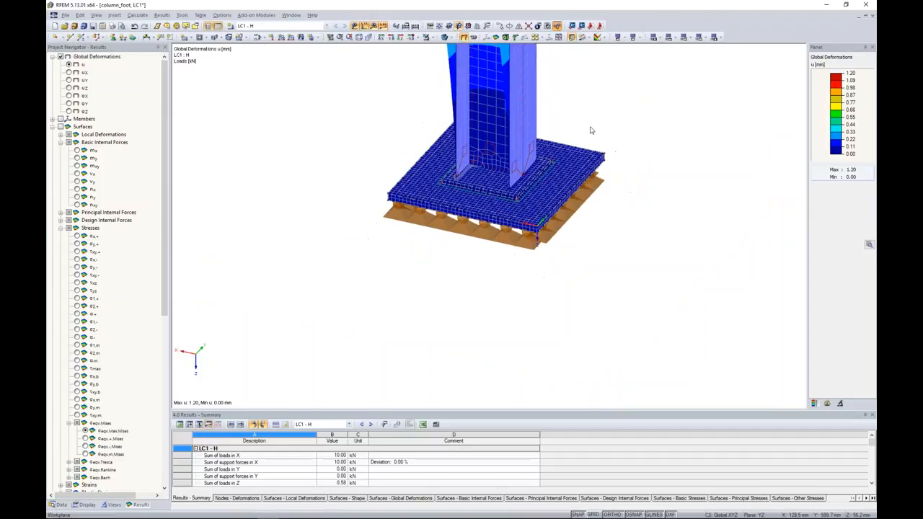
middle_click_drag(684, 108, 676, 200)
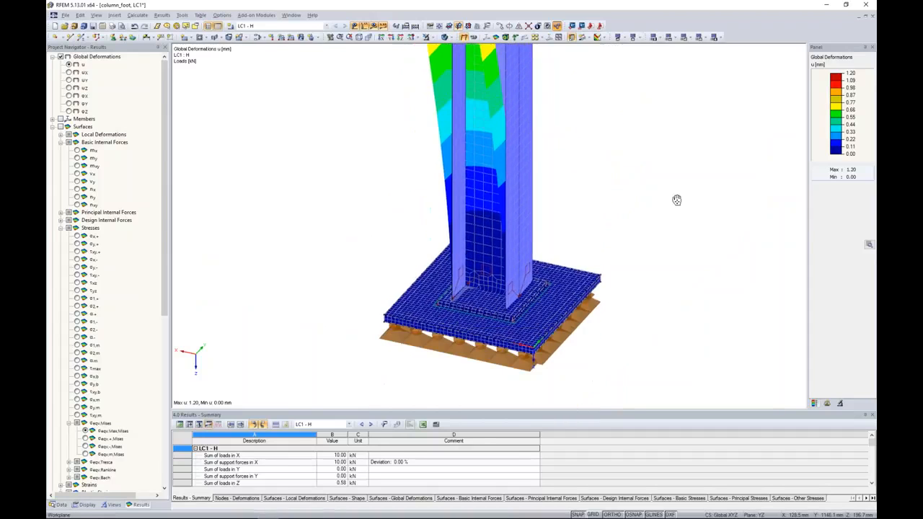
- Isolate the two foot plates and their surface supports by limiting visibility to the selected objects
middle_click_drag(631, 360, 672, 249, "ctrl")
left_click_drag(346, 271, 649, 366)
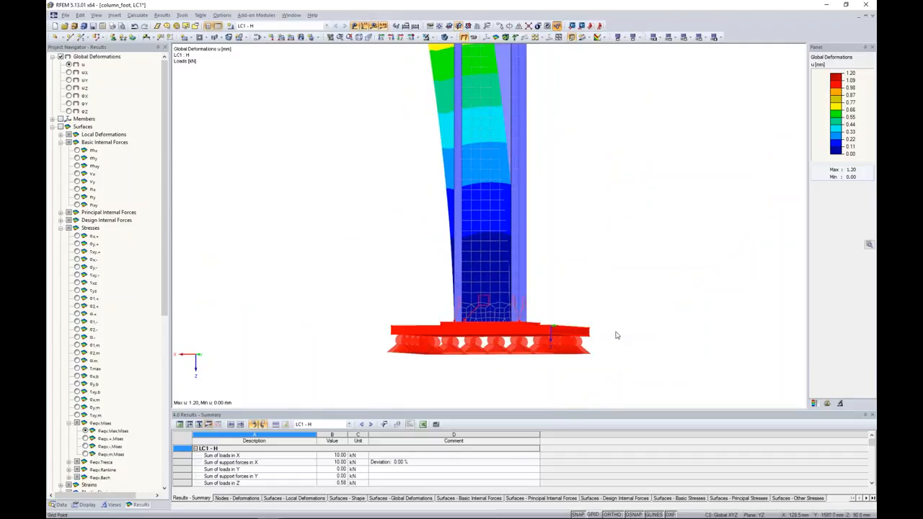
left_click(433, 38)
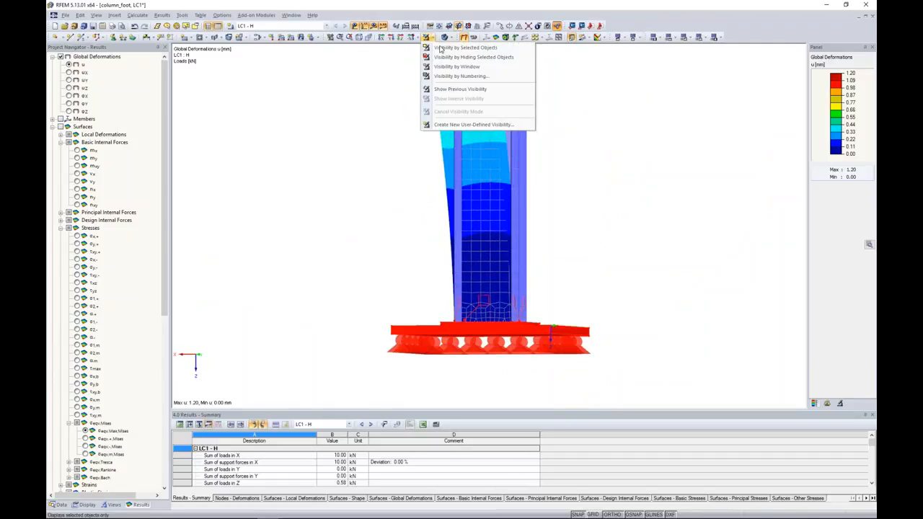
left_click(441, 46)
middle_click_drag(647, 182, 625, 238, "ctrl")
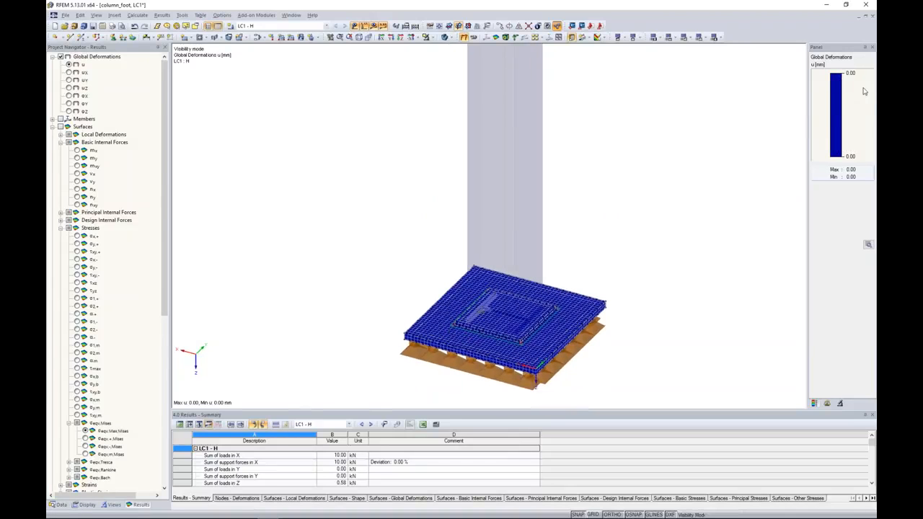
- Examine the FE mesh where the upper plate meets the base plate and its edge weld surface
left_click(495, 330)
scroll(495, 330, "up", 5)
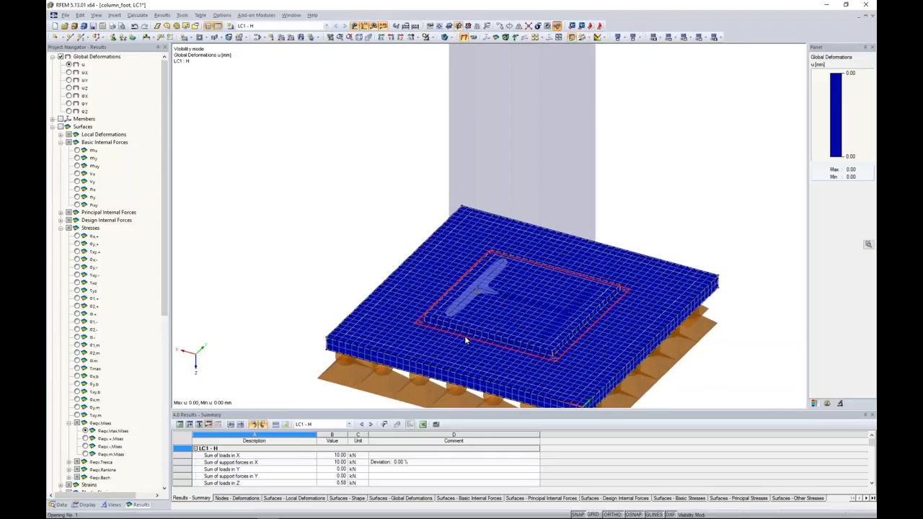
scroll(464, 336, "up", 2)
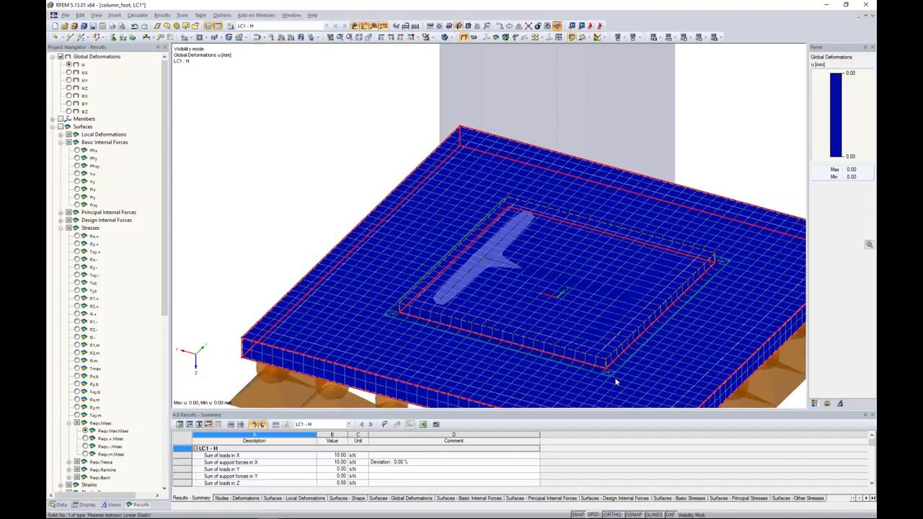
scroll(615, 381, "up", 2)
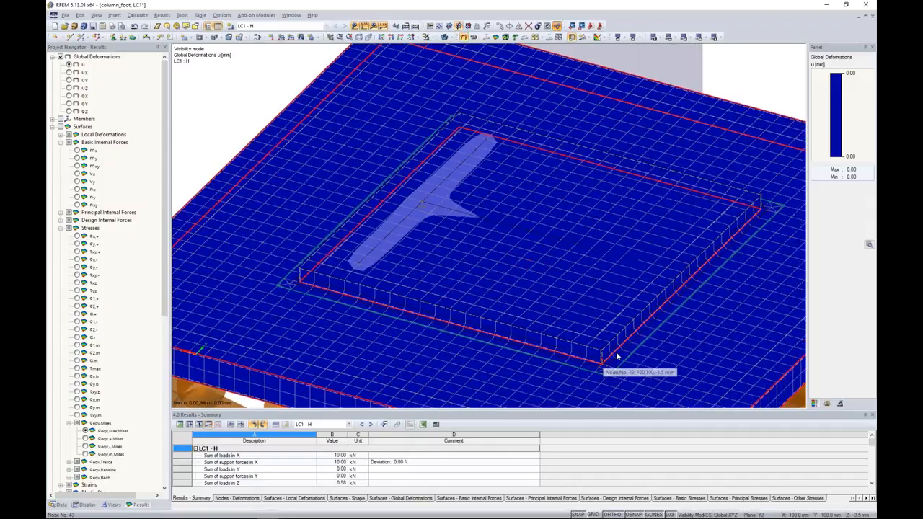
scroll(617, 356, "up", 1)
scroll(615, 357, "up", 1)
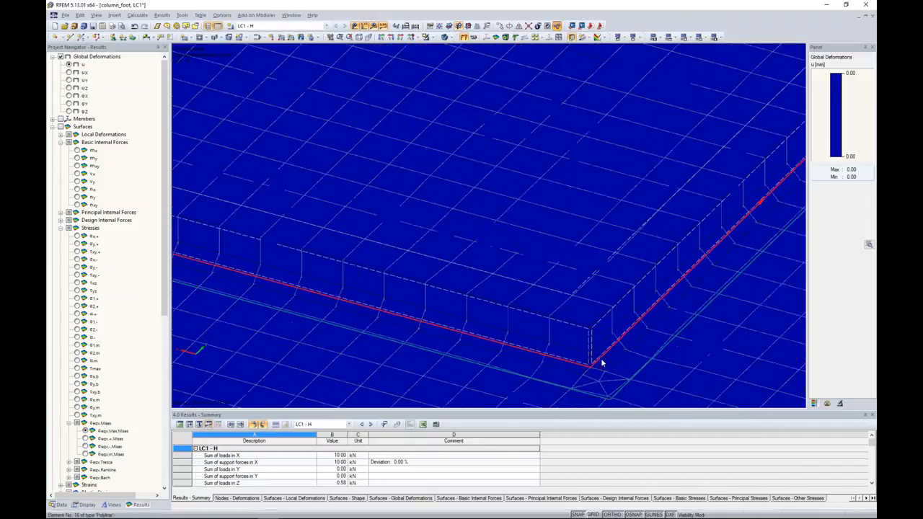
left_click(615, 359)
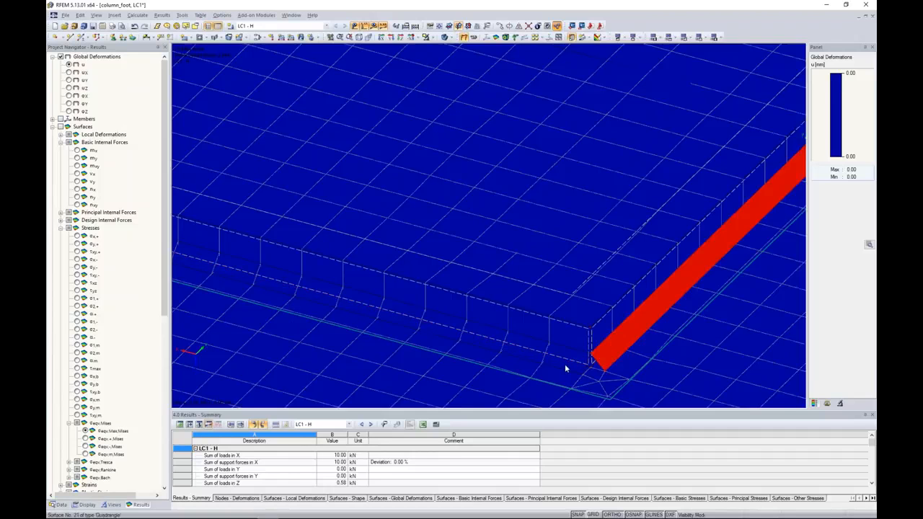
left_click(567, 369)
left_click(617, 358)
scroll(617, 357, "down", 4)
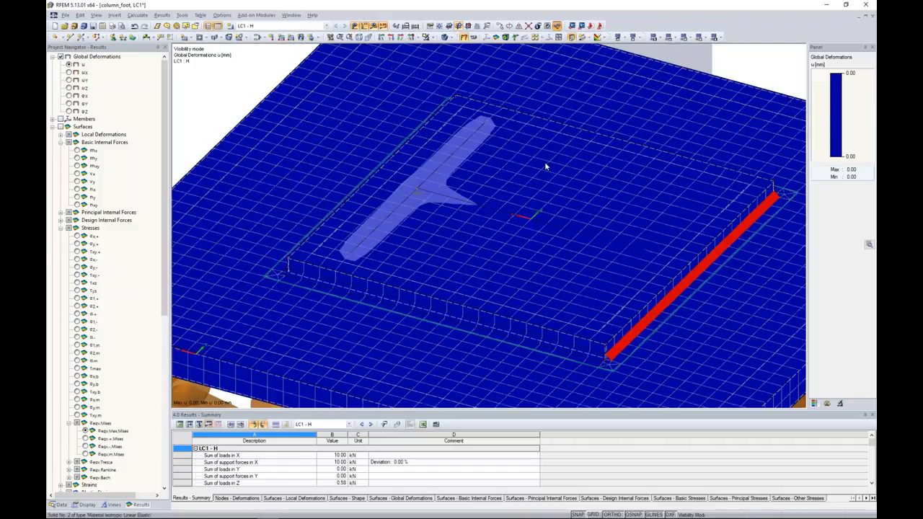
scroll(336, 252, "down", 2)
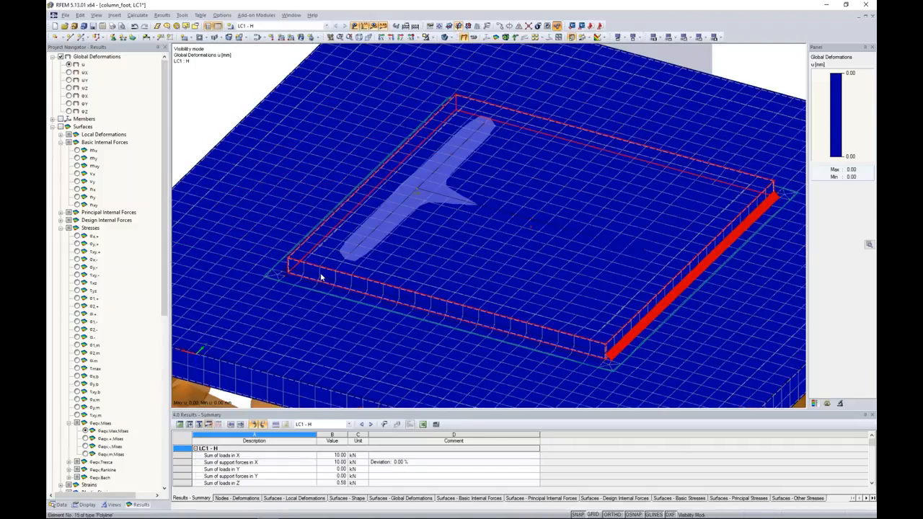
scroll(318, 320, "down", 3)
scroll(318, 319, "down", 1)
left_click(635, 175)
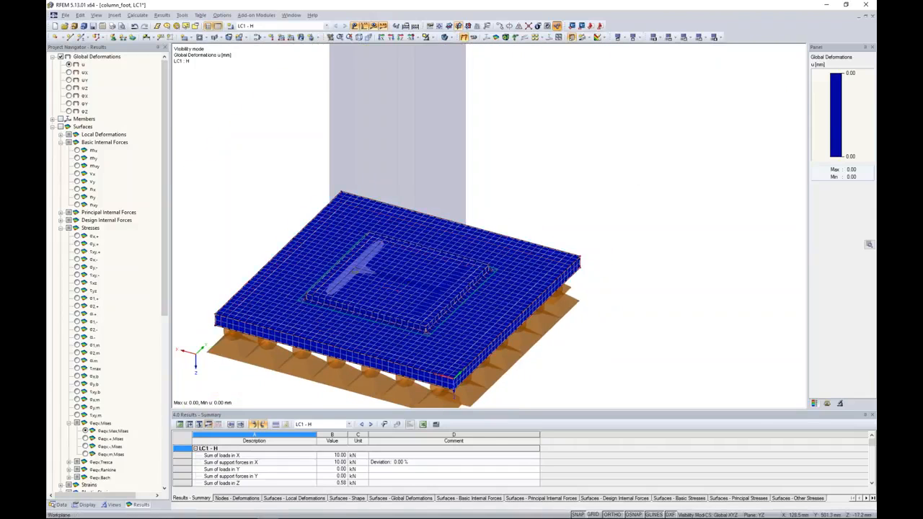
middle_click_drag(536, 199, 607, 138)
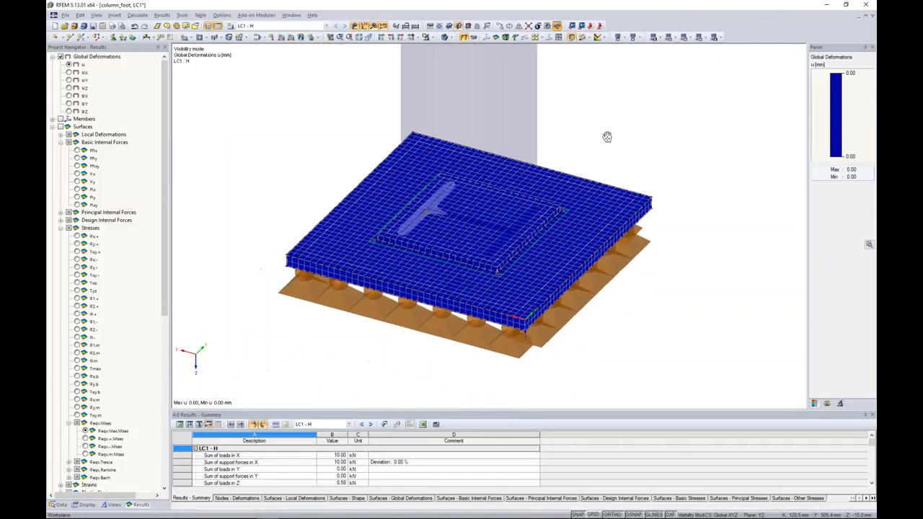
- Start a new surface release on contact surface 7 between the two plates, hiding the results to pick it
left_click(62, 505)
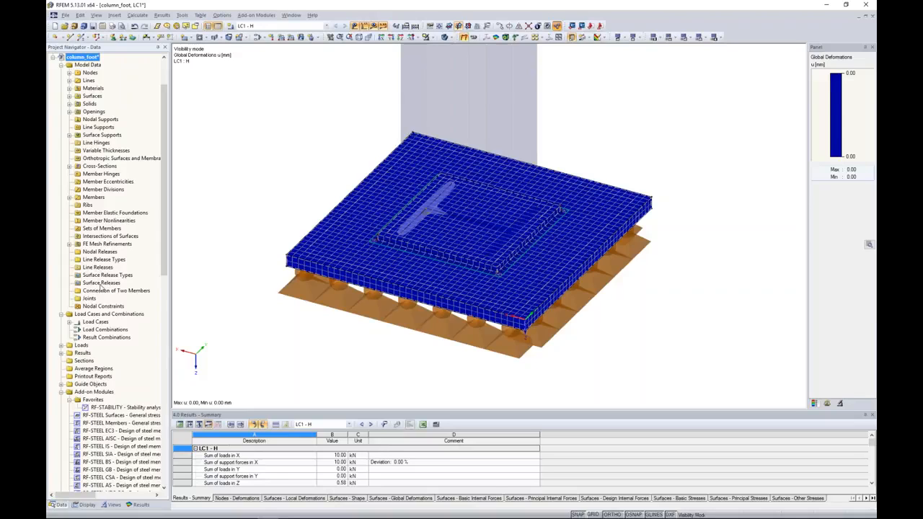
right_click(101, 283)
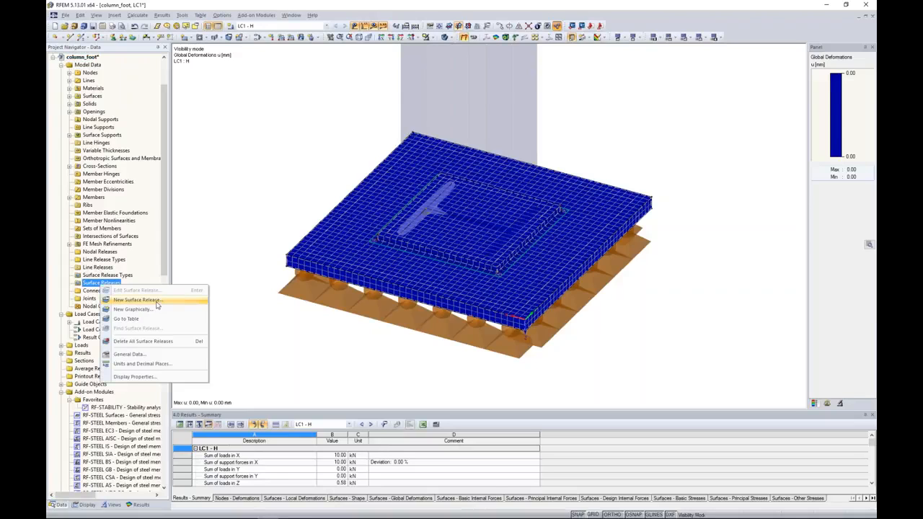
left_click(137, 300)
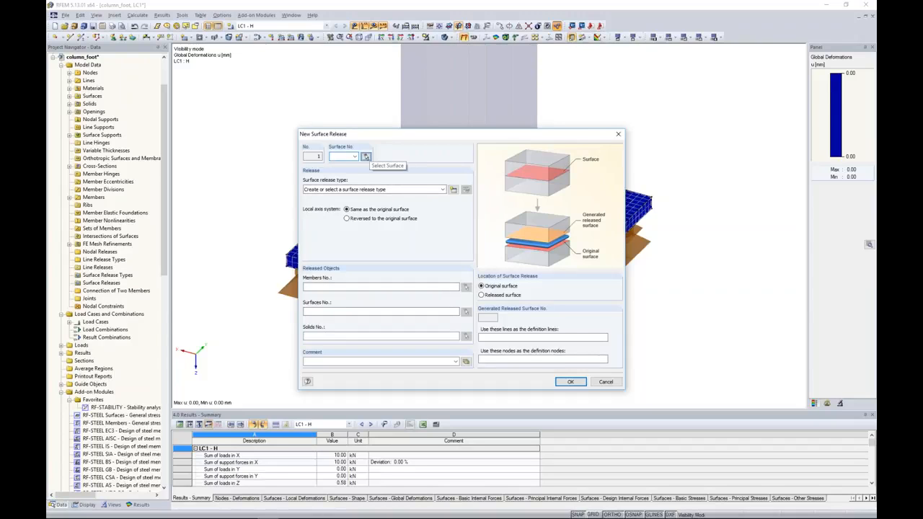
left_click(366, 157)
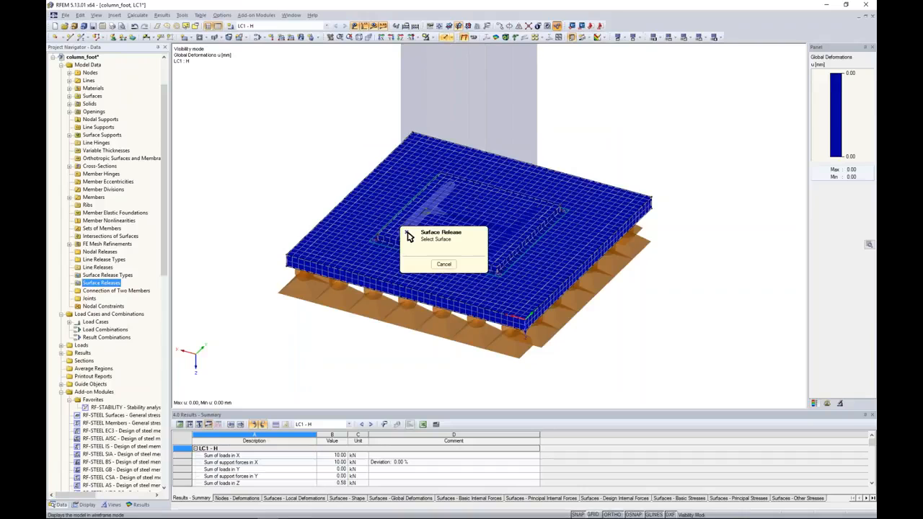
left_click(374, 26)
scroll(503, 261, "up", 4)
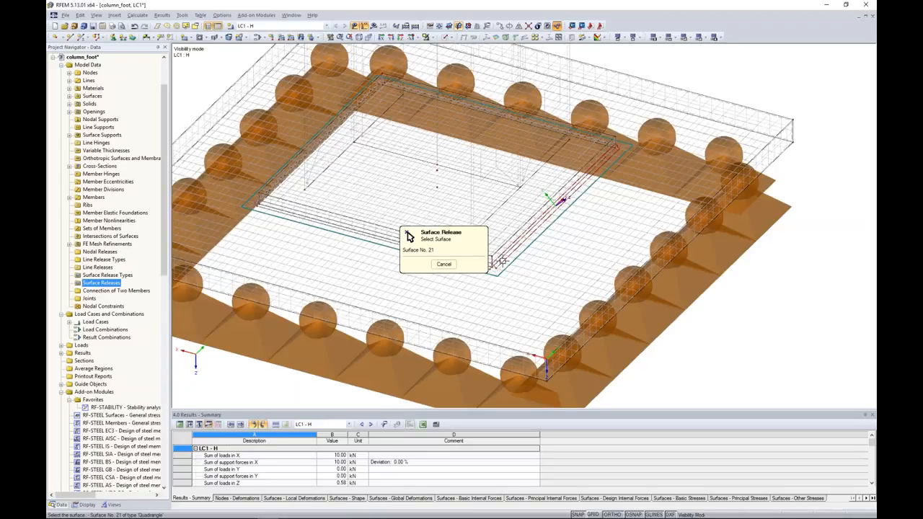
scroll(503, 262, "up", 5)
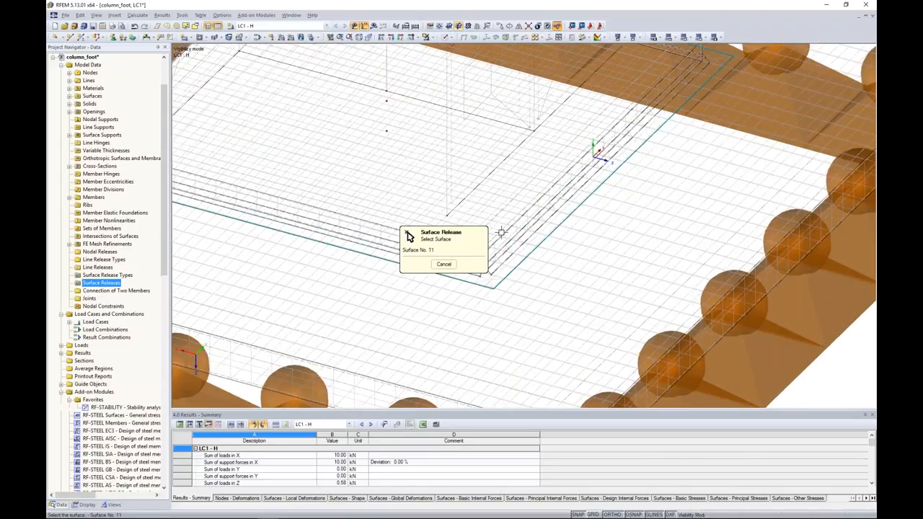
left_click(376, 238)
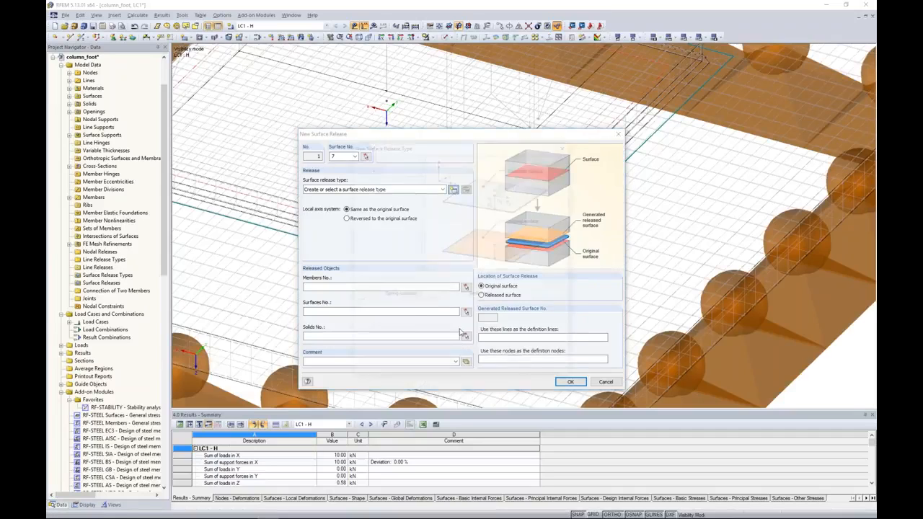
- Create a surface release type that frees ux, uy and uz, with the nonlinearity "Fixed if positive pz" for uz
left_click(453, 189)
left_click_drag(447, 132, 512, 150)
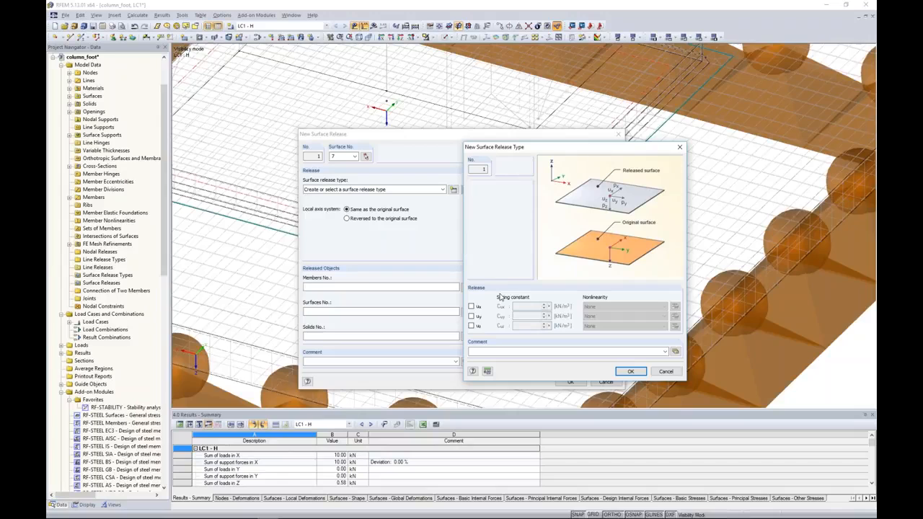
left_click(472, 307)
left_click(471, 316)
left_click(472, 326)
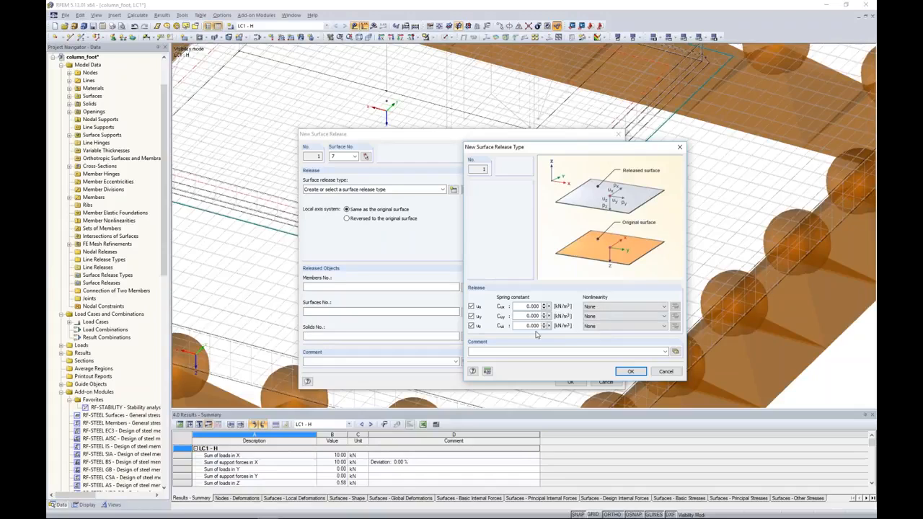
left_click(649, 328)
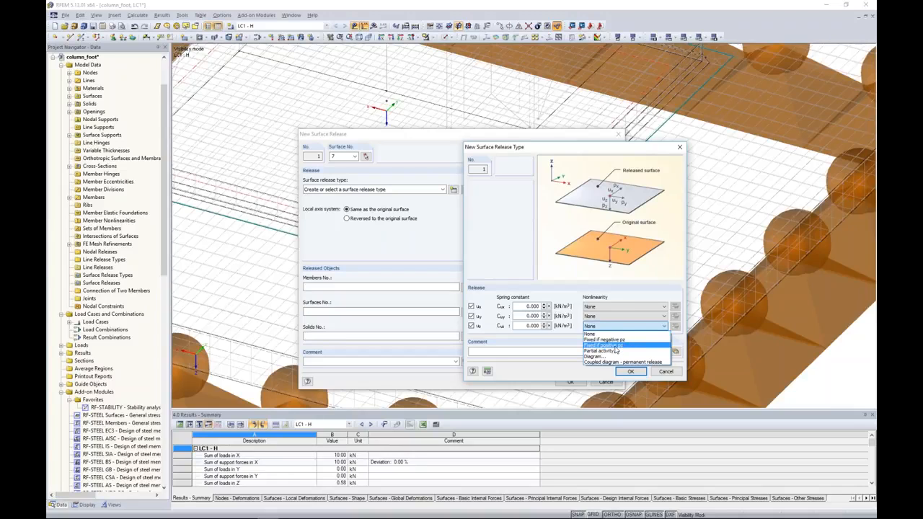
left_click(615, 346)
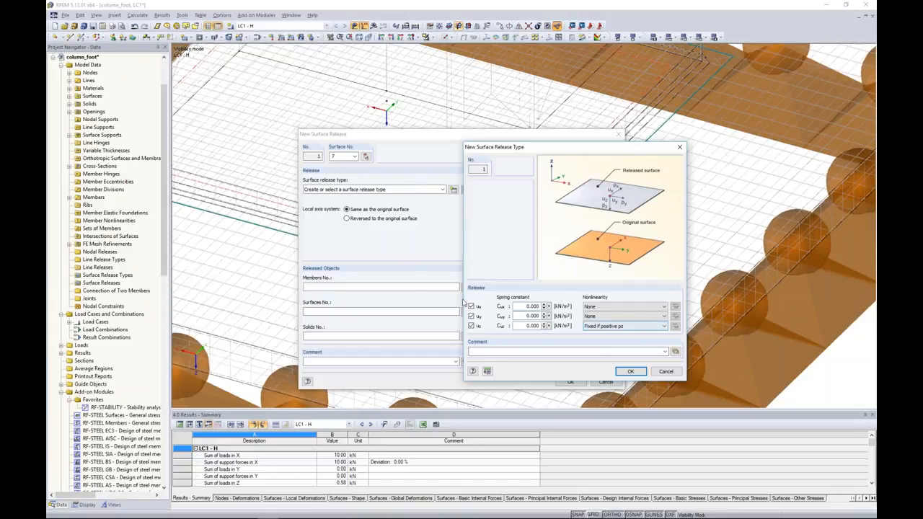
left_click(630, 371)
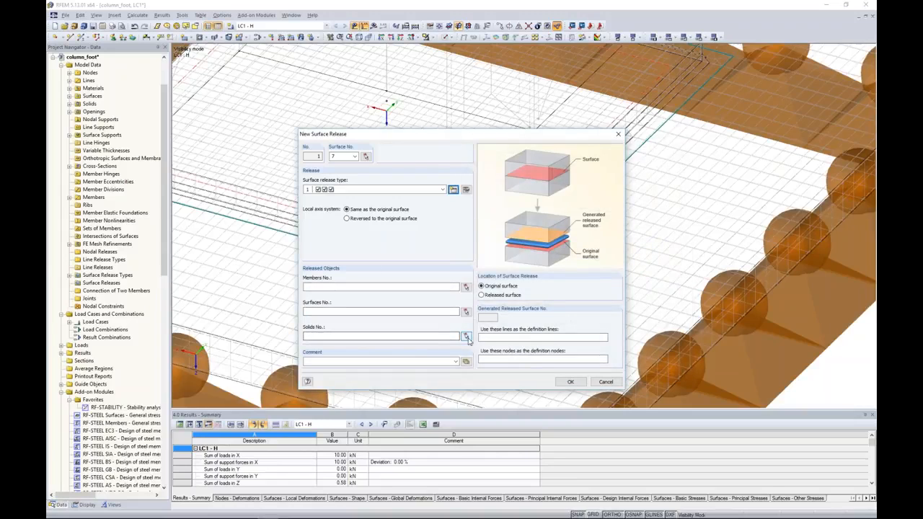
- Assign solid 2 as the released object and create the surface release, accepting deletion of the results and FE mesh
left_click(466, 337)
left_click(388, 102)
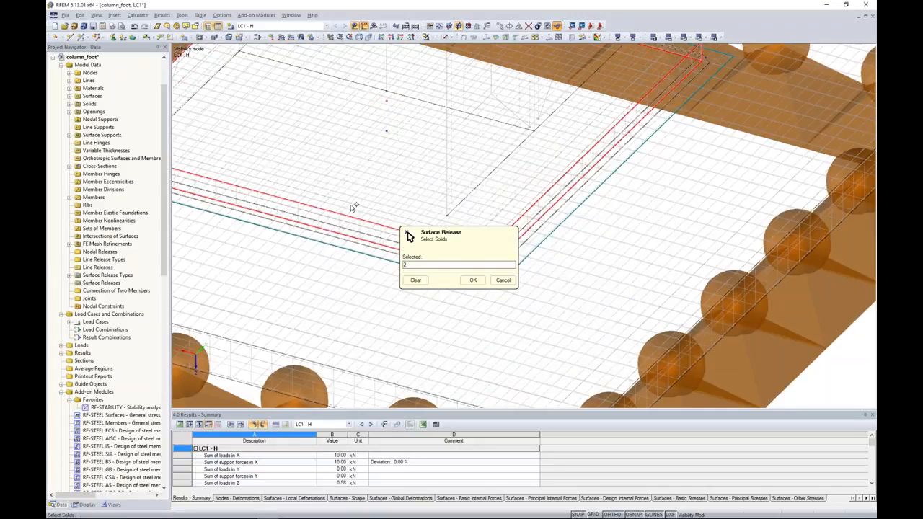
left_click(474, 279)
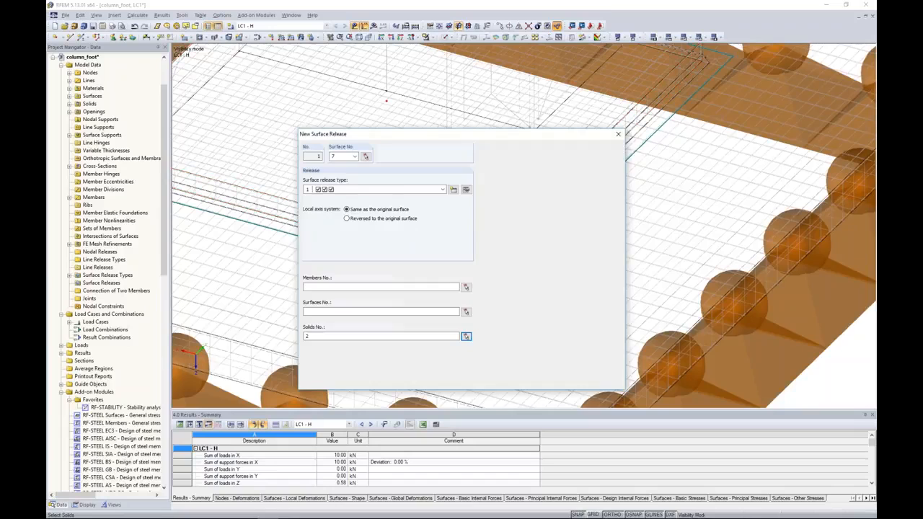
left_click(578, 383)
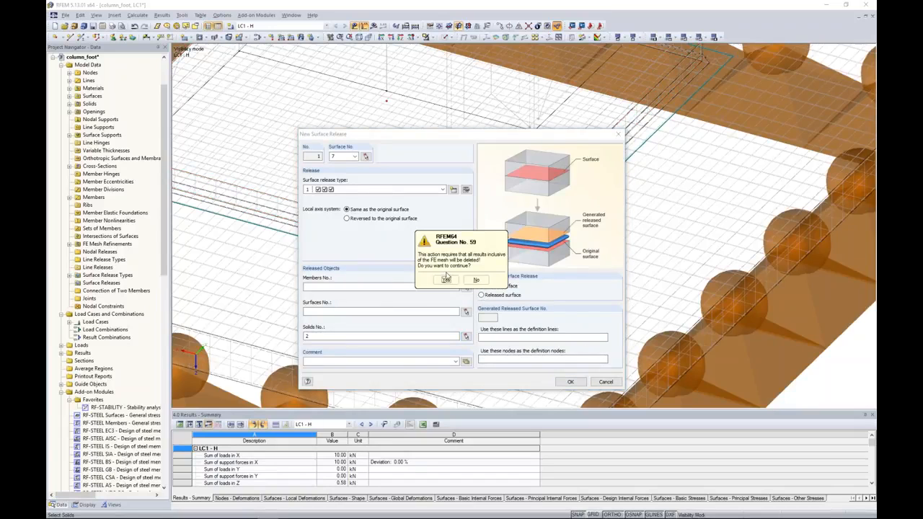
left_click(446, 280)
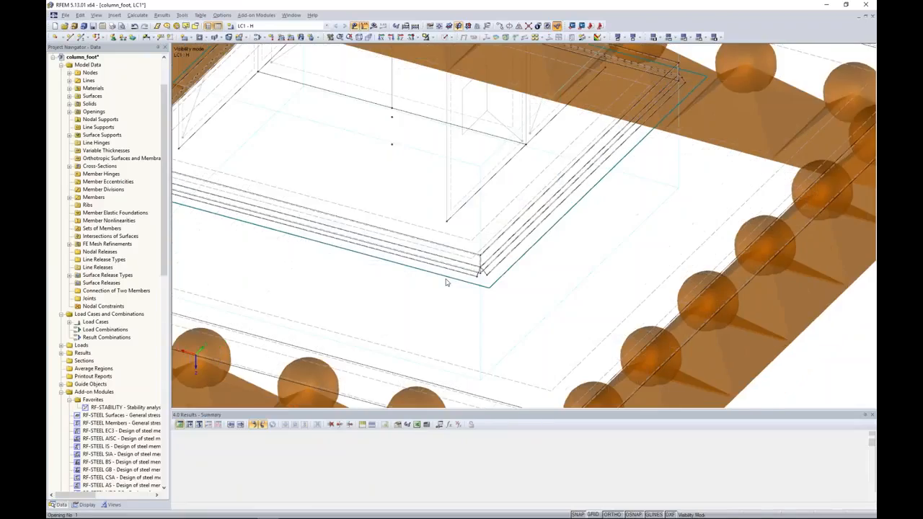
- Calculate load case LC1 - H with the surface release and inspect the global deformations of the foot plates
left_click(373, 25)
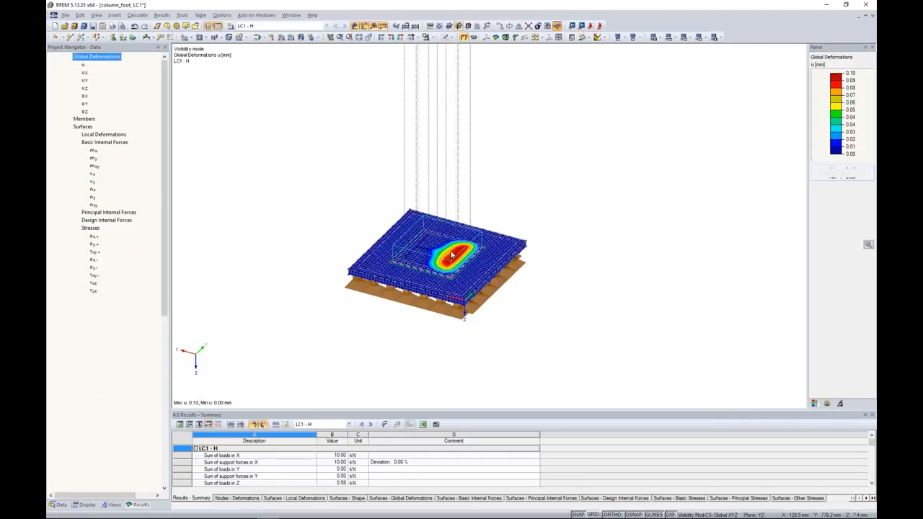
scroll(444, 267, "up", 5)
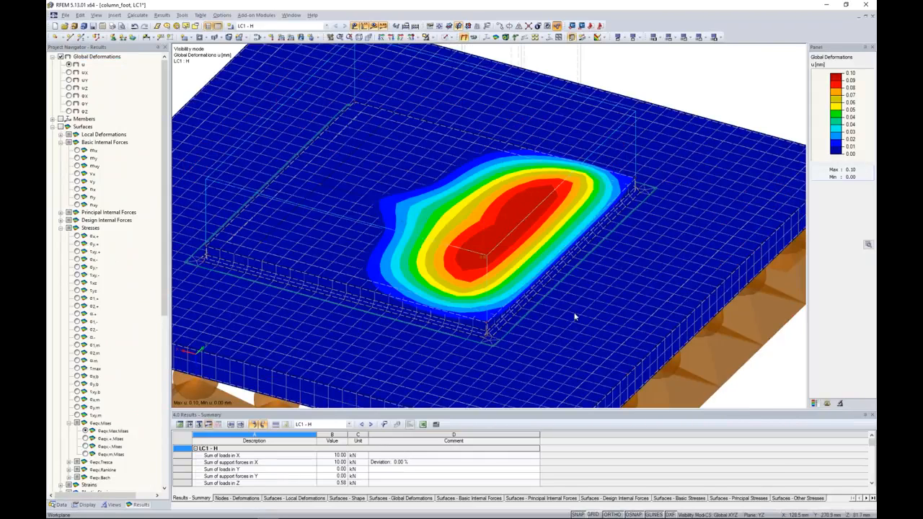
scroll(575, 317, "down", 1)
scroll(575, 318, "down", 1)
middle_click_drag(757, 328, 782, 332, "ctrl")
scroll(328, 315, "up", 2)
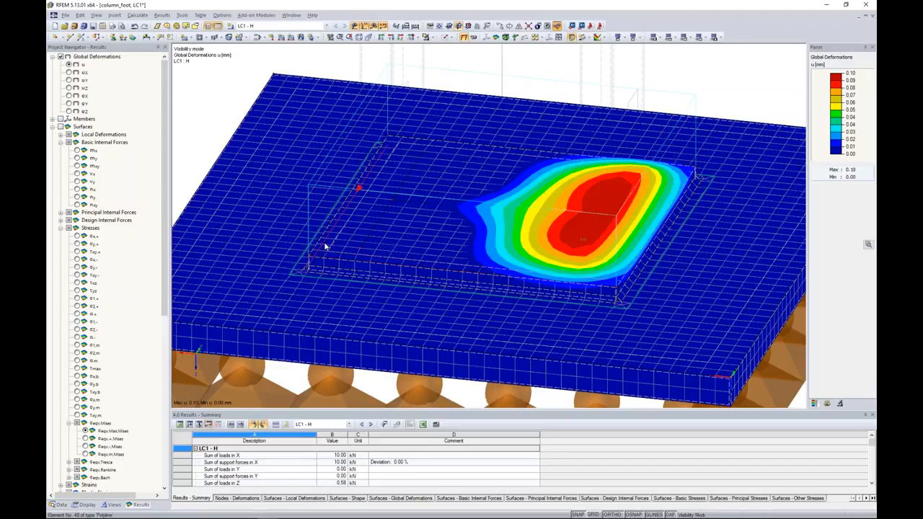
left_click(60, 504)
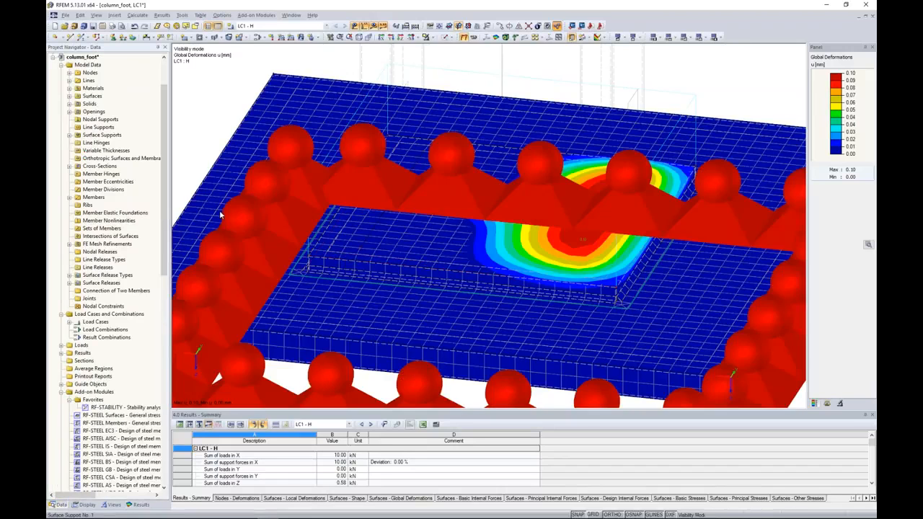
scroll(221, 214, "down", 3)
middle_click_drag(306, 173, 346, 173)
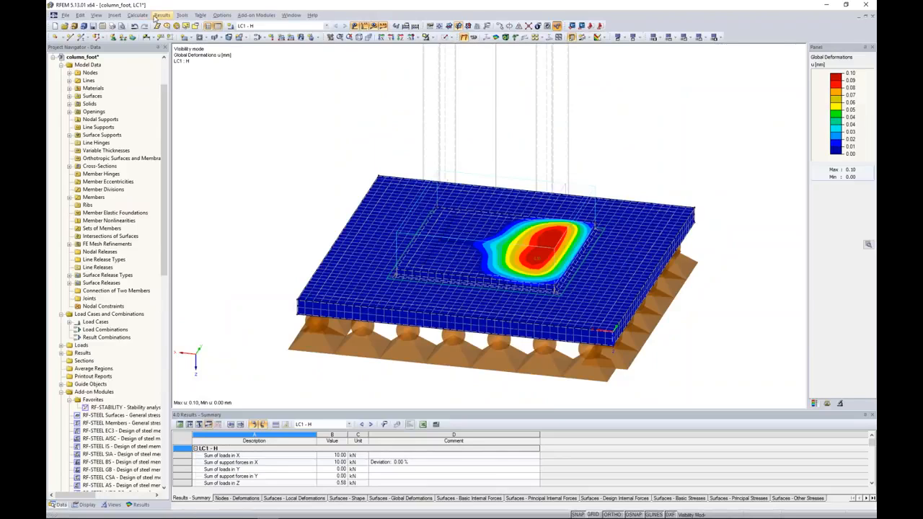
- Review the global calculation parameters, including nonlinearities and the reactivation of failing members, and discard the dialog
left_click(142, 16)
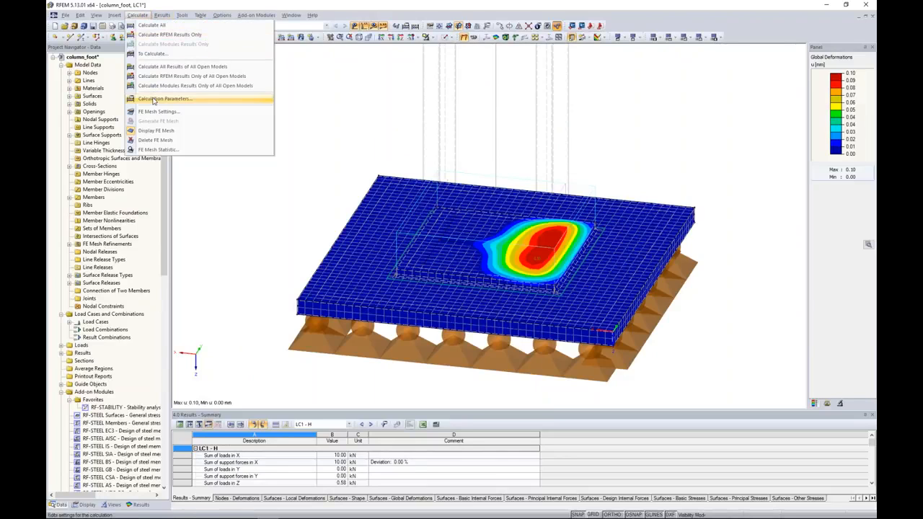
left_click(153, 101)
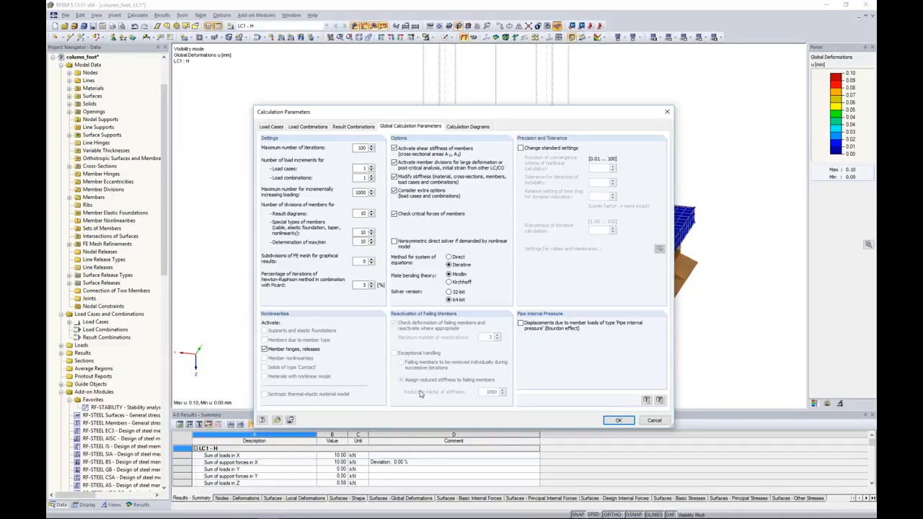
left_click(661, 421)
- Look over the available model checks, such as identical nodes and overlapping members, and the list of open models
left_click(186, 15)
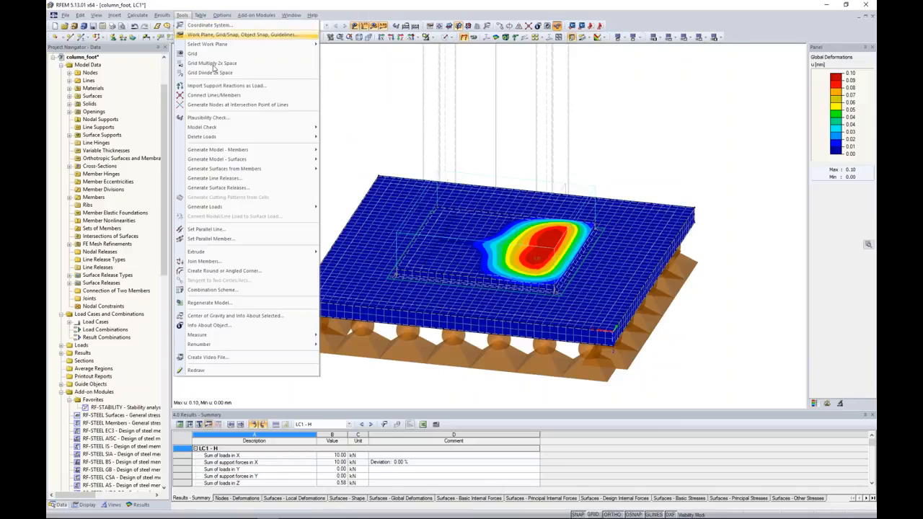
mouse_move(213, 130)
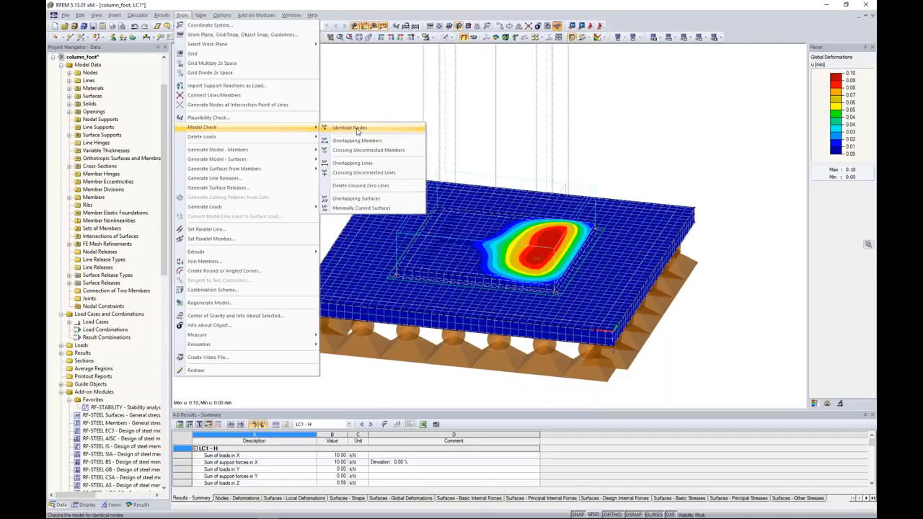
left_click(362, 100)
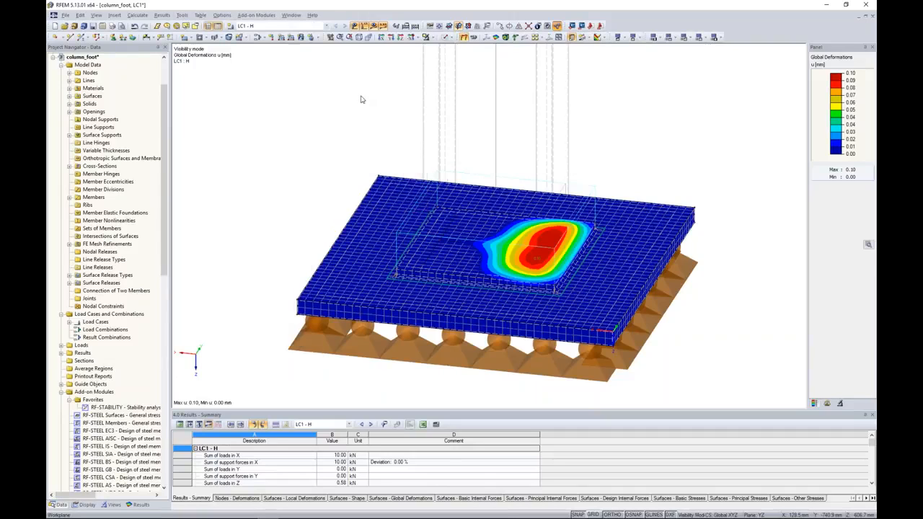
scroll(70, 93, "up", 3)
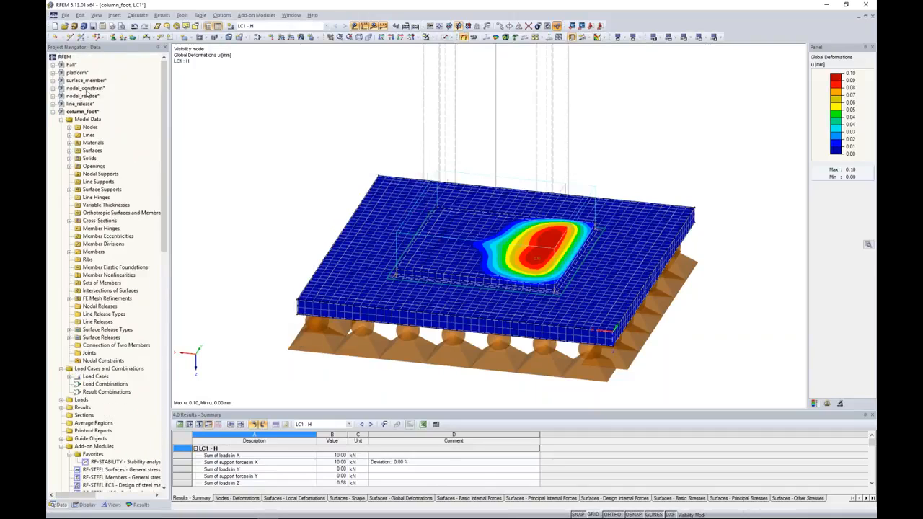